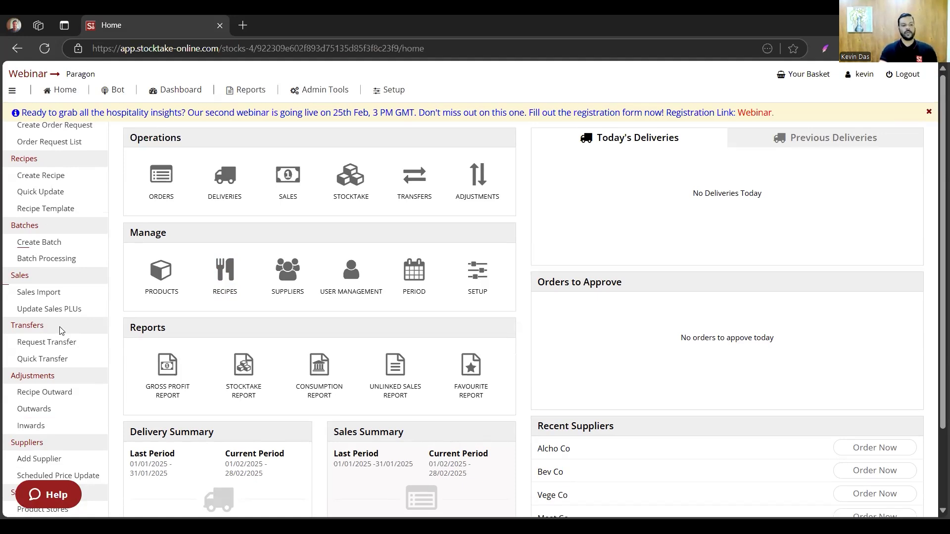
- Start creating a new batch and name it Sauce
click(40, 247)
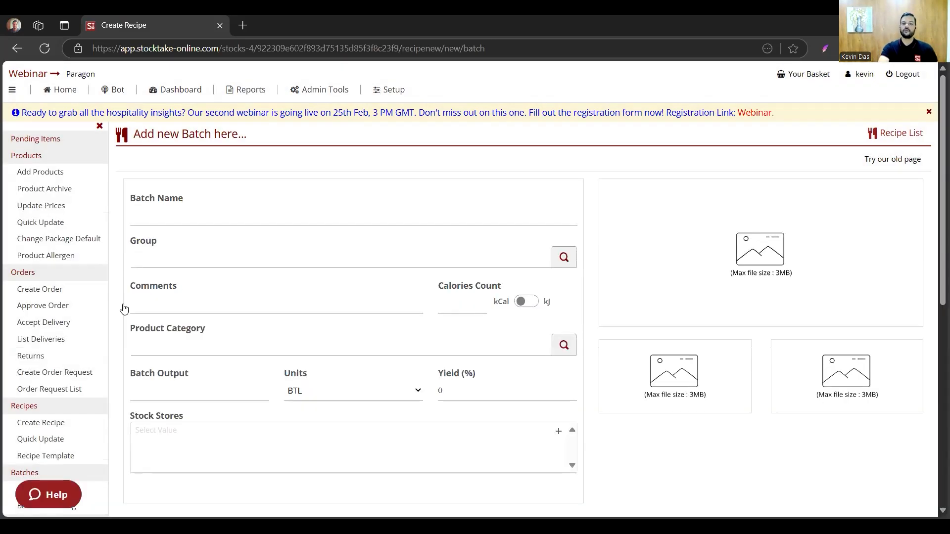
click(197, 212)
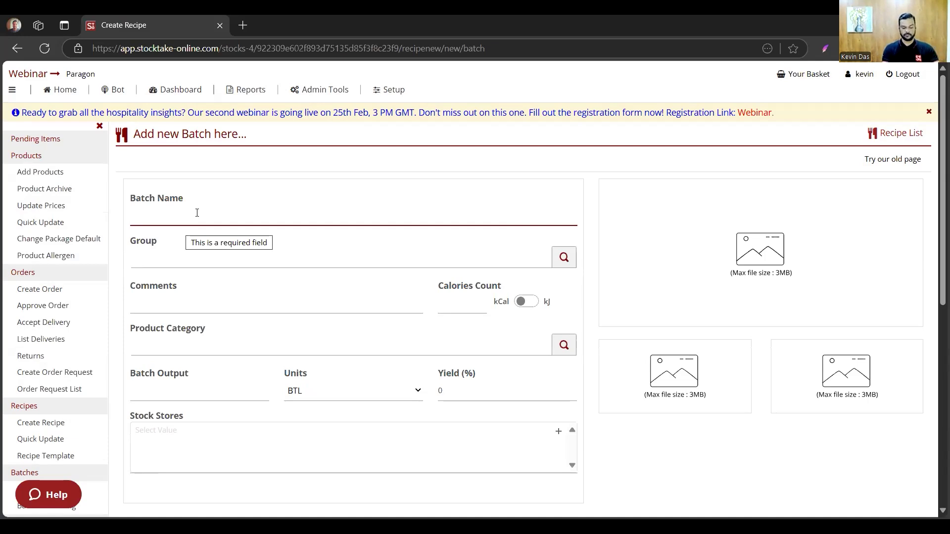
text(Sauce)
click(174, 304)
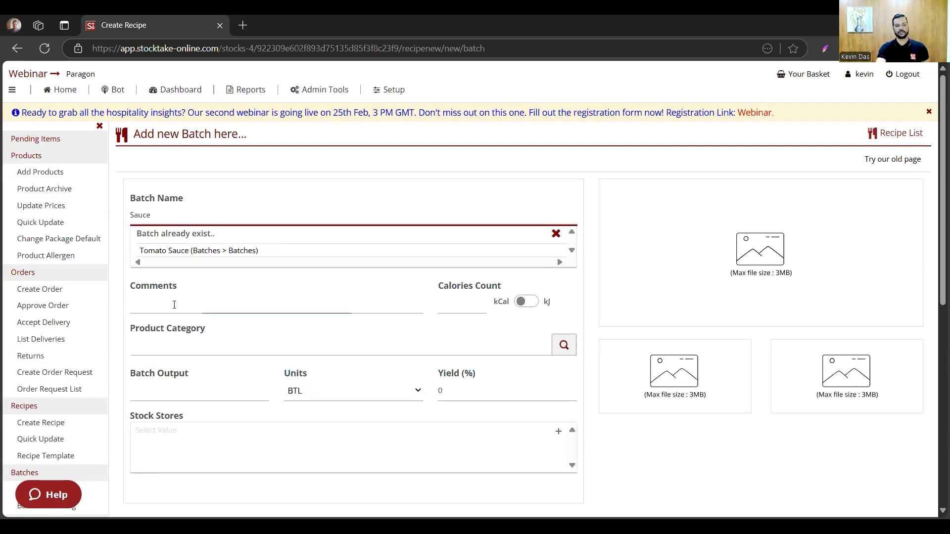
- Search the recipe categories for "Batch" and assign the batch to the group Kitchen > Batches > Batches
click(190, 250)
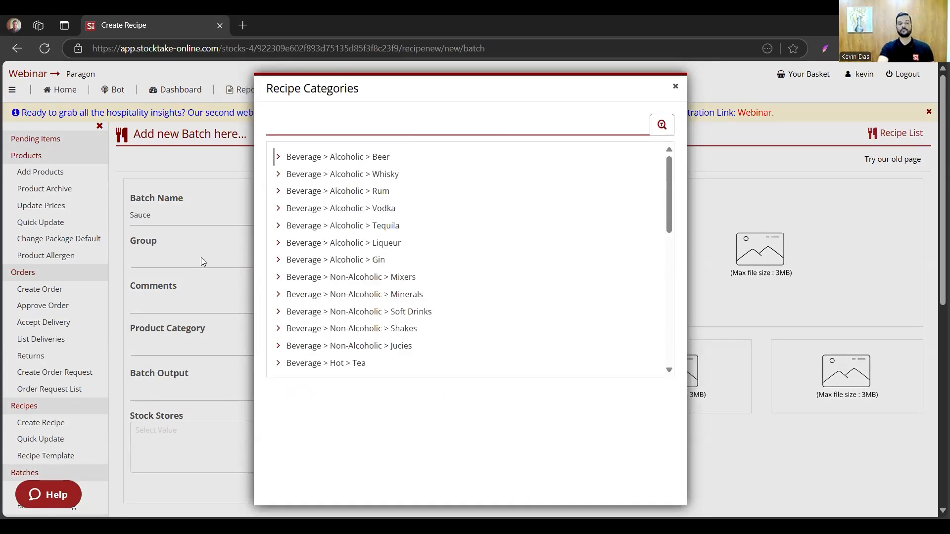
text(Ba)
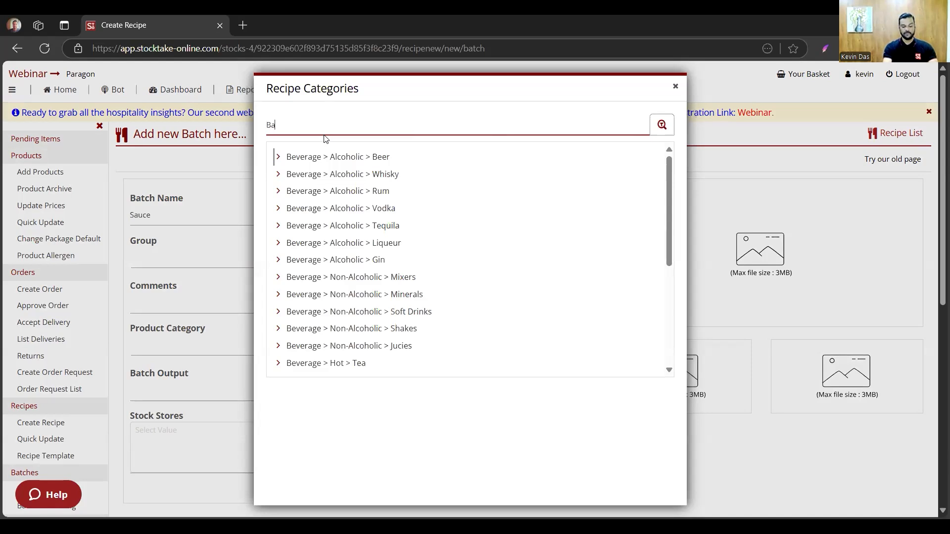
text(tch)
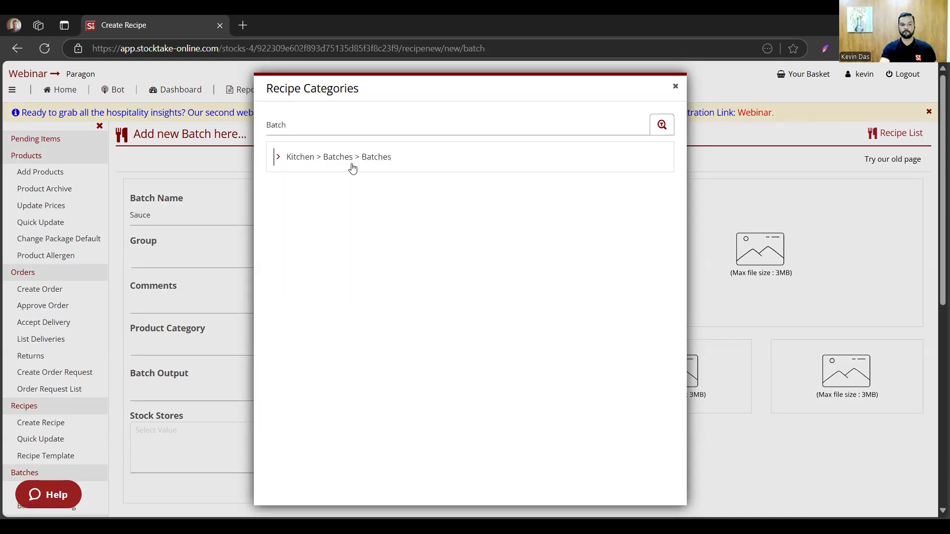
click(353, 160)
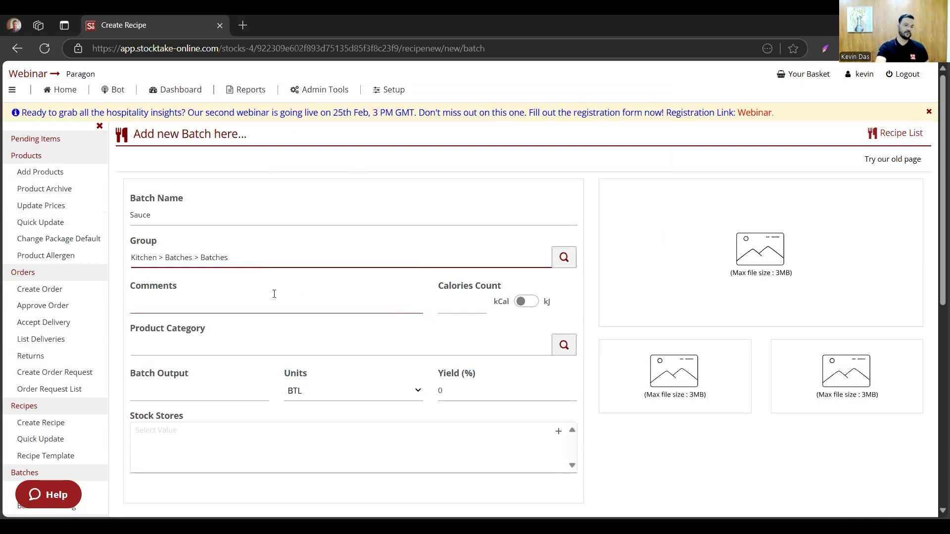
- Search the product categories for "batch" and set the product category to Kitchen > Batches > Batches
click(225, 344)
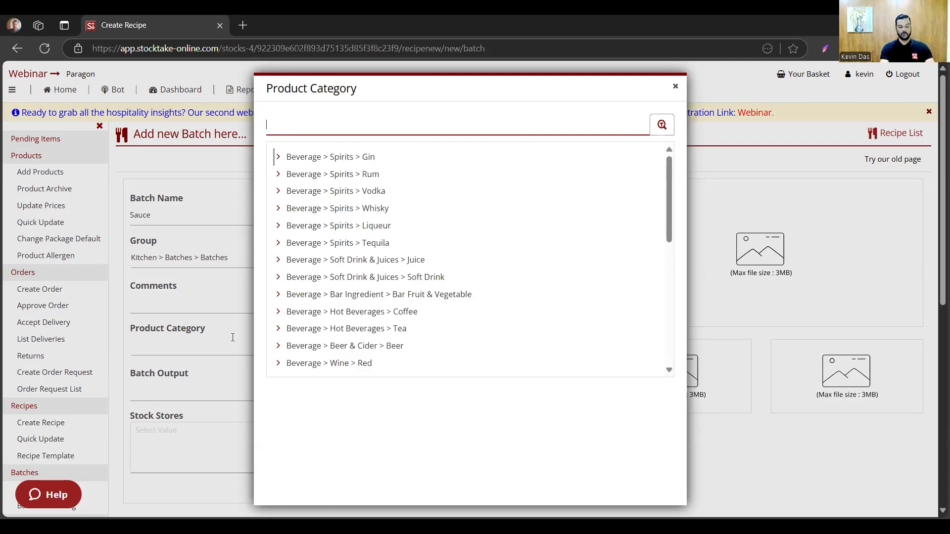
text(bact)
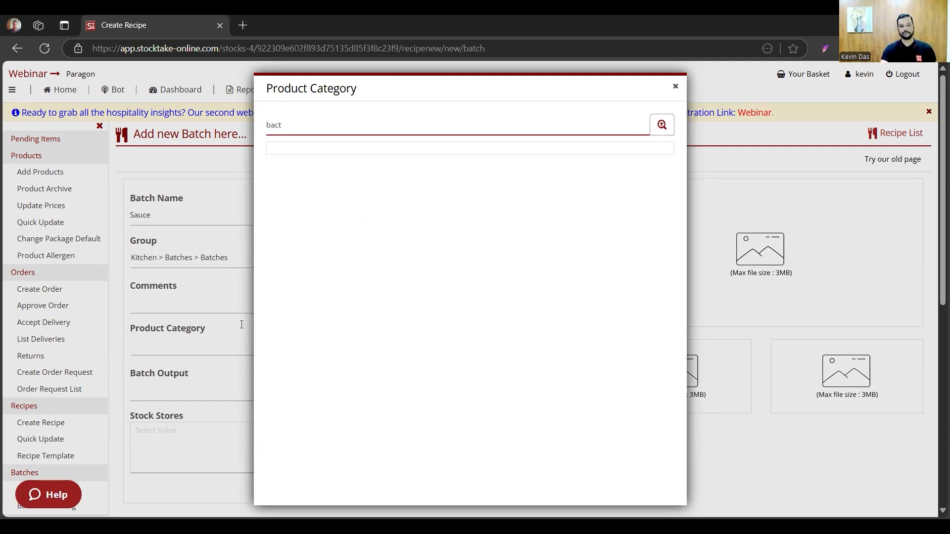
key(BackSpace)
key(BackSpace)
text(tch)
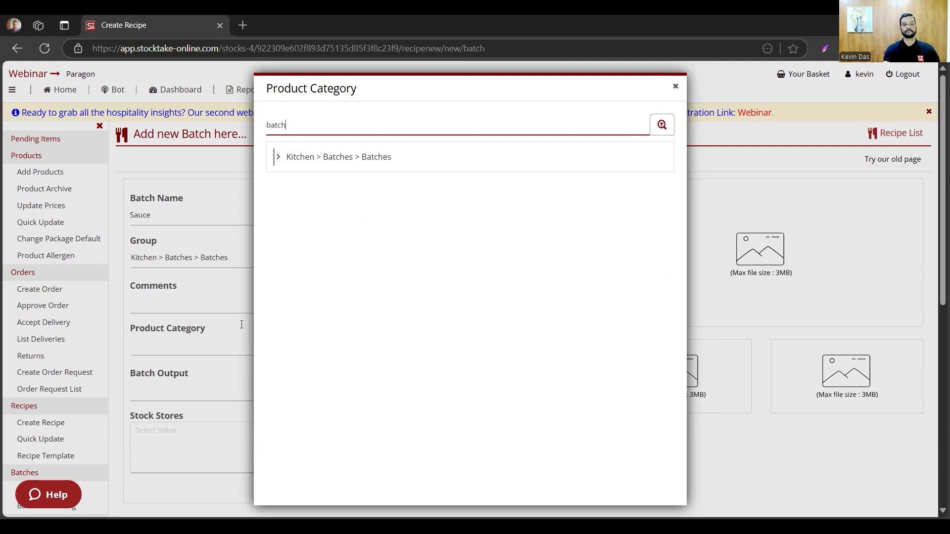
click(360, 157)
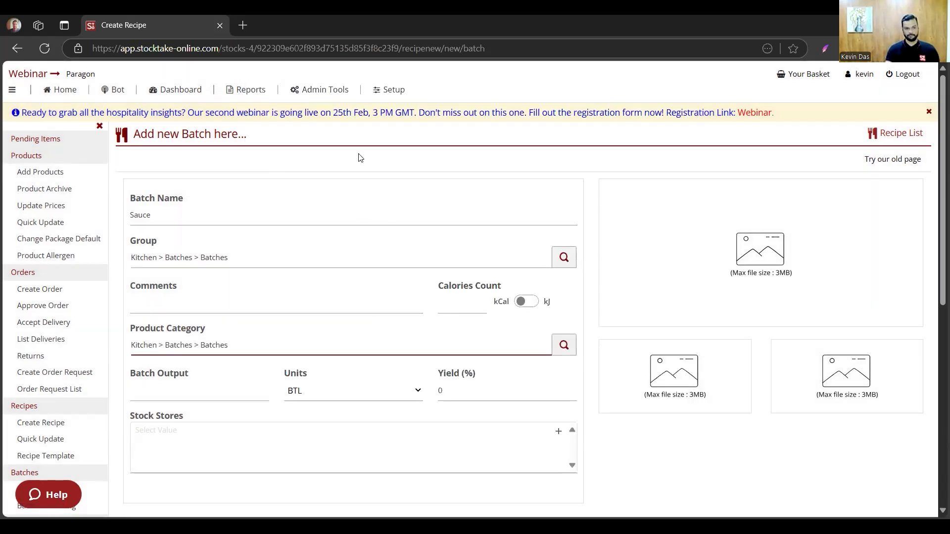
- Set the batch output to 10 KG with a yield of 100%
click(218, 393)
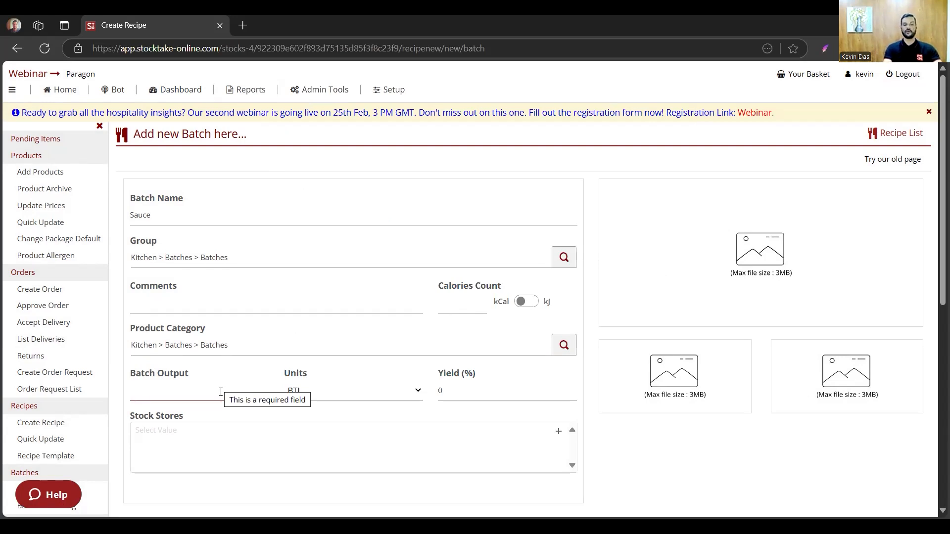
text(10)
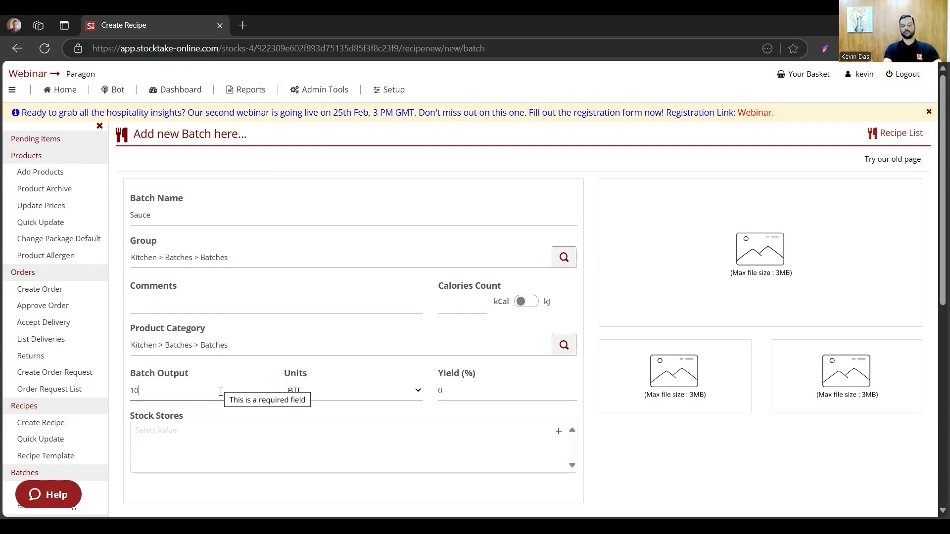
click(337, 392)
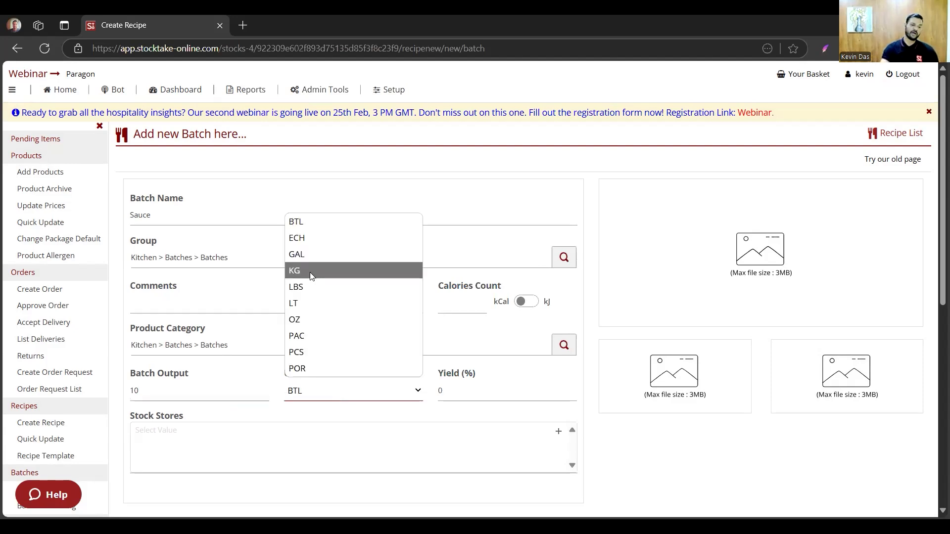
click(311, 272)
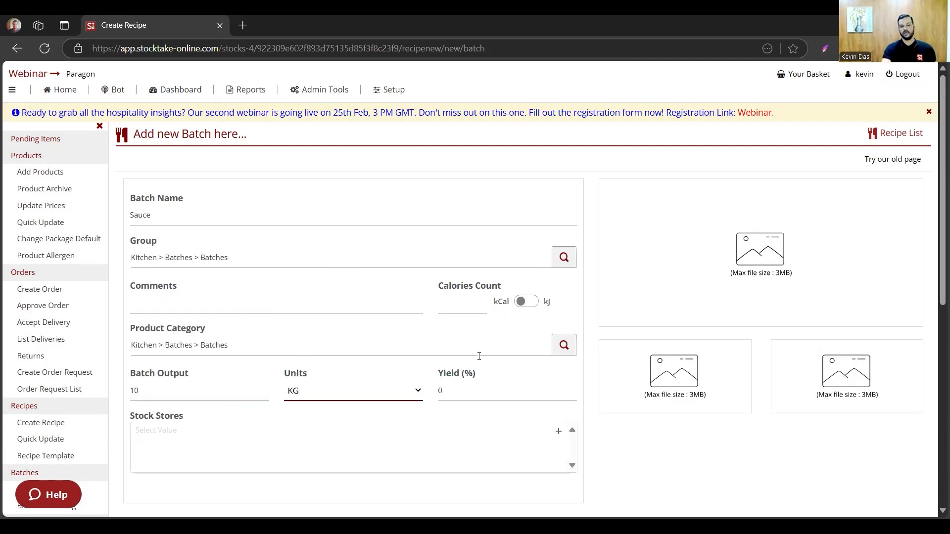
click(453, 394)
text(100)
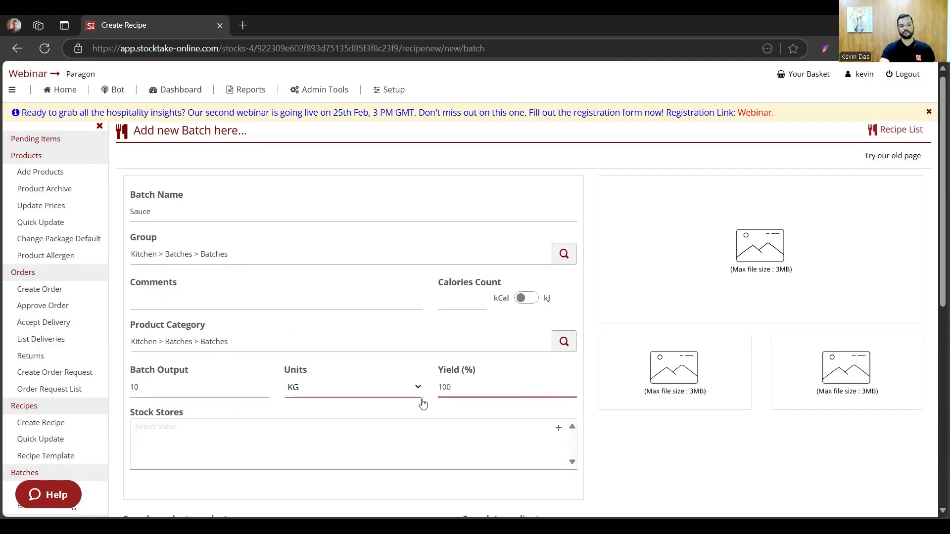
scroll(391, 317, down, 5)
scroll(132, 458, up, 5)
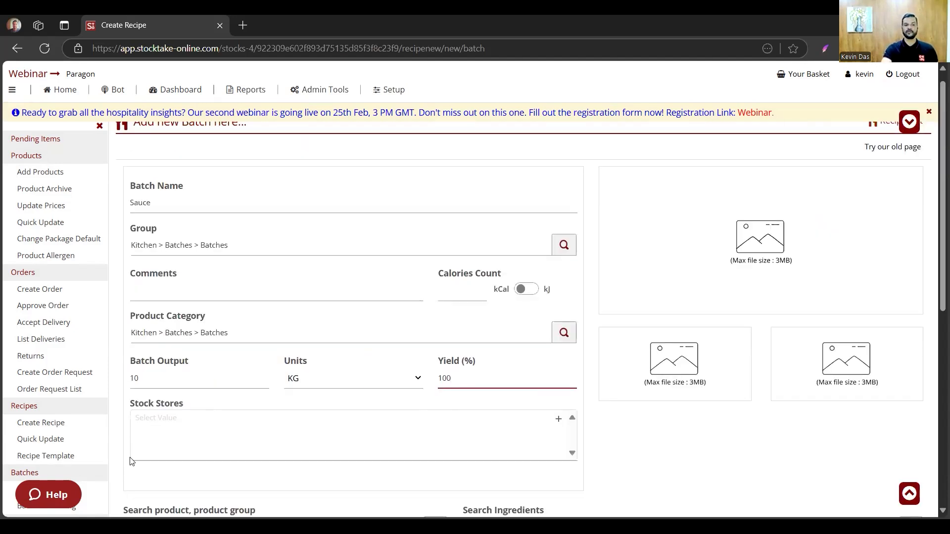
click(182, 428)
click(214, 434)
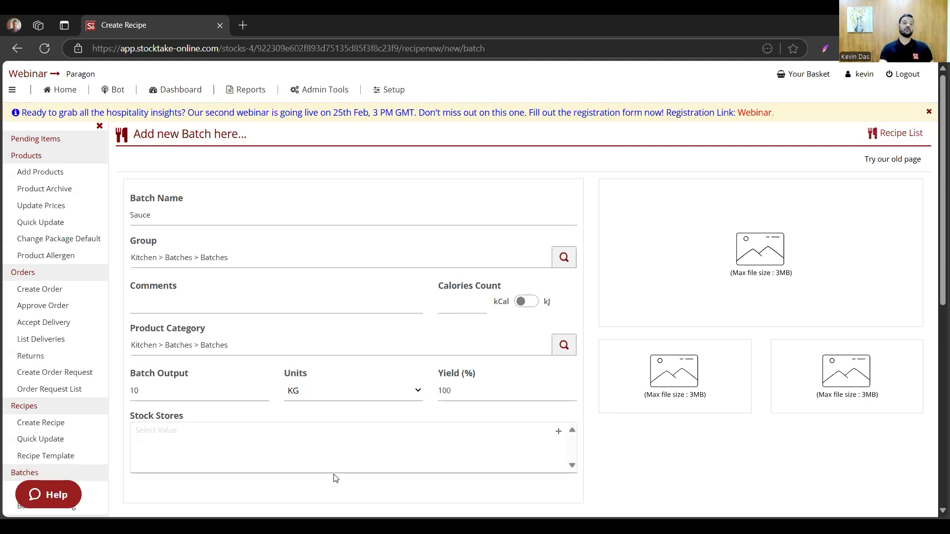
- Search the products for "toma" and add Tomato to the batch ingredients
scroll(336, 478, down, 5)
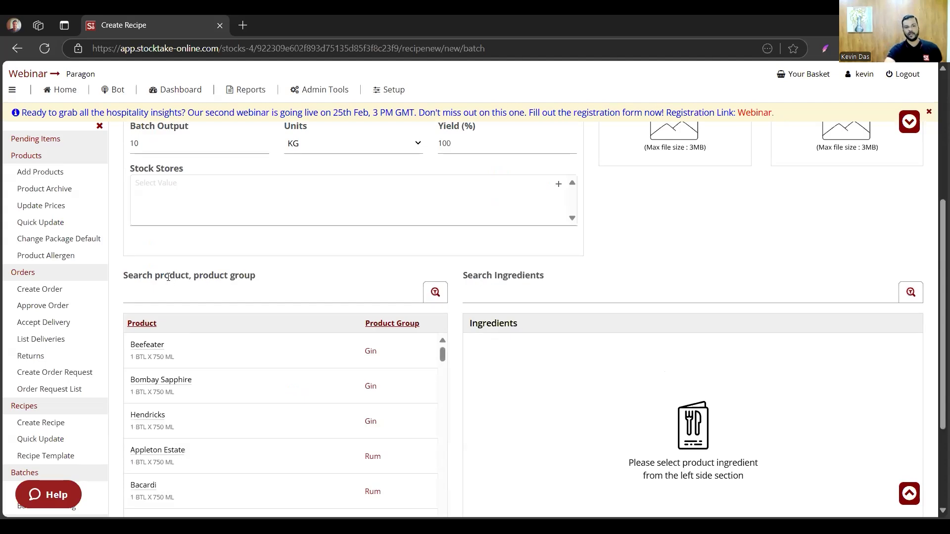
click(168, 277)
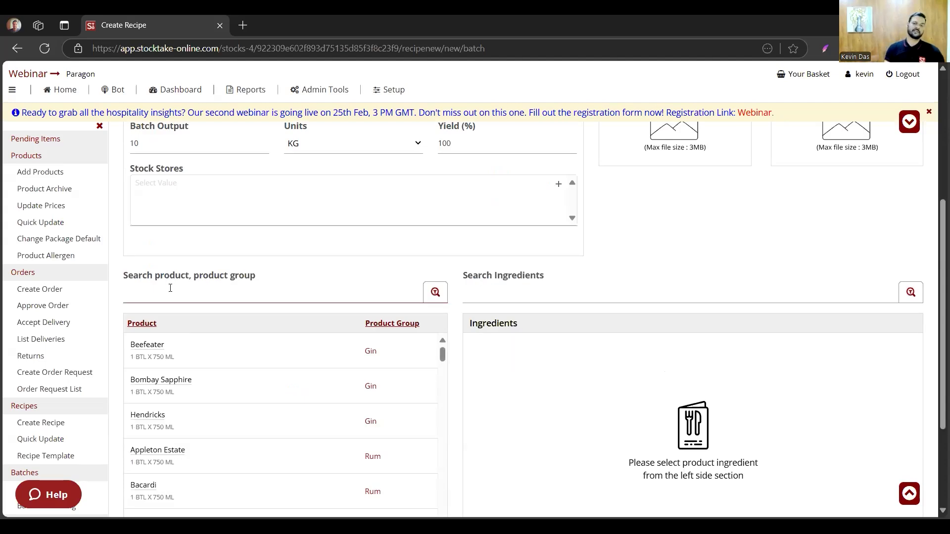
text(toma)
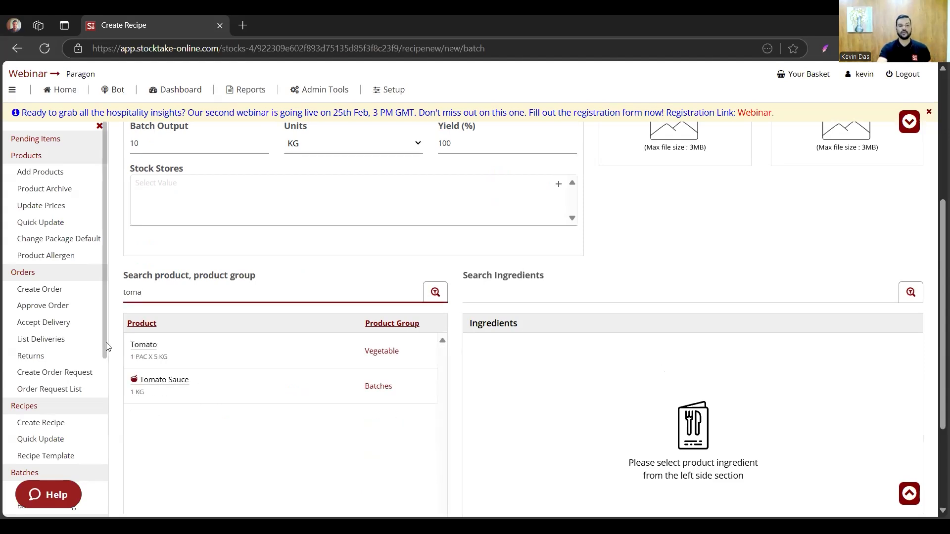
click(143, 346)
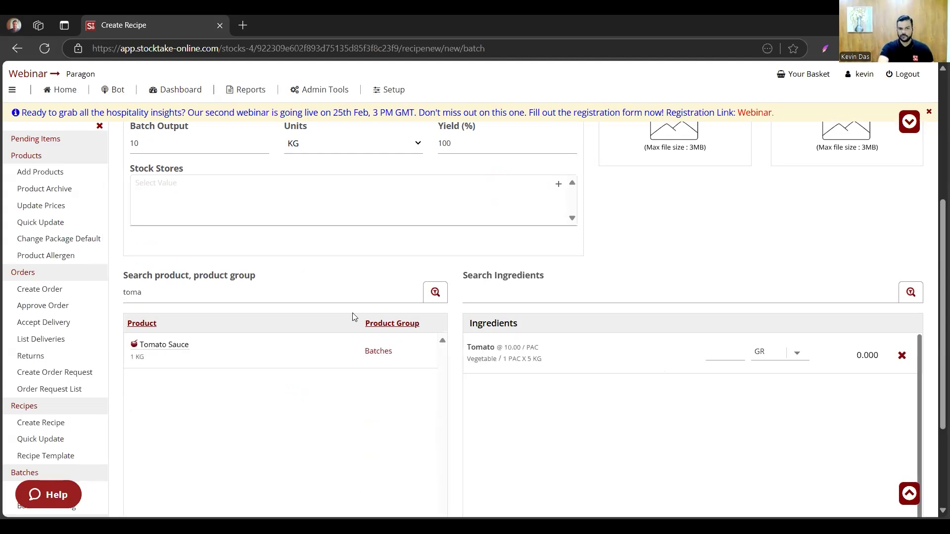
- Search the products for "salt" and add Salt to the batch ingredients
click(139, 295)
double_click(140, 295)
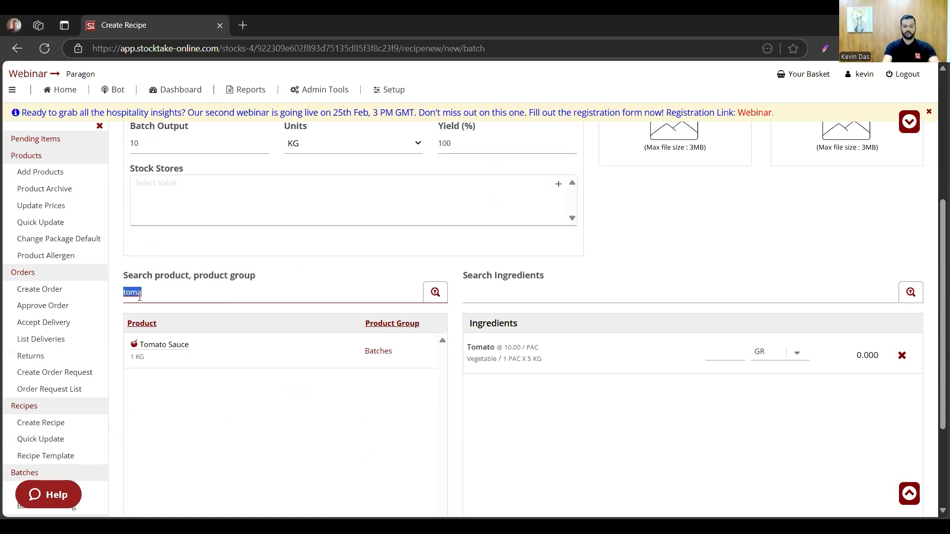
text(salt)
click(169, 354)
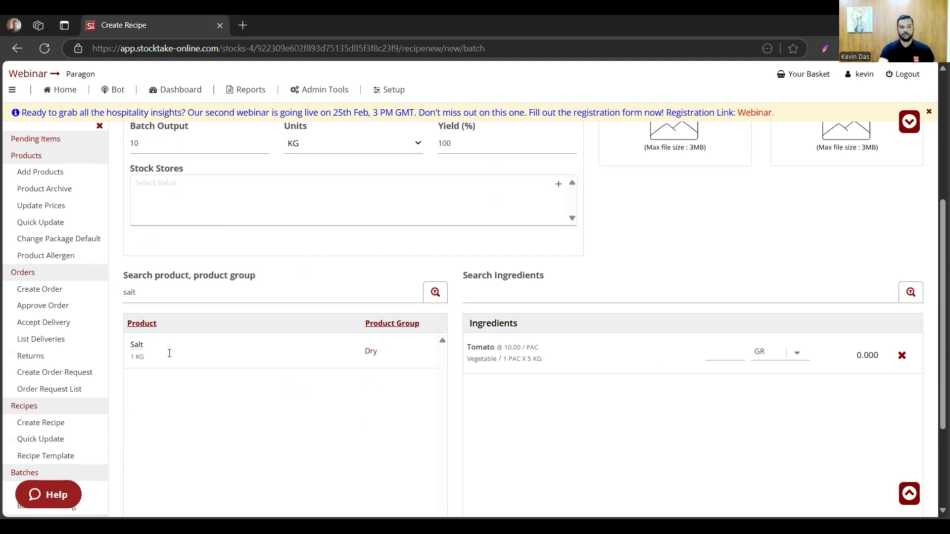
- Replace the product search with "pepper" and add Pepper to the batch ingredients
click(155, 293)
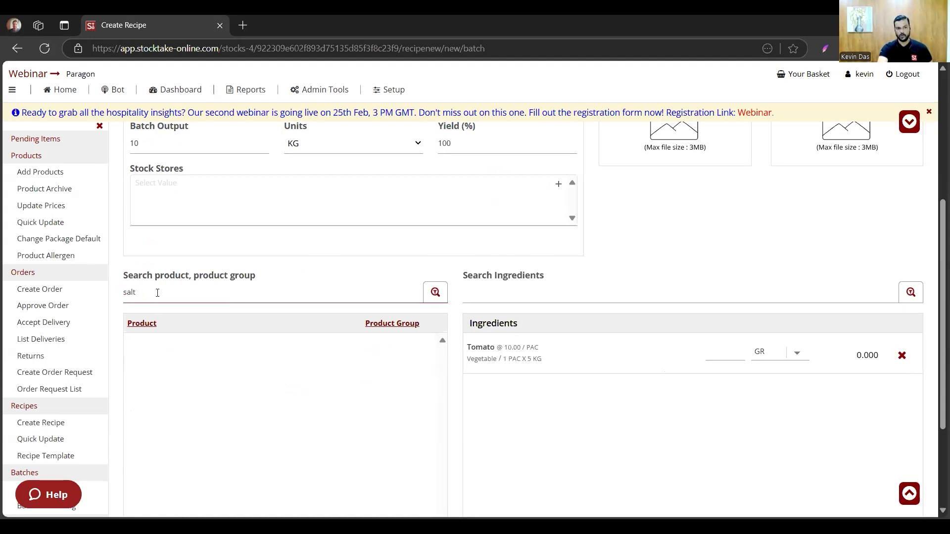
double_click(157, 293)
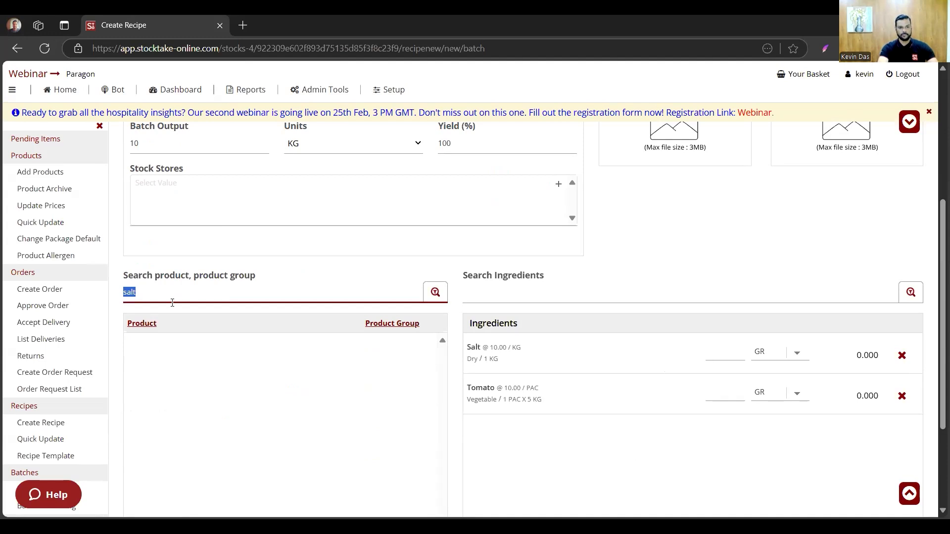
key(BackSpace)
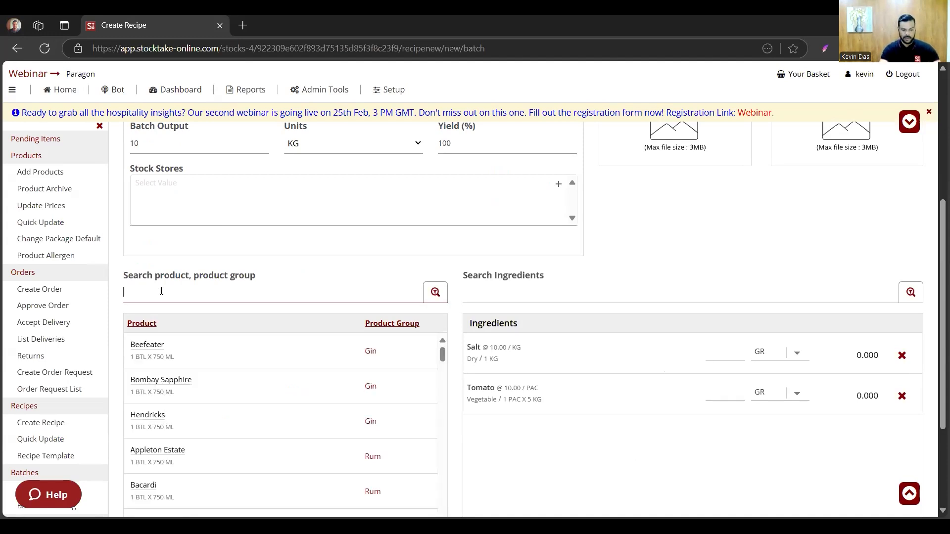
text(pepper)
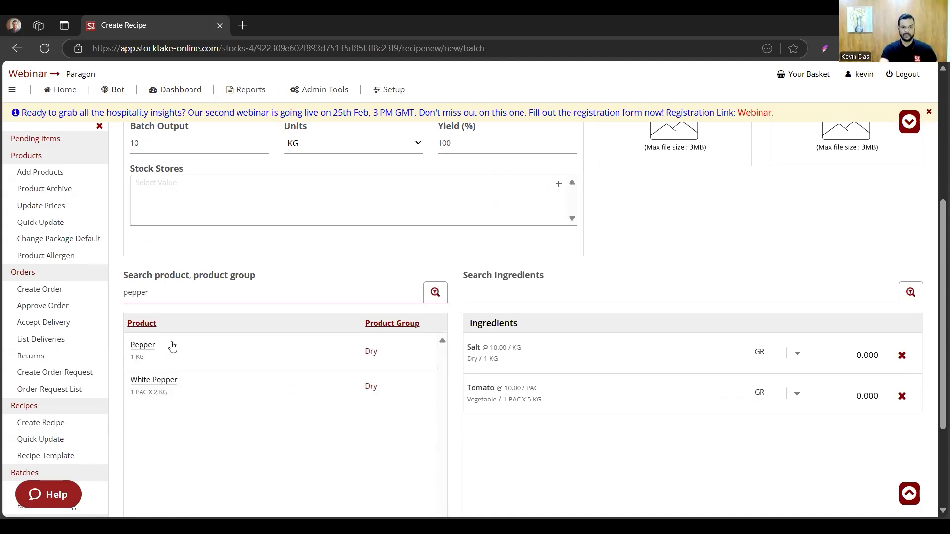
click(148, 346)
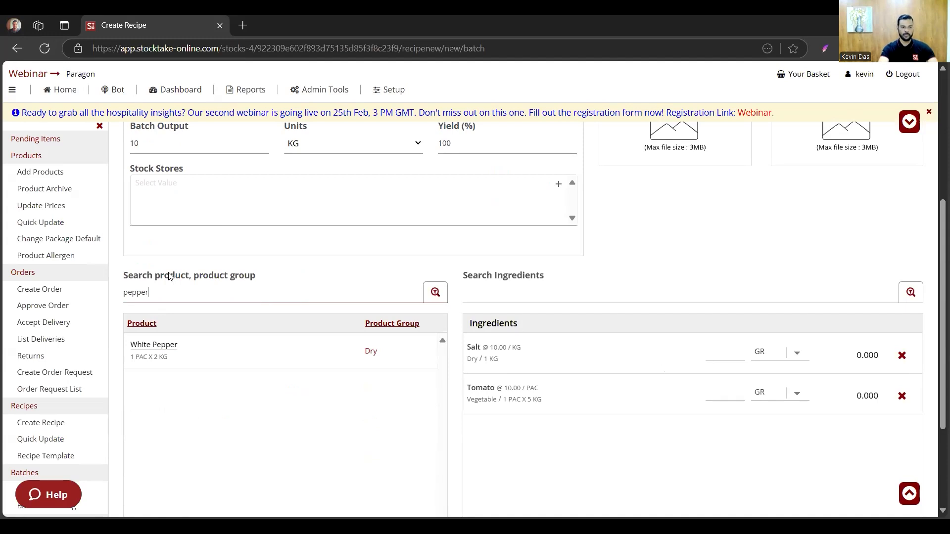
- Search the products for "oil" and add Olive Oil to the batch ingredients
double_click(127, 296)
text(oil)
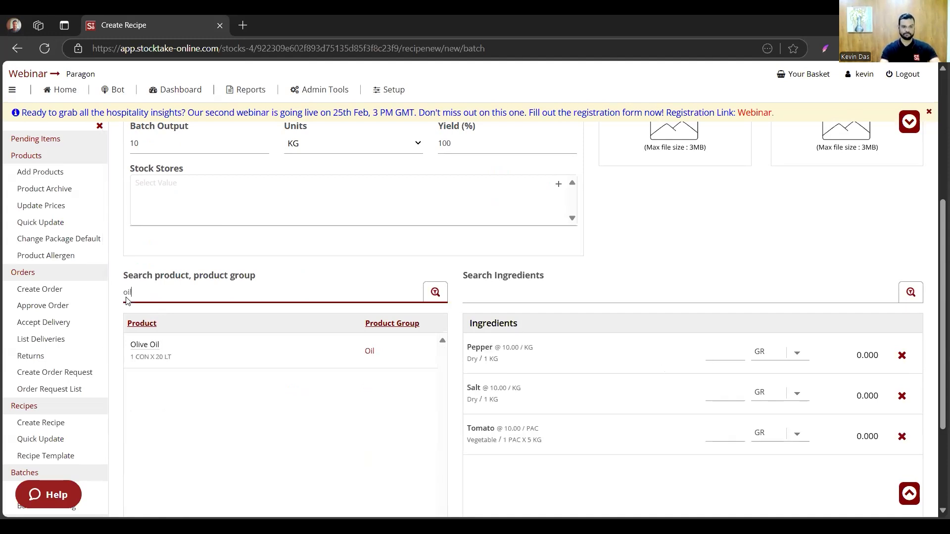
click(157, 350)
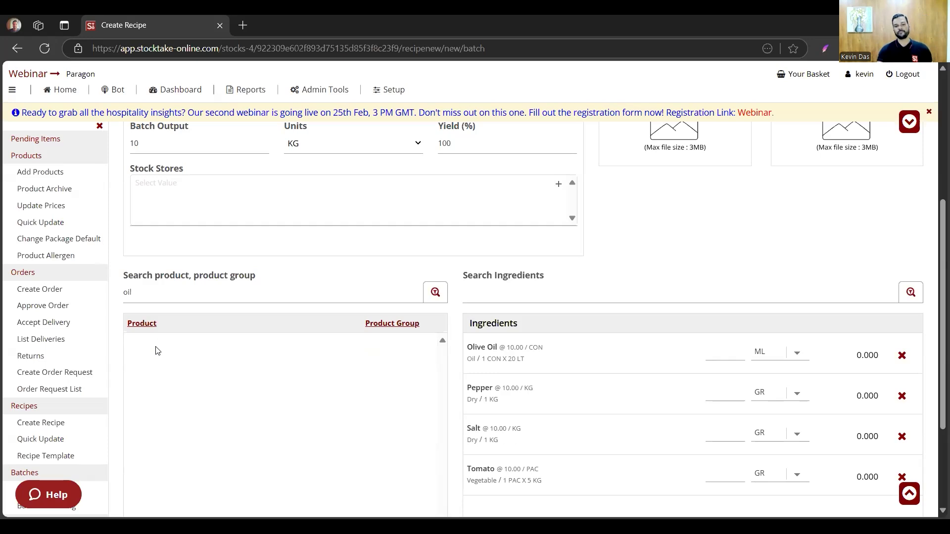
- Set the ingredient quantities to 500 ML for Olive Oil and 50 GR for Pepper
click(733, 354)
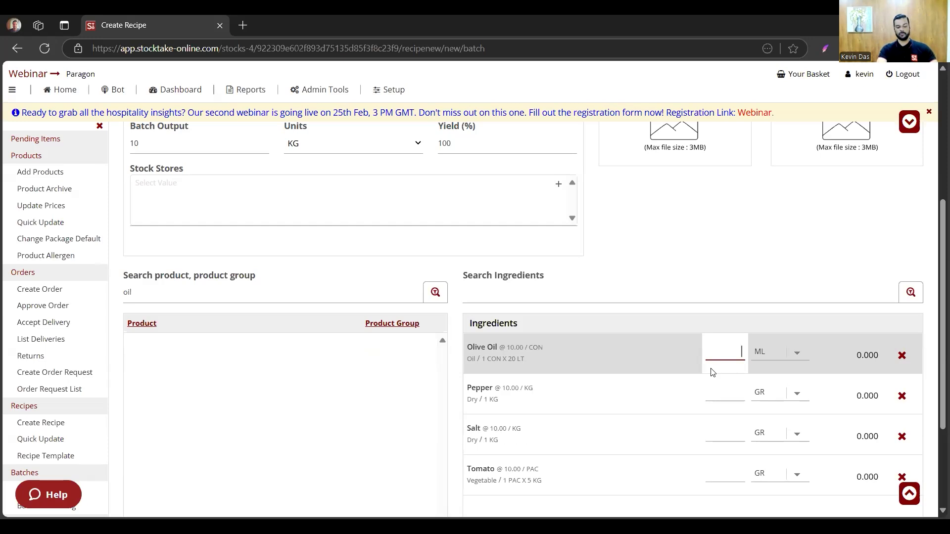
text(500)
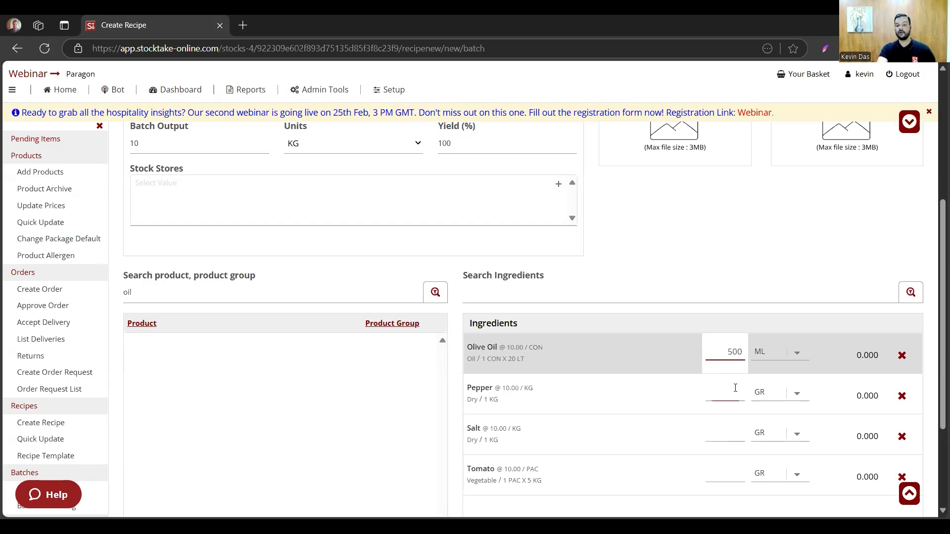
click(733, 389)
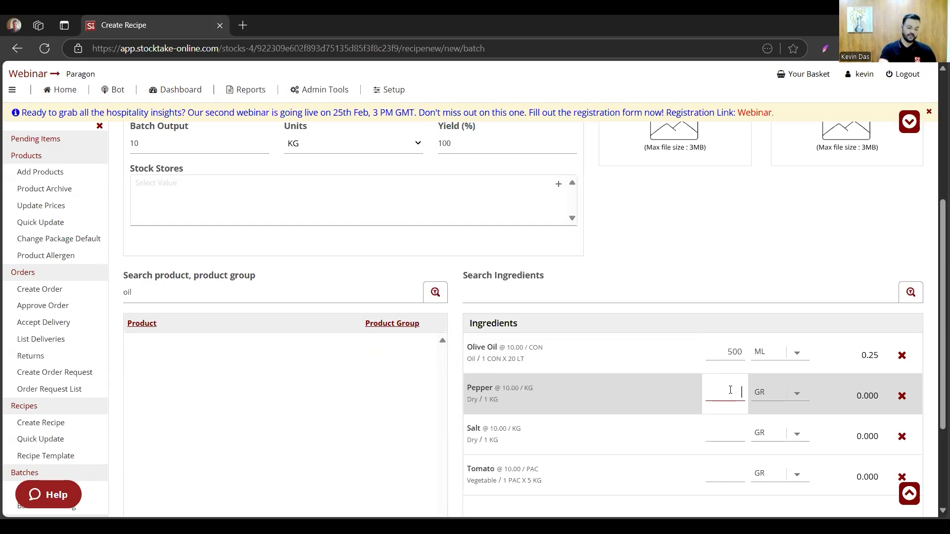
text(50)
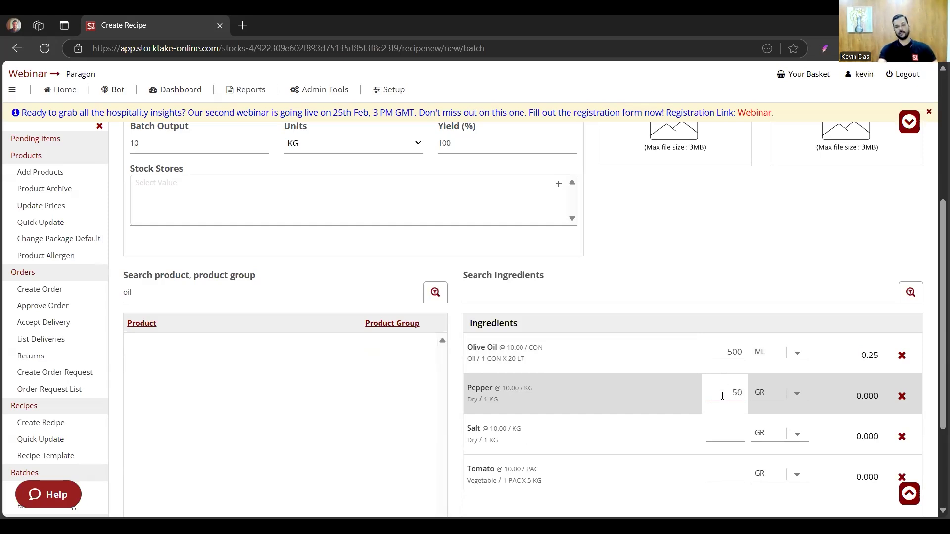
- Set the ingredient quantities to 50 GR for Salt and 12 for Tomato
click(734, 442)
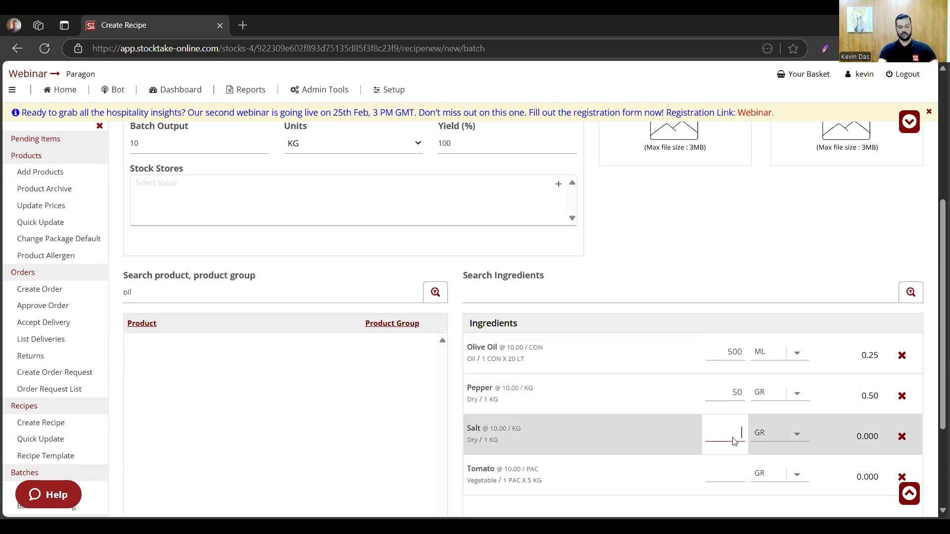
text(50)
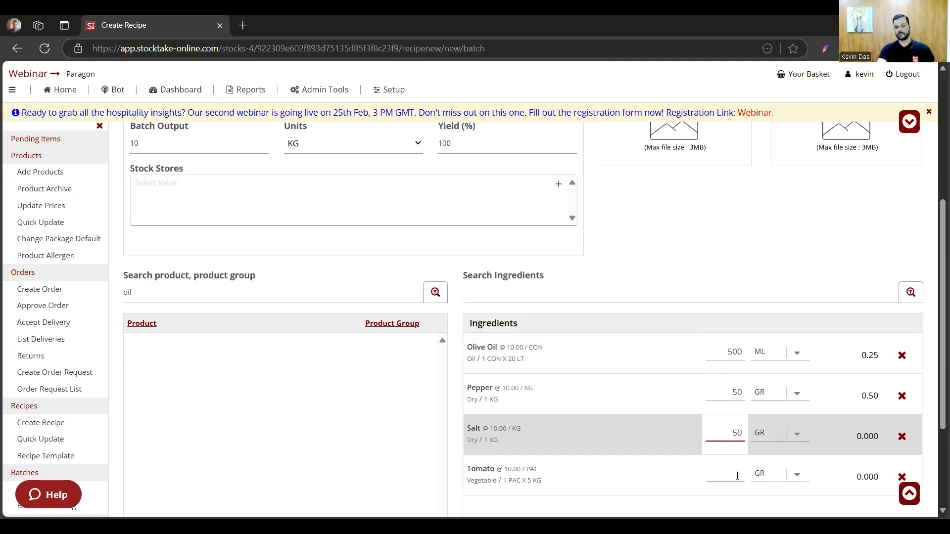
click(737, 475)
text(1)
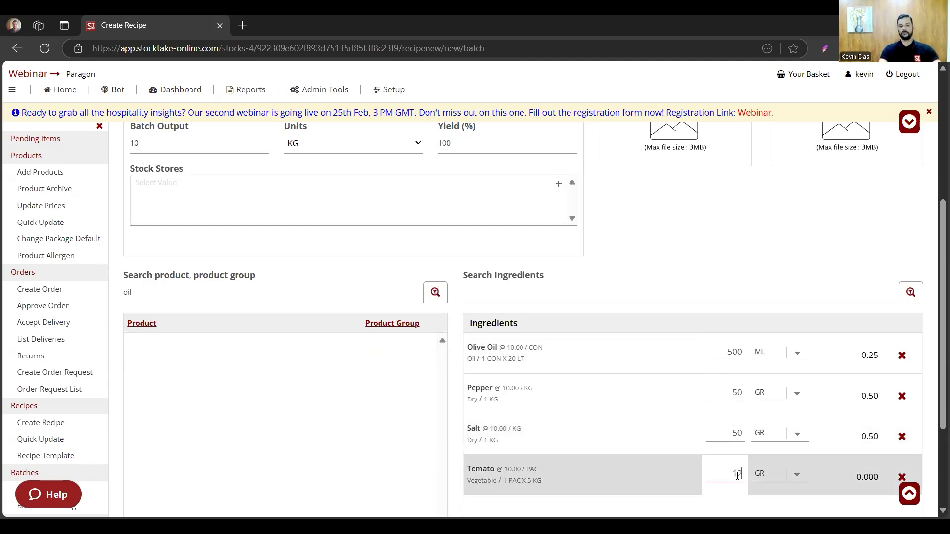
text(2)
- Change the Tomato ingredient's unit to KG
scroll(737, 472, down, 3)
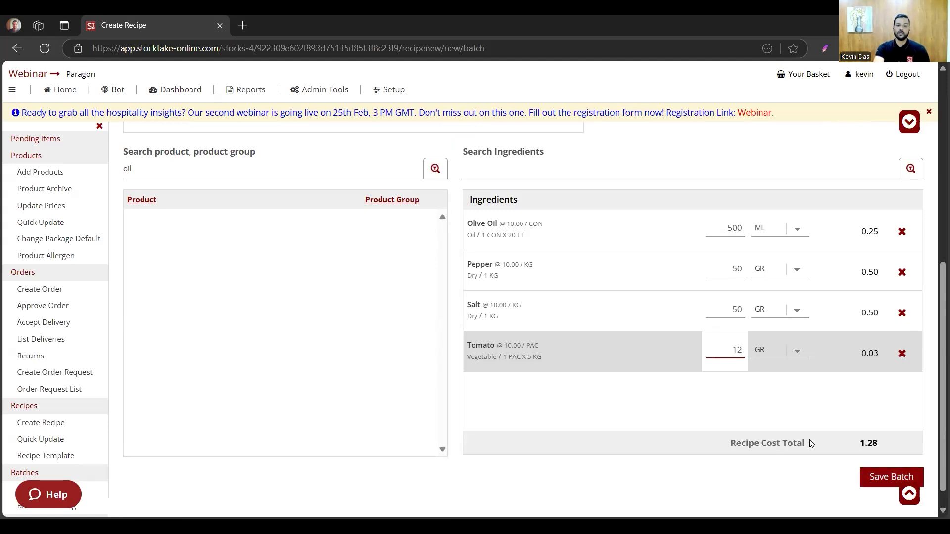
scroll(859, 386, up, 1)
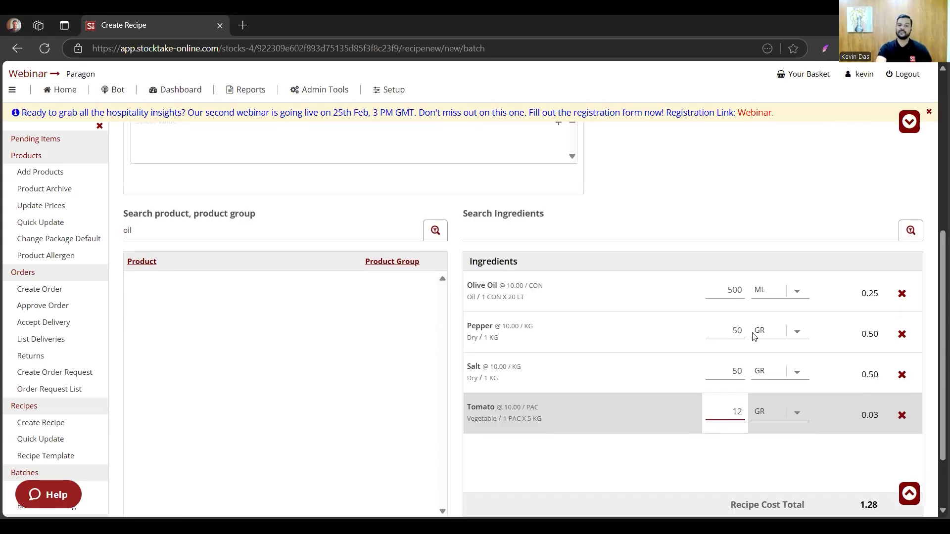
scroll(750, 339, up, 1)
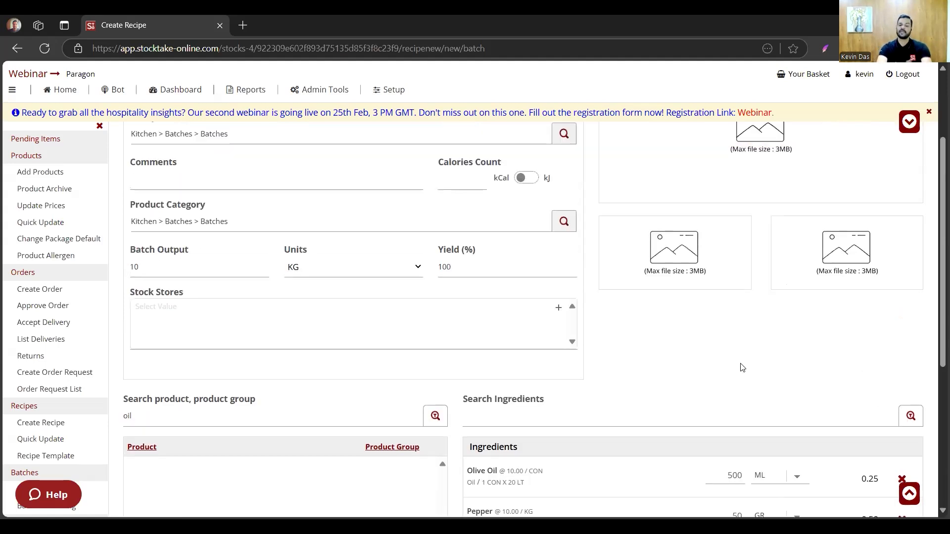
click(774, 474)
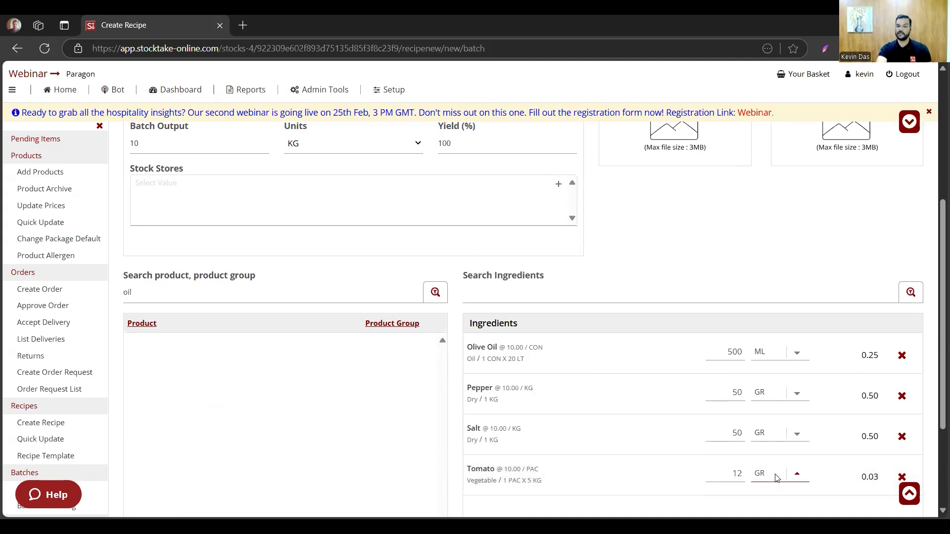
click(784, 439)
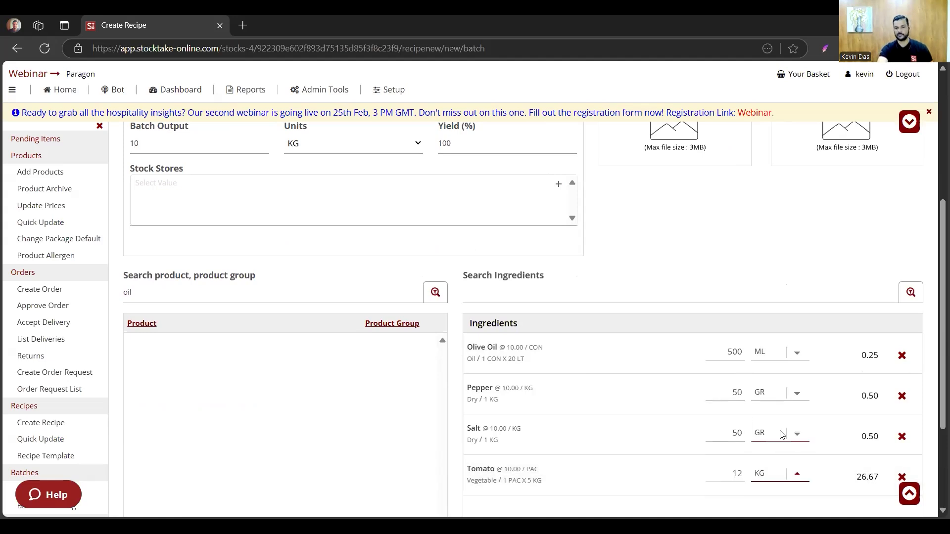
- Review the batch output and ingredient costs, and save the Sauce batch
scroll(652, 374, up, 3)
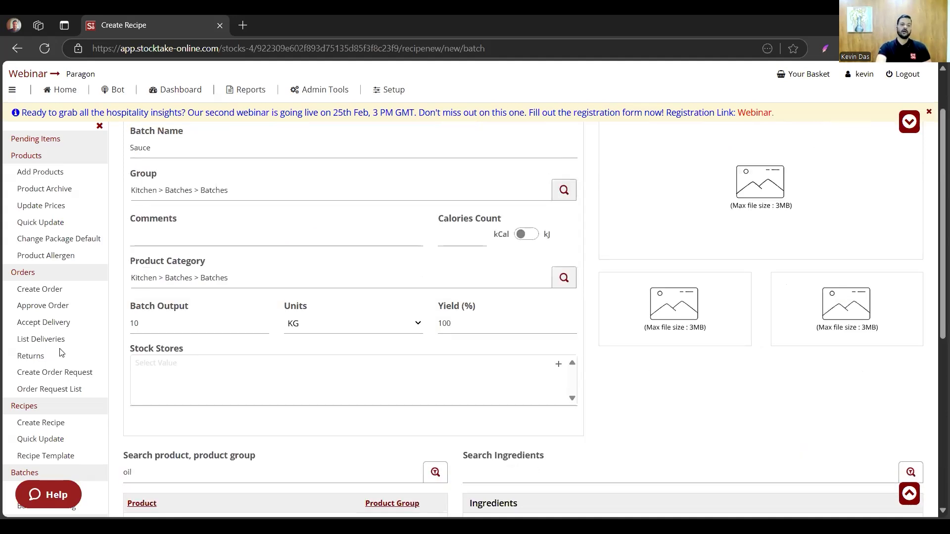
scroll(149, 350, up, 1)
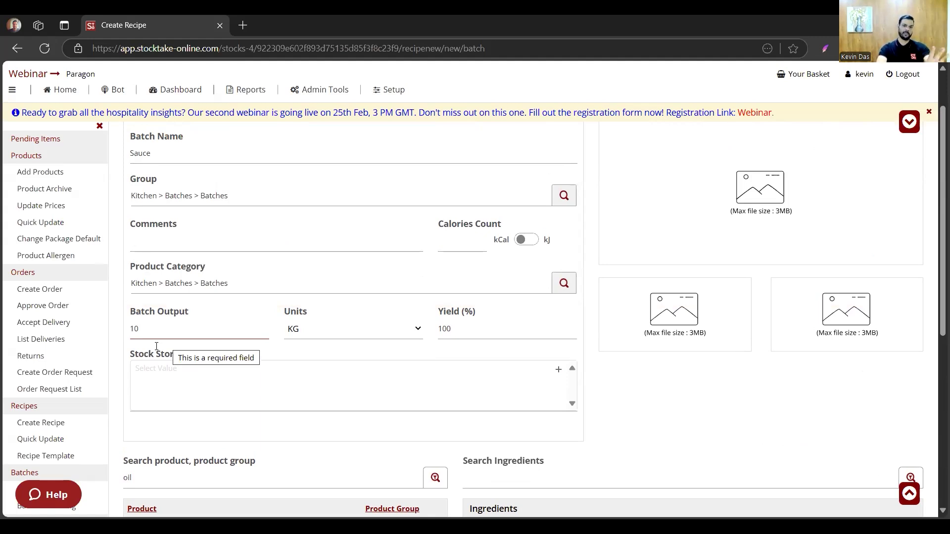
scroll(242, 340, down, 4)
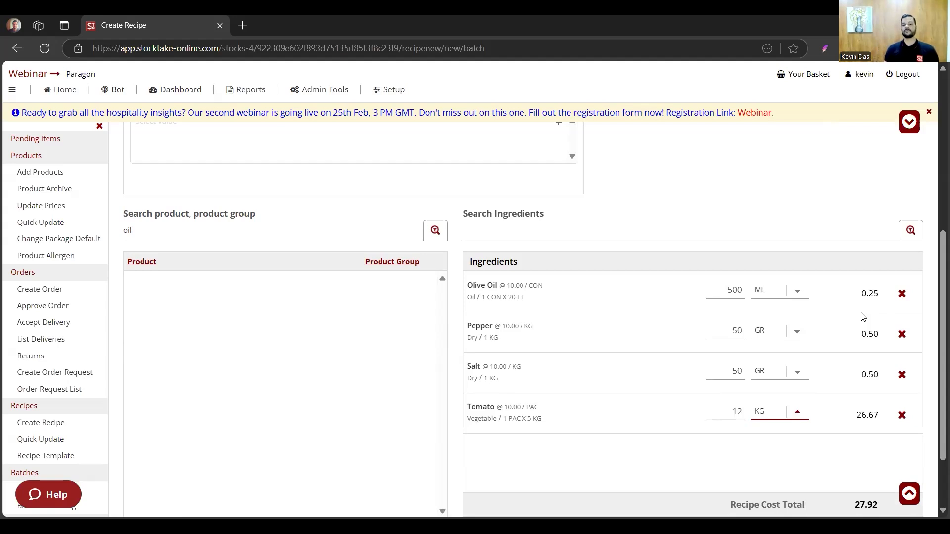
scroll(885, 323, down, 2)
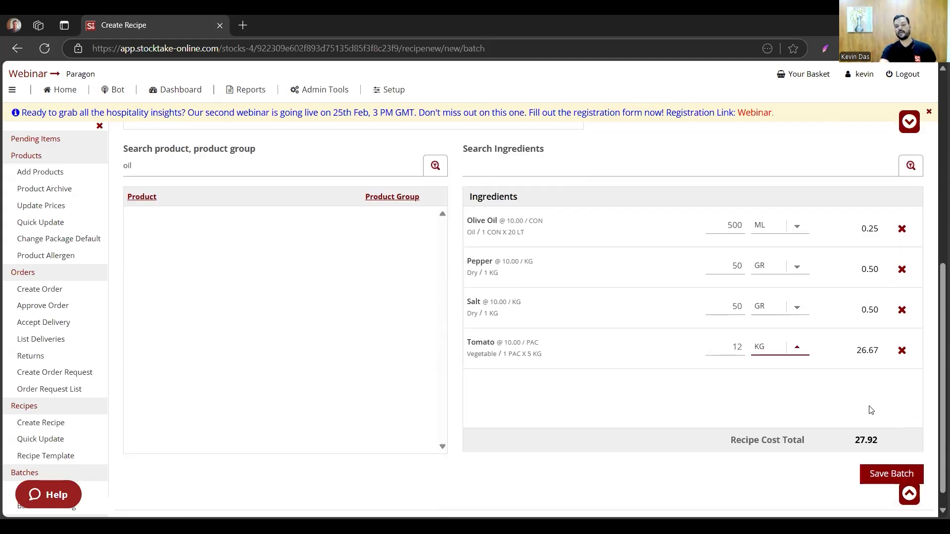
scroll(850, 424, down, 1)
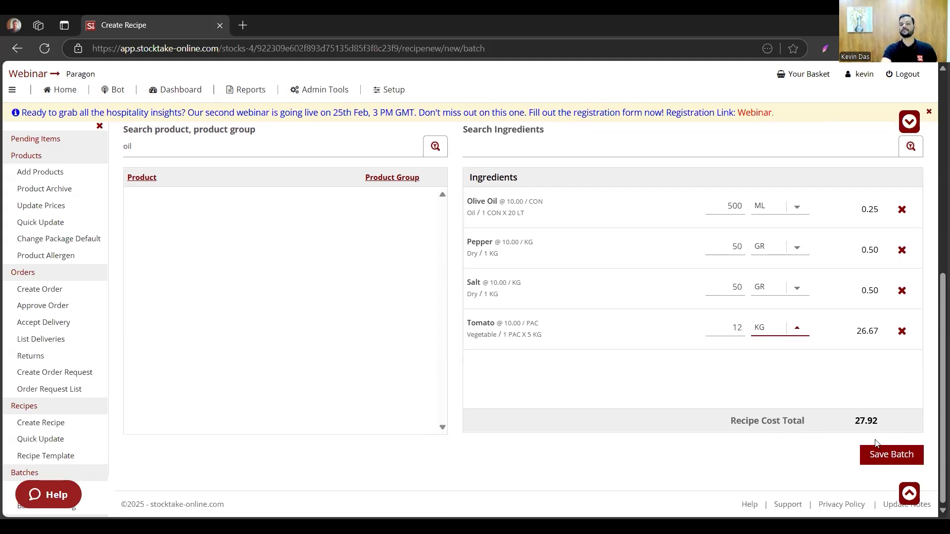
click(900, 455)
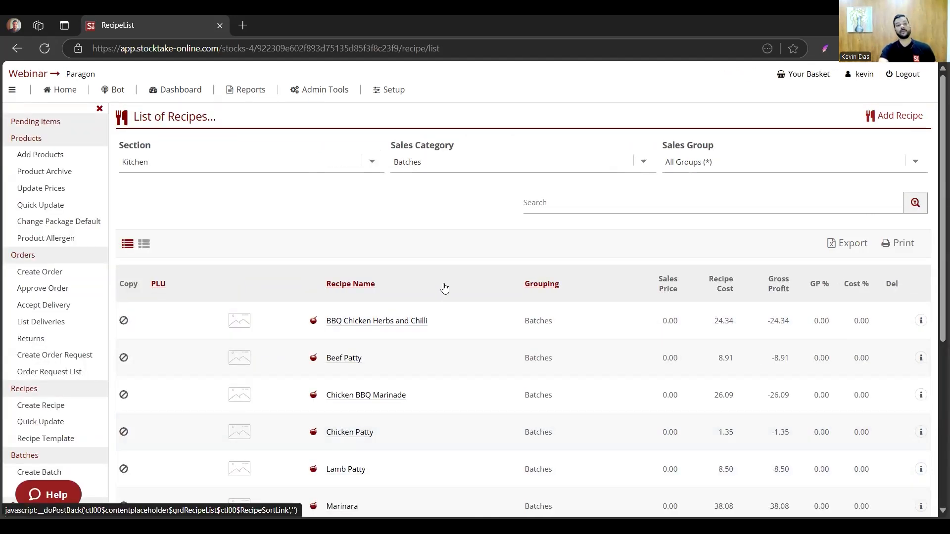
- Open the Sauce batch from the recipe list and examine its details, batch recipe view and ingredient costs
scroll(437, 291, down, 5)
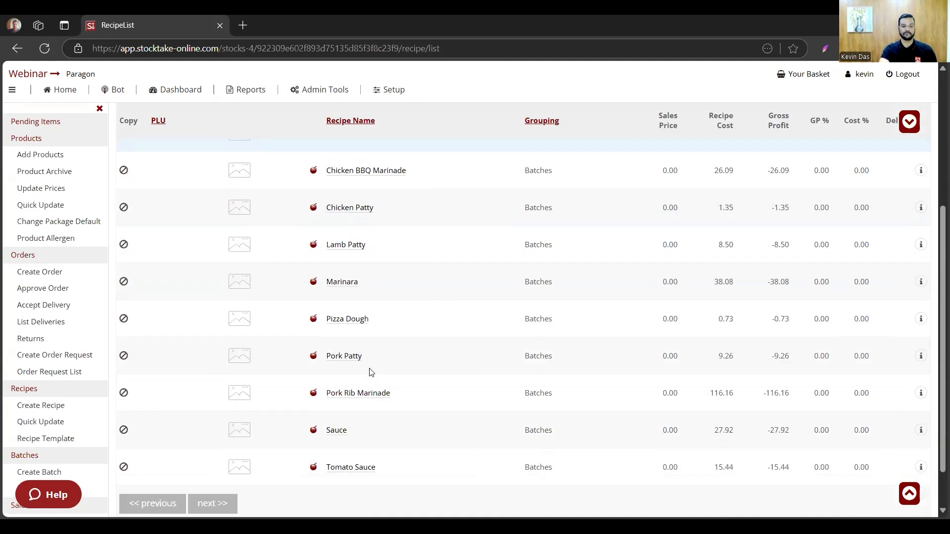
click(338, 382)
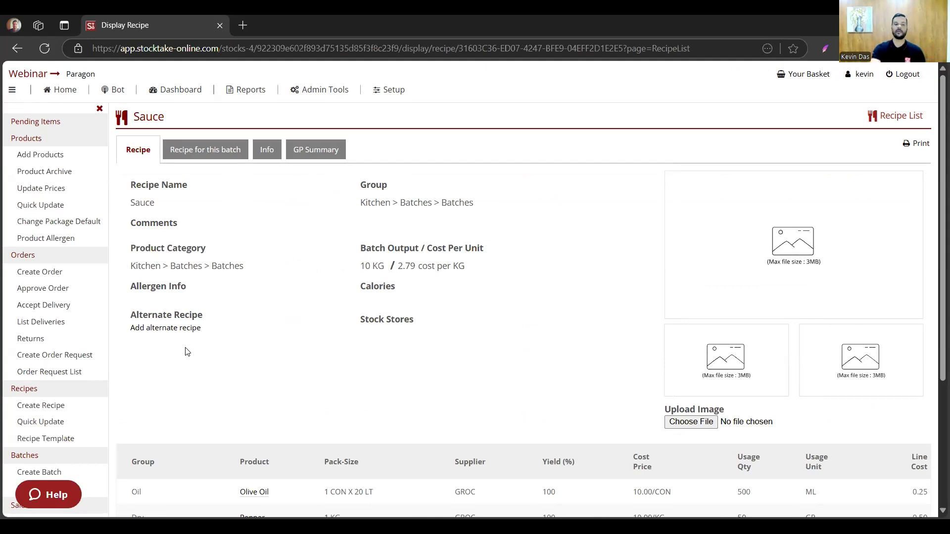
scroll(255, 361, down, 1)
scroll(225, 240, up, 1)
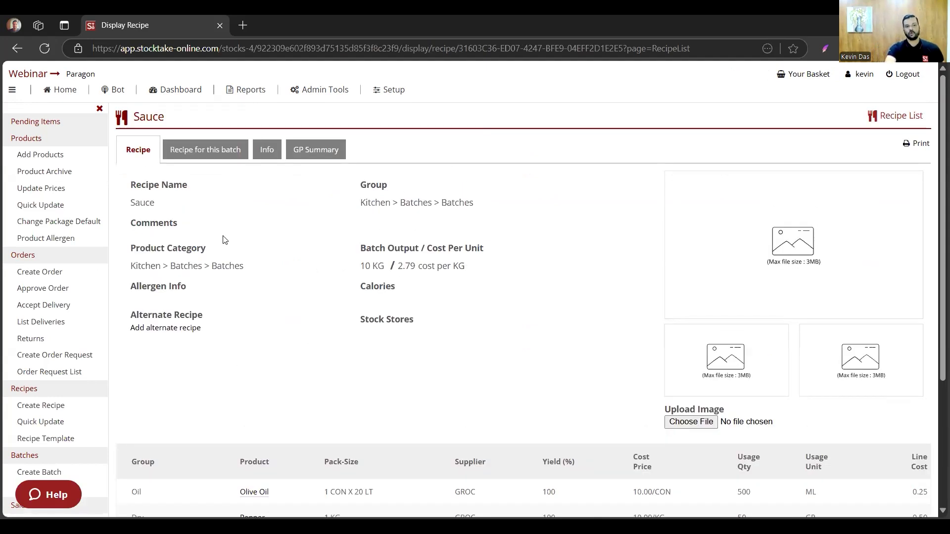
click(201, 151)
click(134, 150)
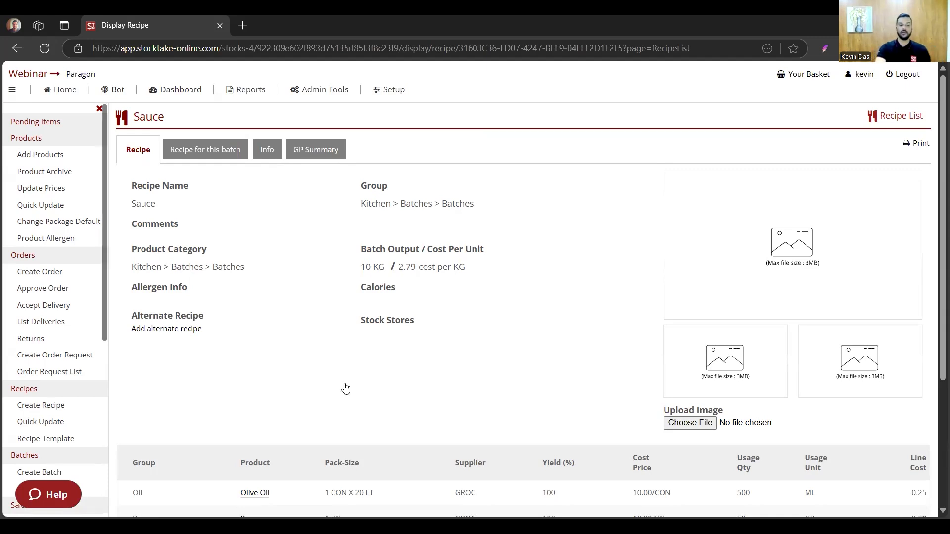
scroll(303, 384, down, 3)
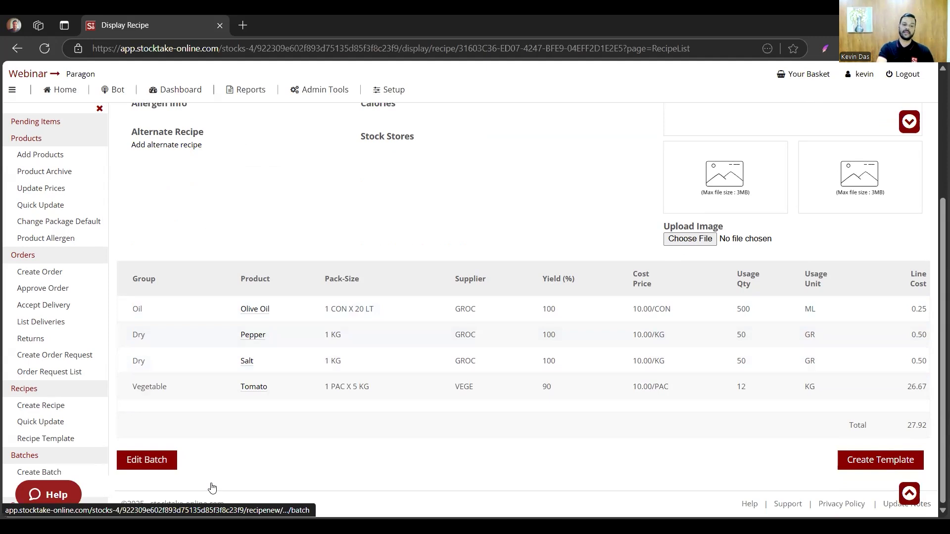
- Edit the Sauce batch to set the Olive Oil quantity to 600 ML and save it
click(161, 467)
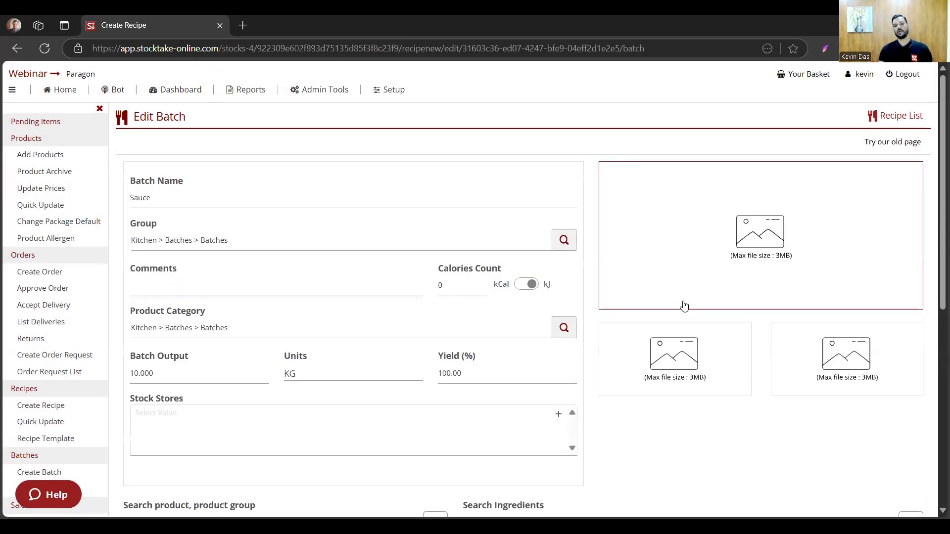
scroll(682, 305, down, 8)
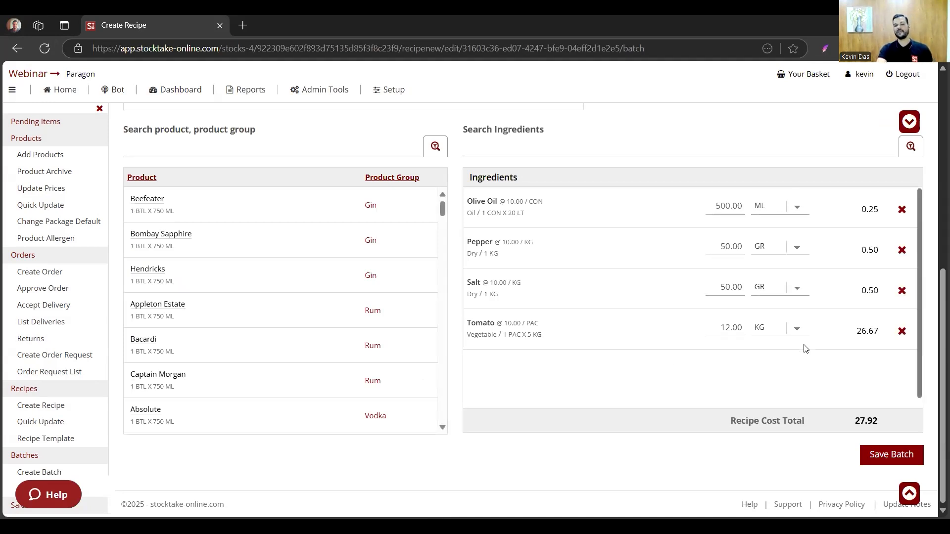
click(725, 206)
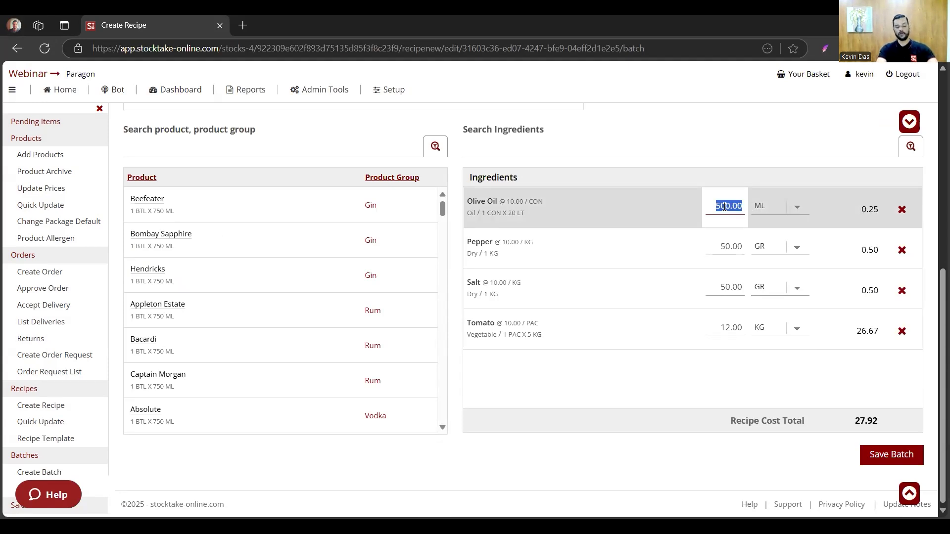
text(600)
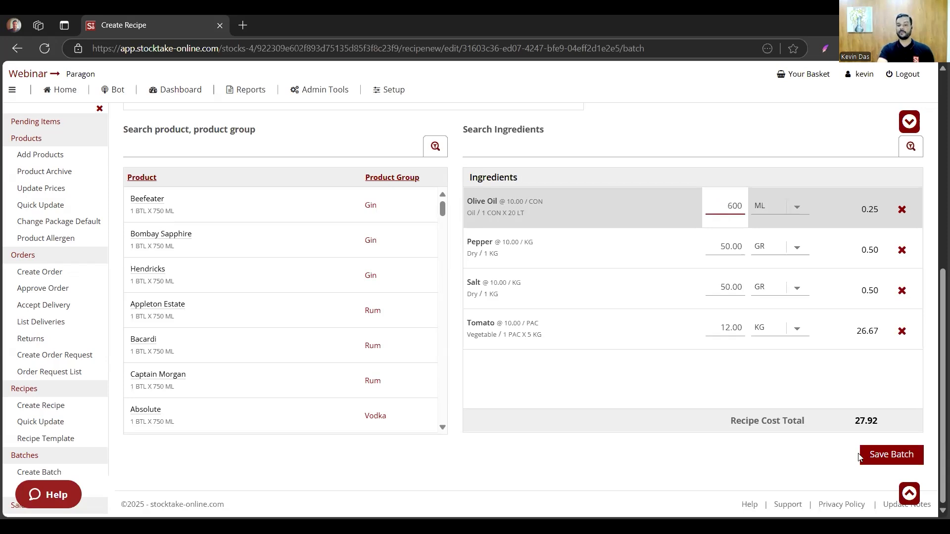
click(879, 459)
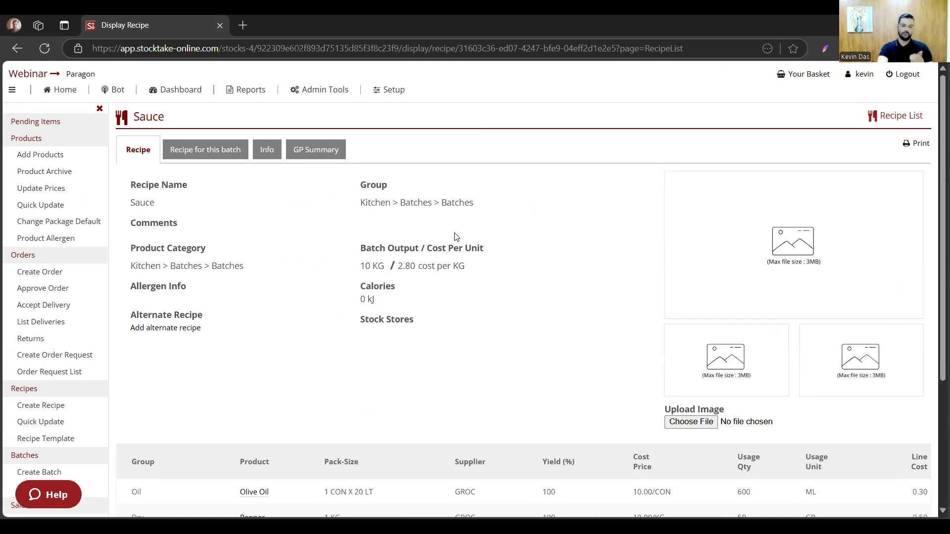
- Check the saved Sauce ingredients and display the recipe list for the Kitchen section and Batches category
scroll(456, 236, down, 4)
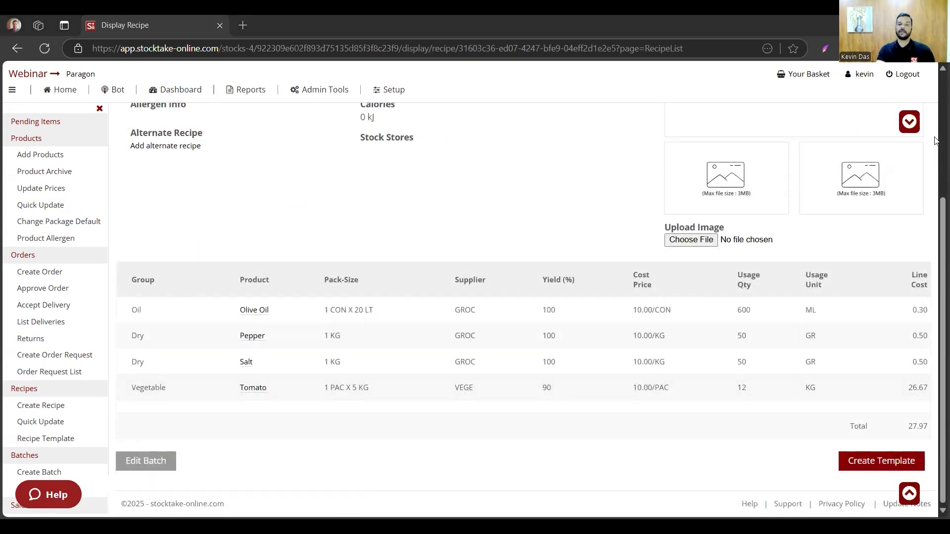
click(33, 145)
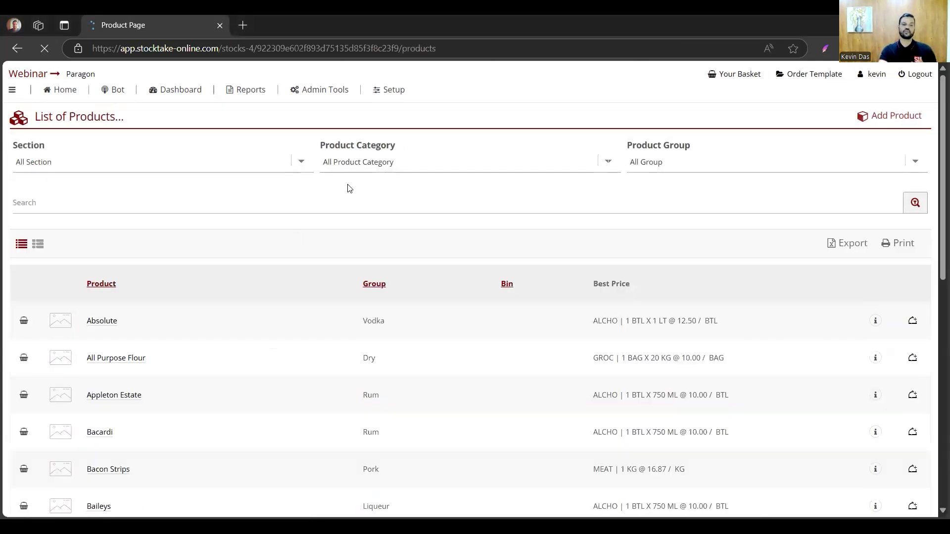
click(267, 157)
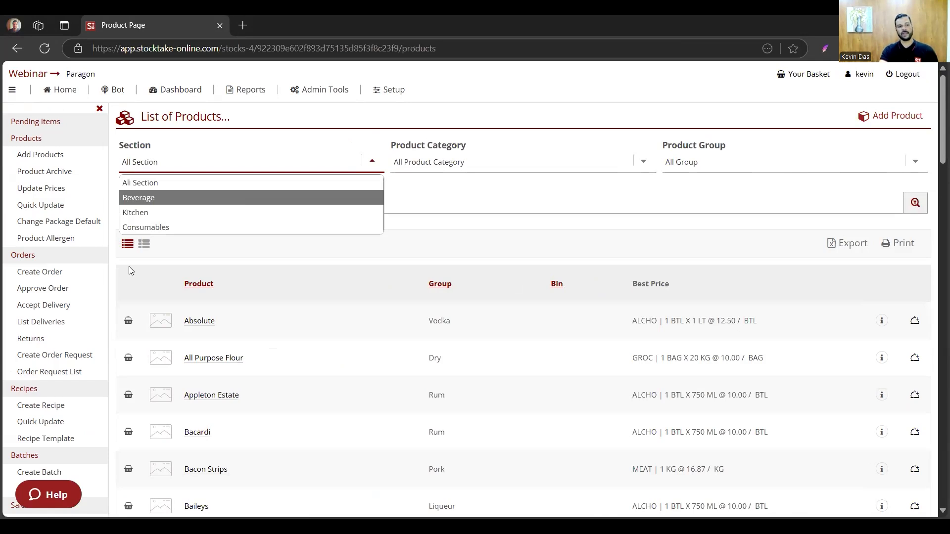
click(19, 390)
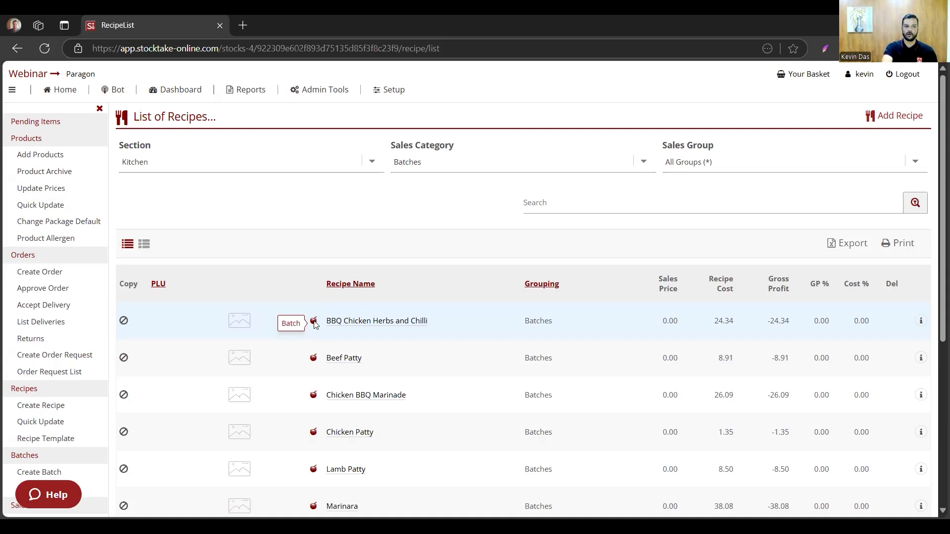
- Filter the product list to the Kitchen section and Batches category and locate Sauce among the products
click(27, 139)
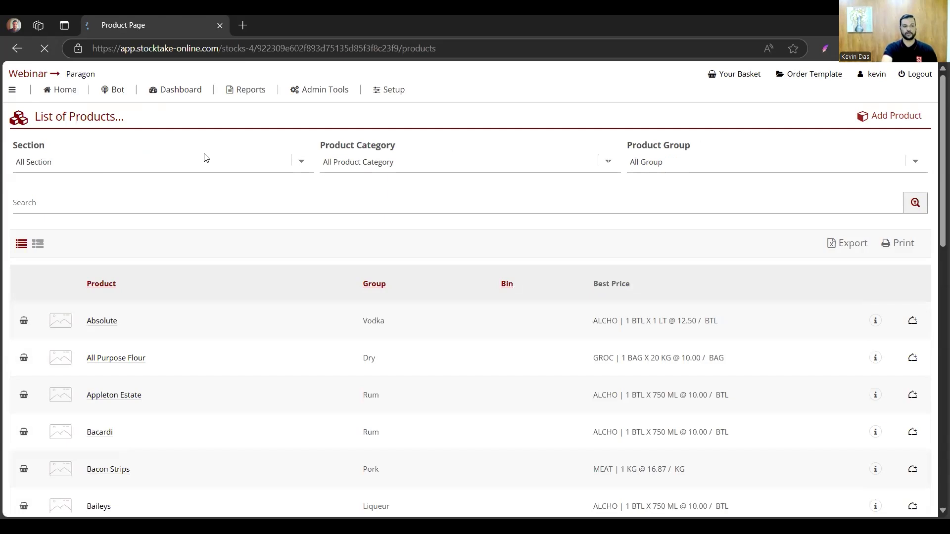
click(252, 161)
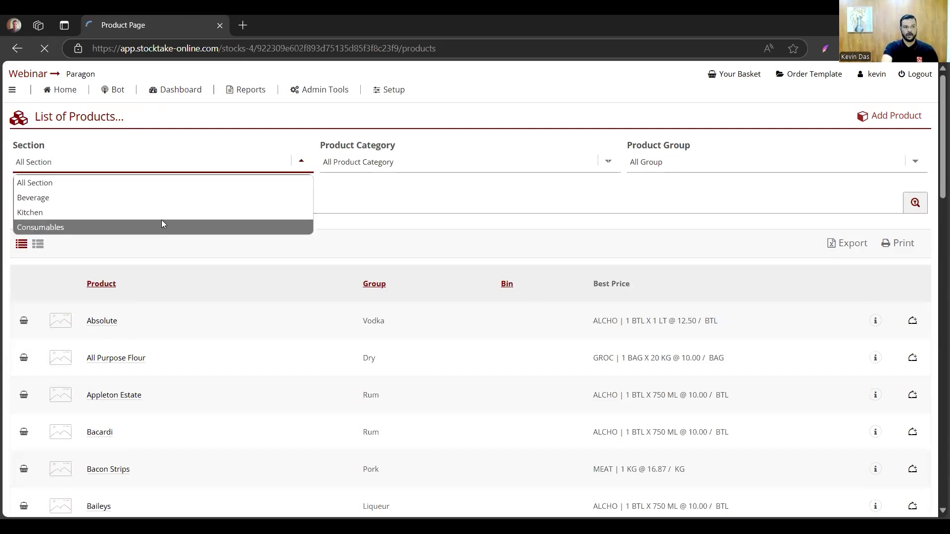
click(166, 214)
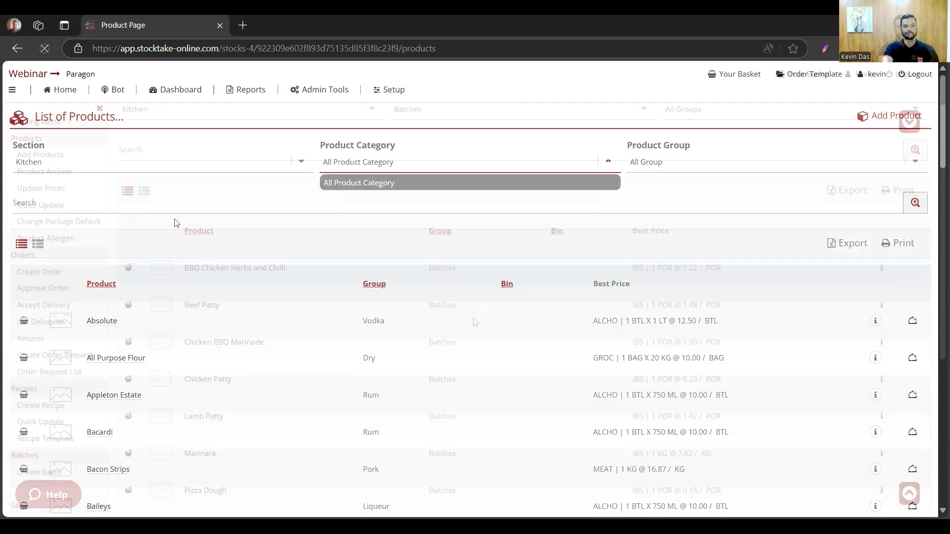
scroll(473, 321, down, 5)
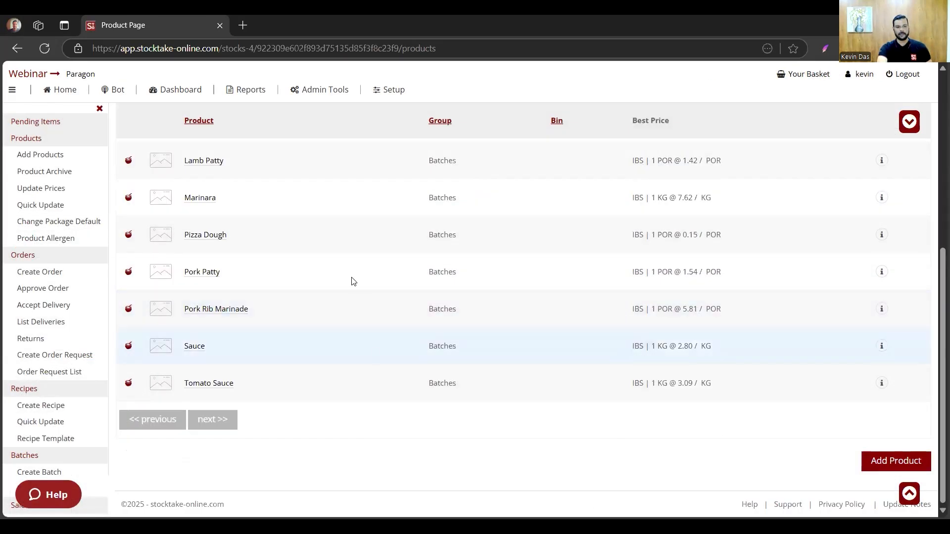
scroll(354, 281, up, 5)
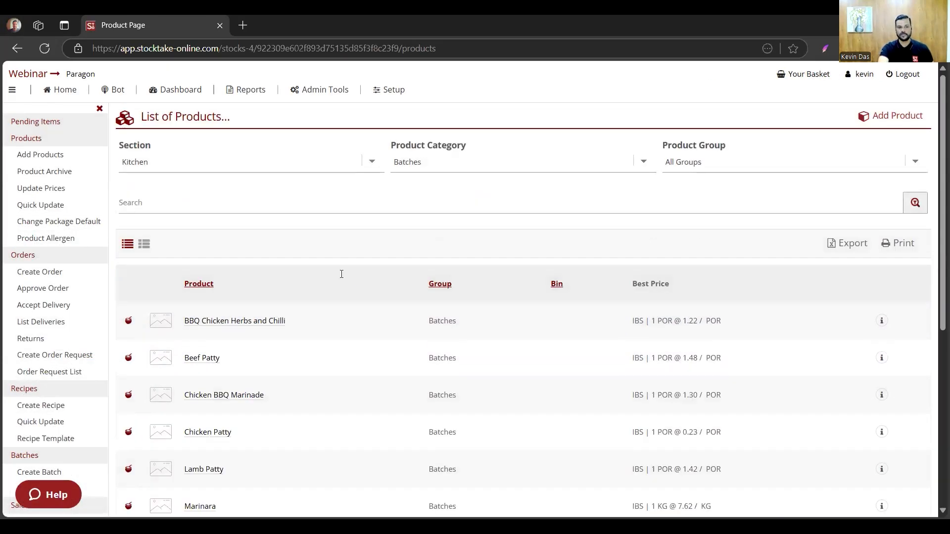
scroll(327, 346, down, 5)
scroll(248, 370, down, 1)
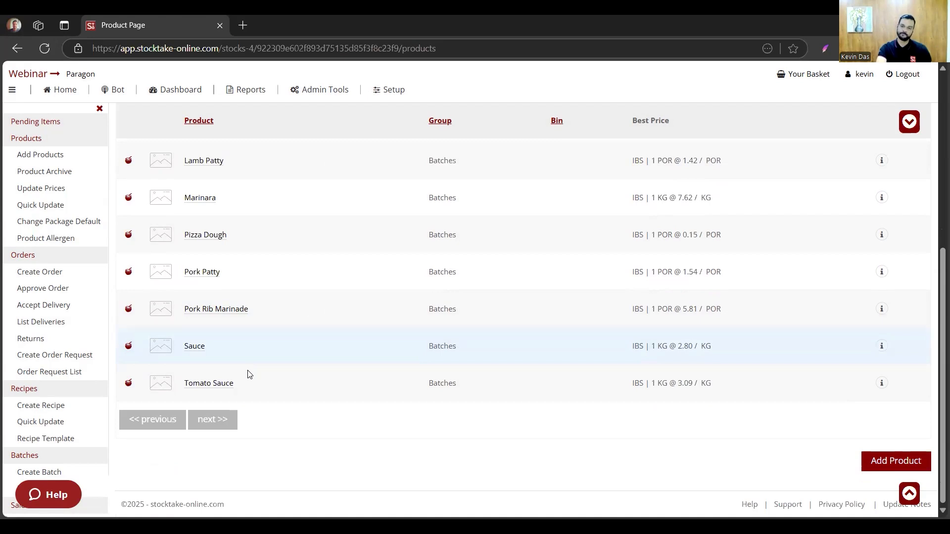
- Look over the batch products and switch to the presentation slide about creating, archiving and processing batches
scroll(253, 314, up, 4)
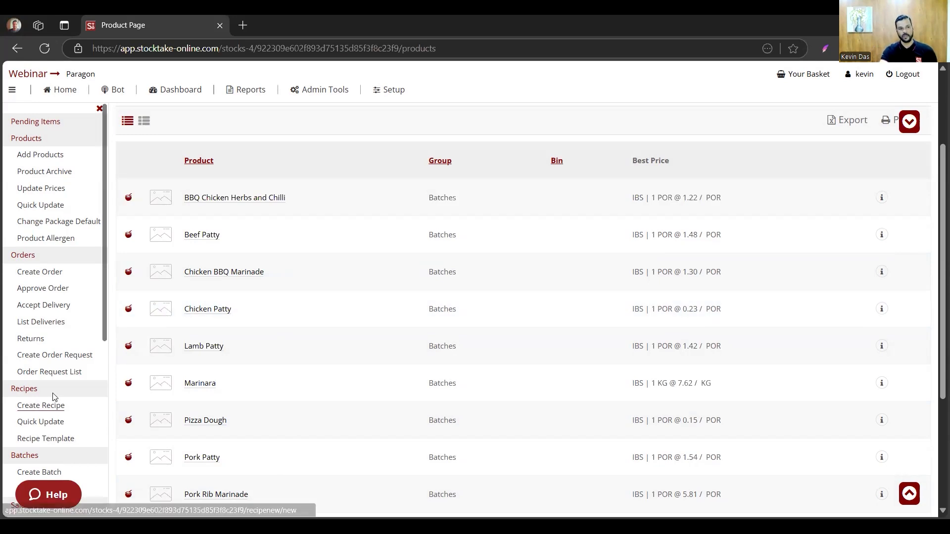
scroll(227, 357, down, 4)
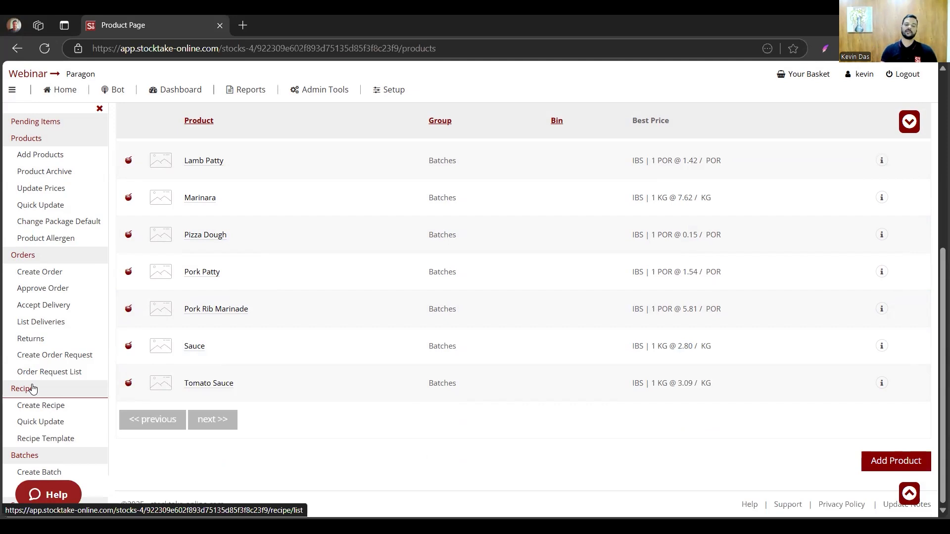
scroll(25, 326, down, 1)
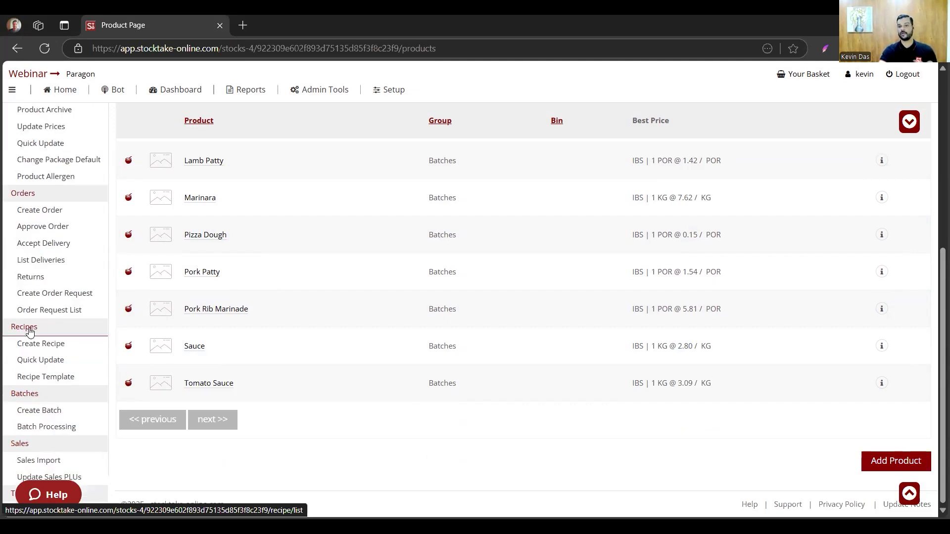
key(alt+Tab)
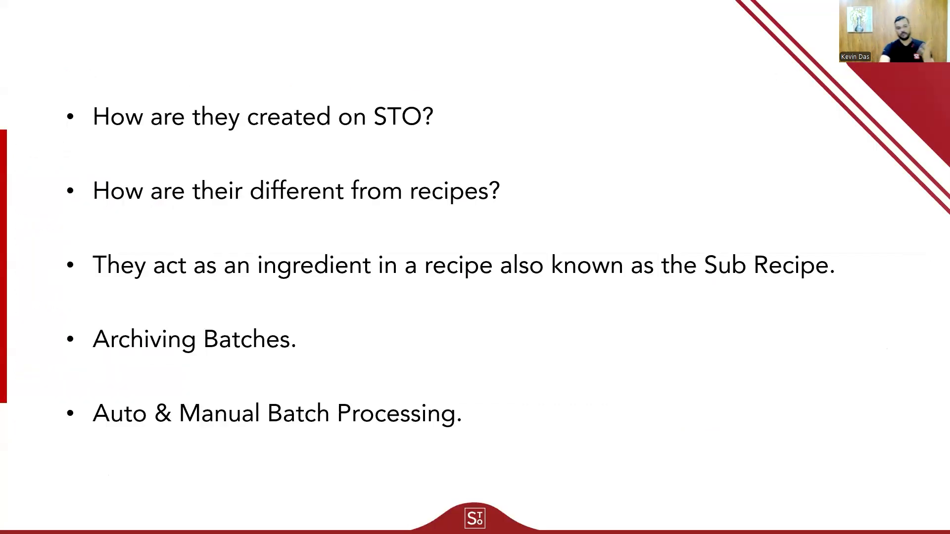
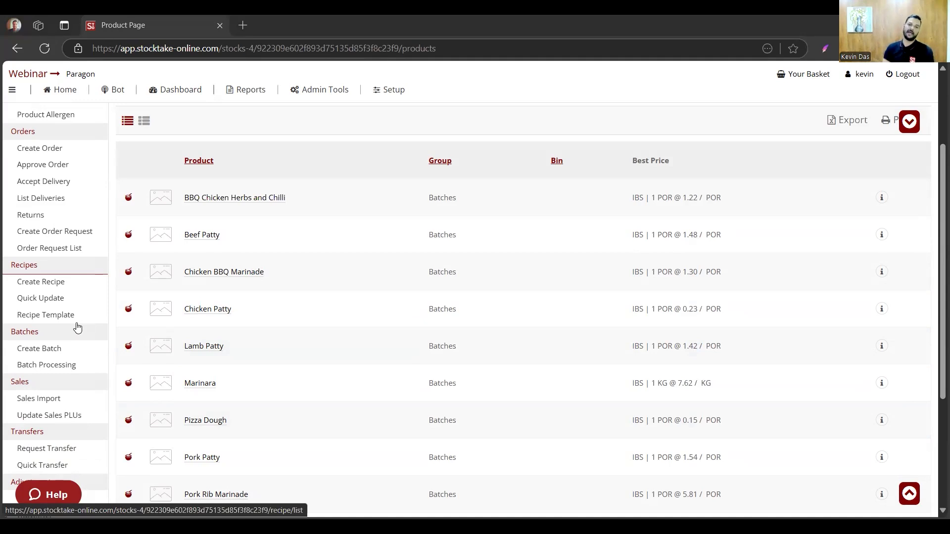
- Open the batch processing options and choose the Manual Batch Process
scroll(74, 347, down, 3)
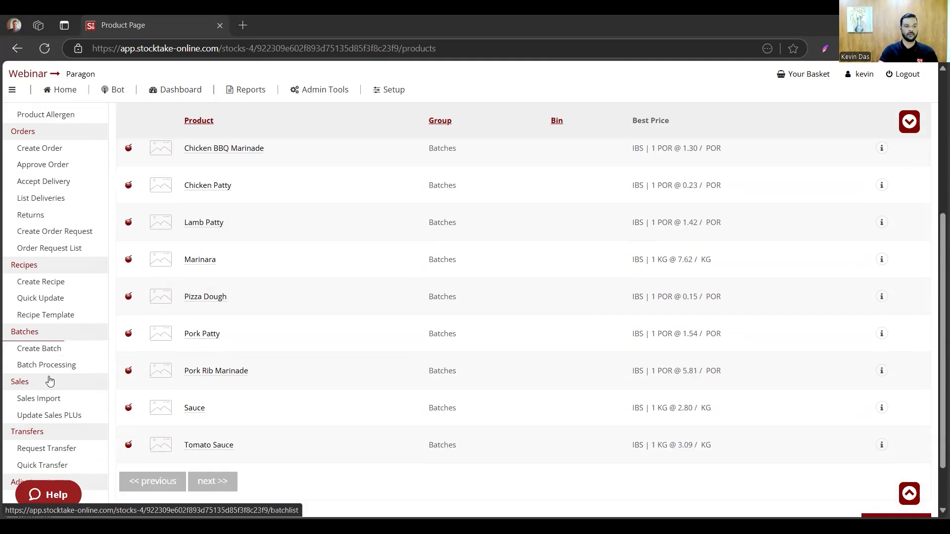
scroll(47, 303, down, 1)
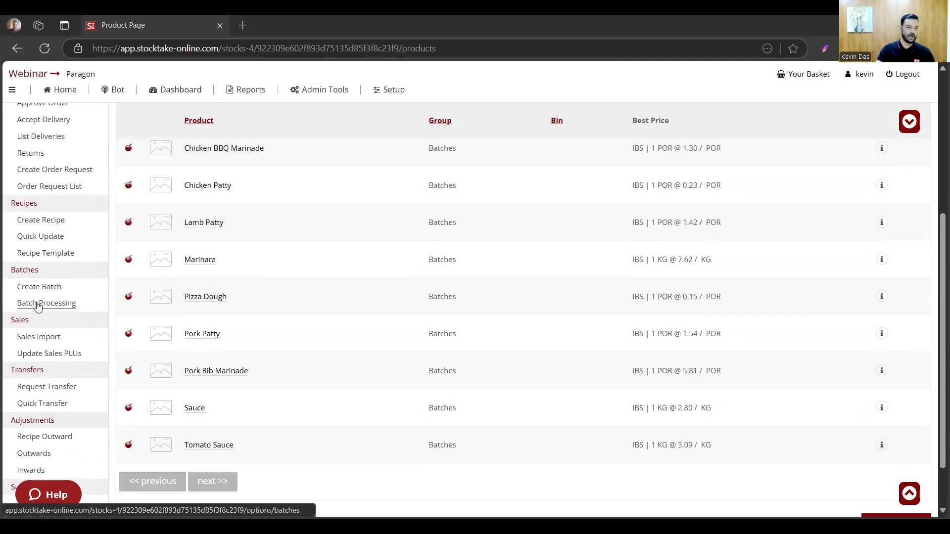
click(39, 306)
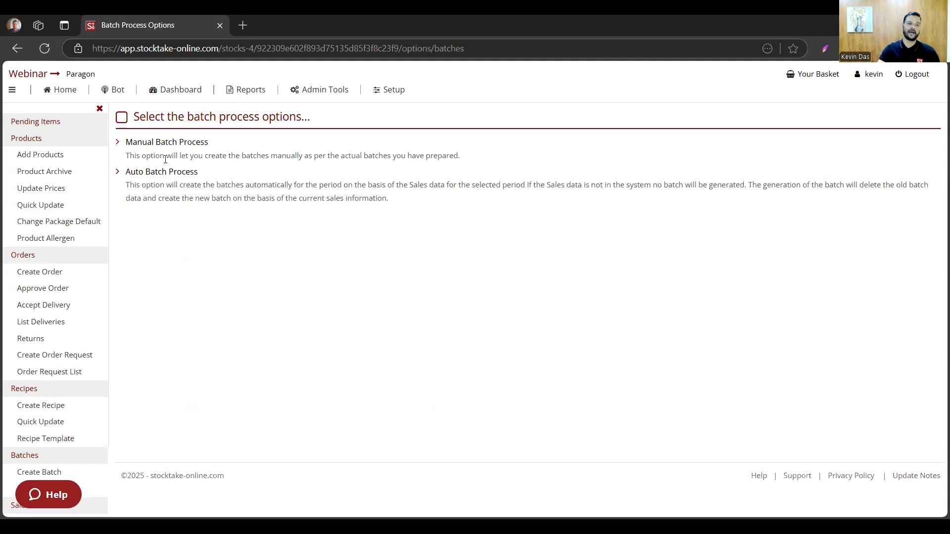
click(159, 142)
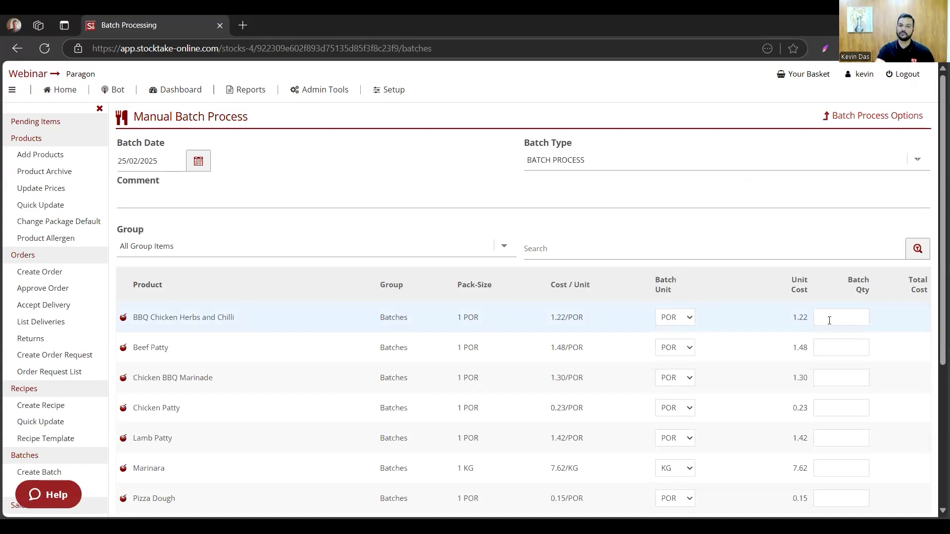
- Enter manual batch quantities of 1 KG for Tomato Sauce and 10 KG for Sauce
click(829, 320)
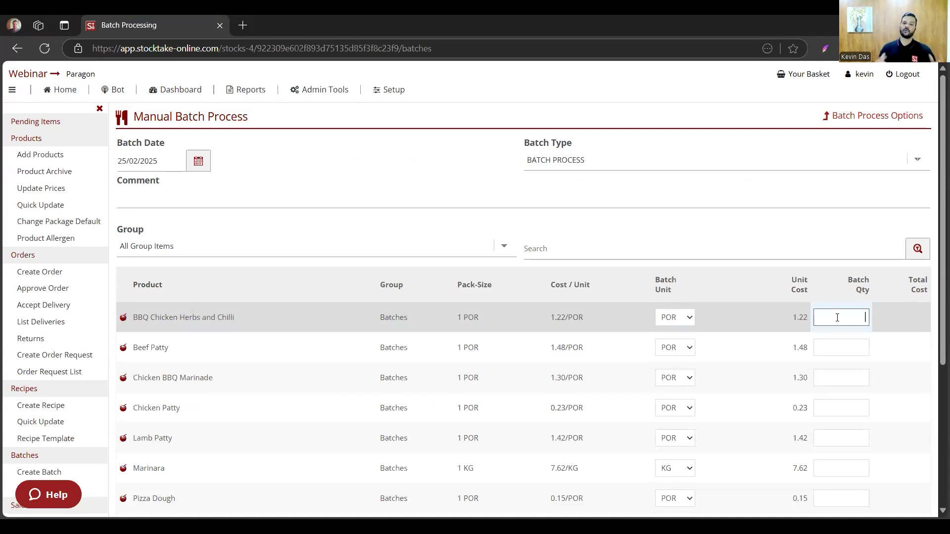
scroll(859, 348, down, 4)
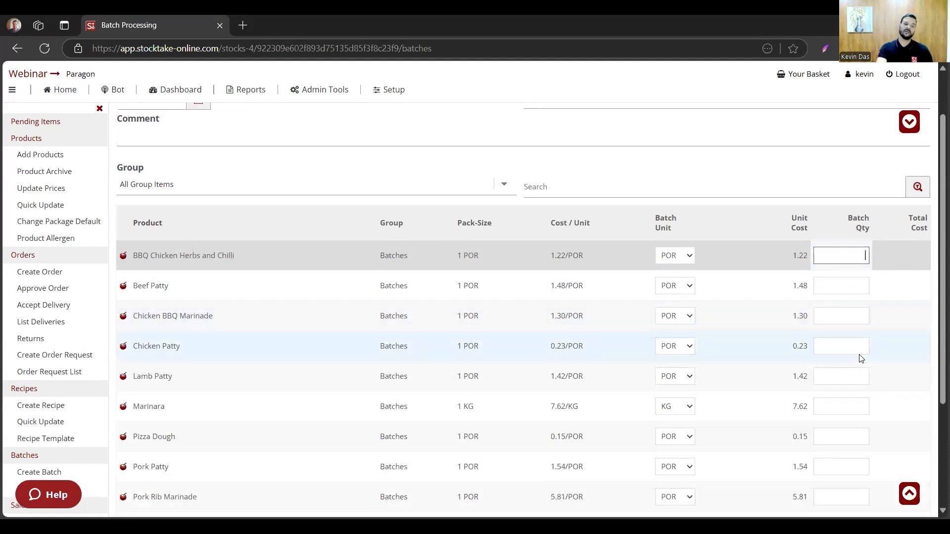
click(887, 453)
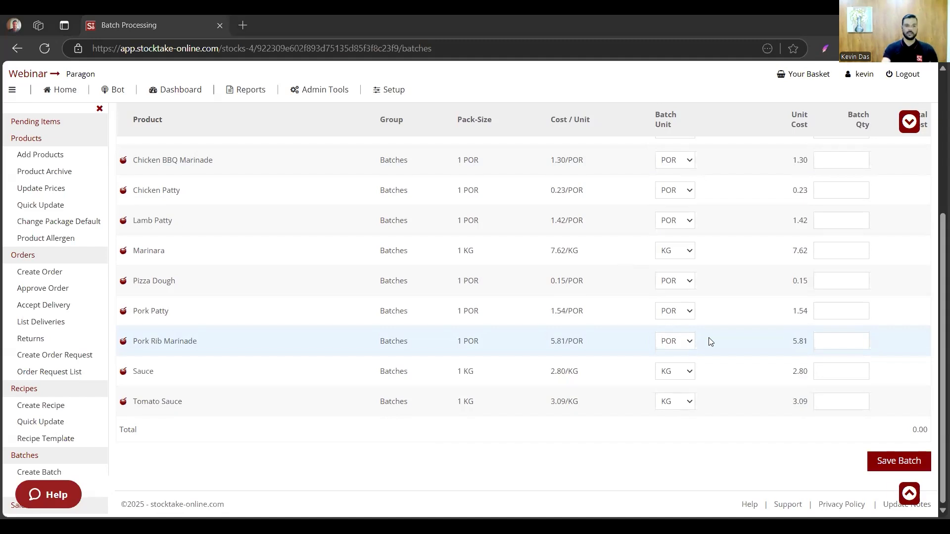
click(839, 402)
text(1)
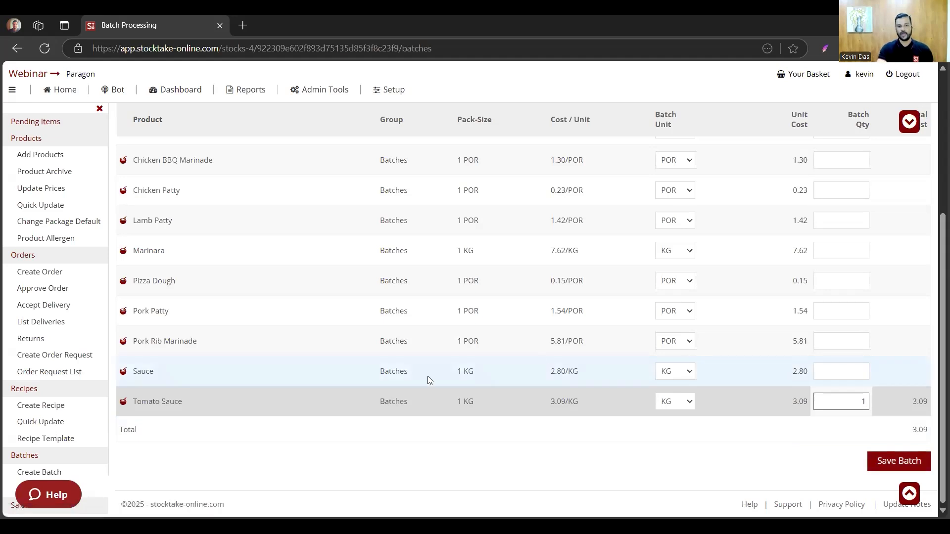
click(429, 380)
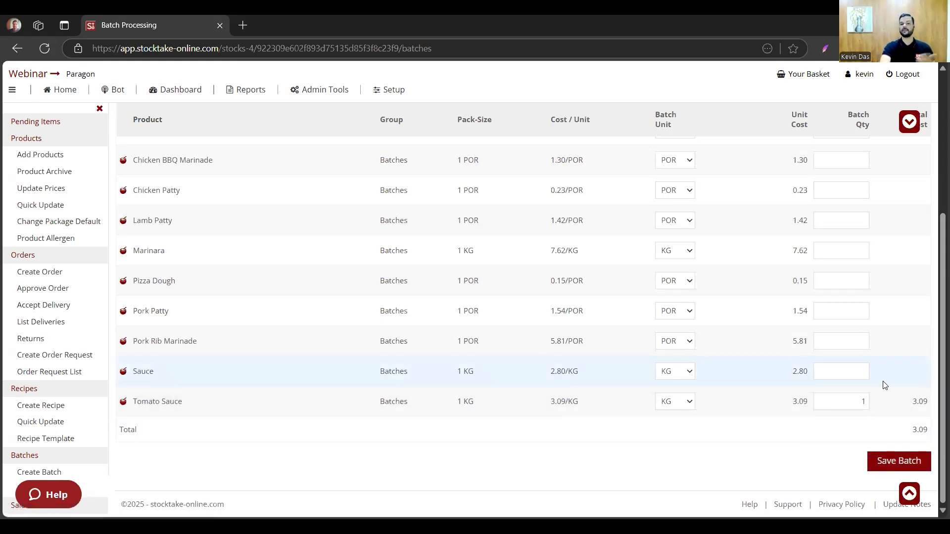
click(869, 377)
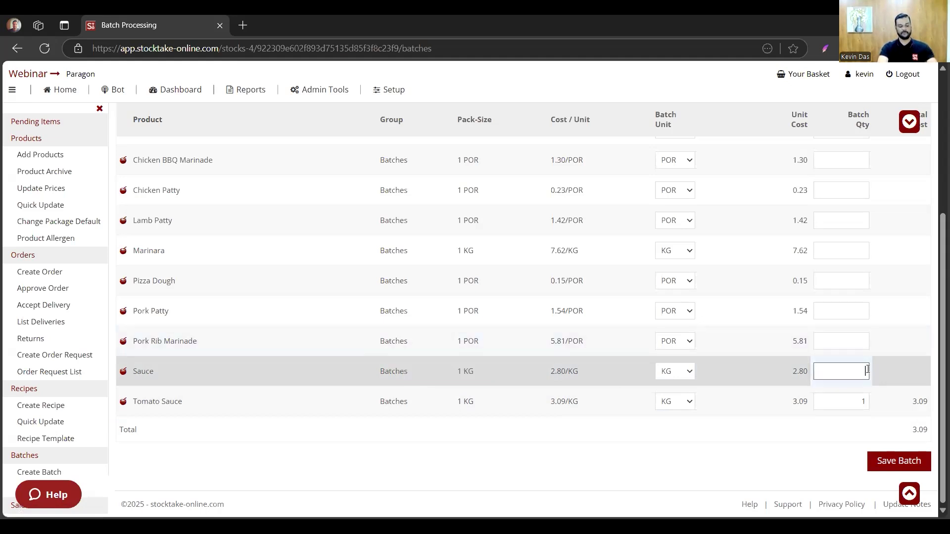
text(10)
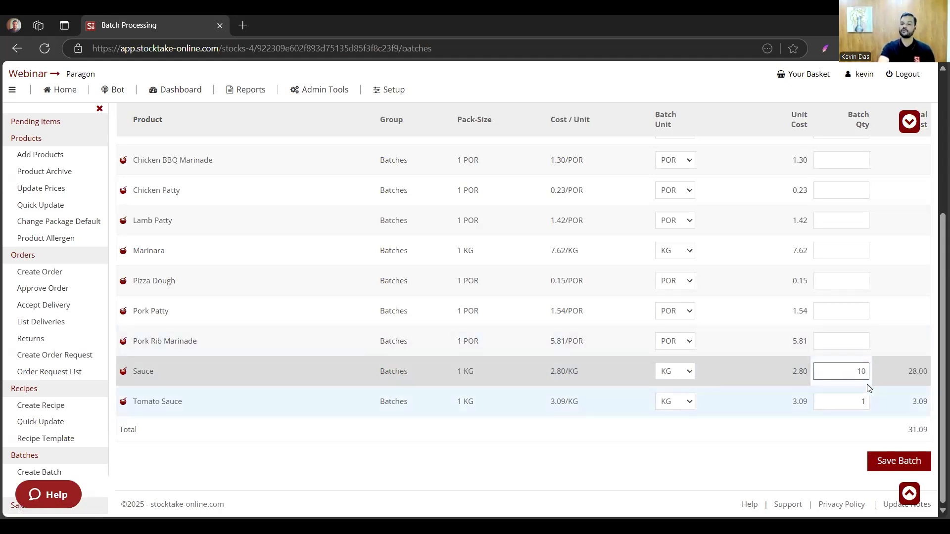
key(Tab)
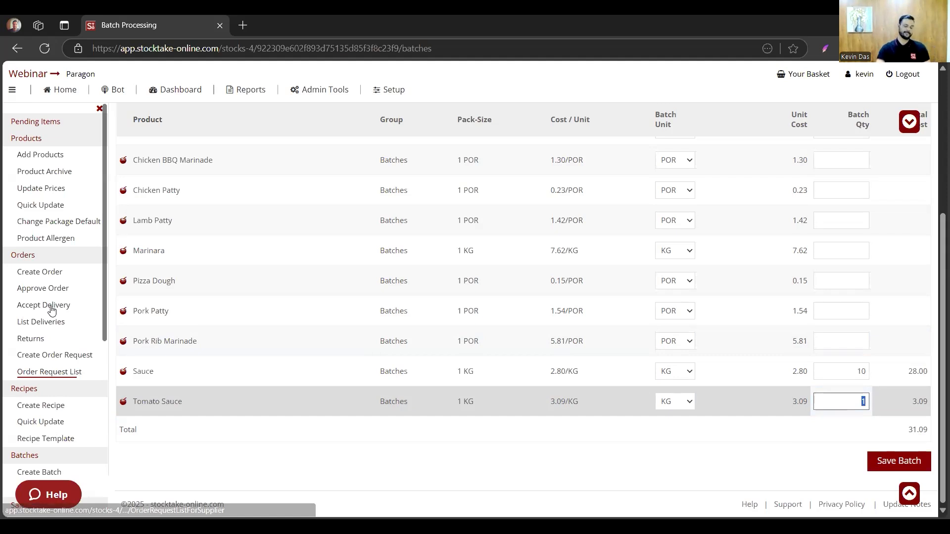
- Switch to the Auto Batch Process and show the Kitchen section's batches to process for period 01/02/2025 - 28/02/2025
scroll(51, 310, down, 4)
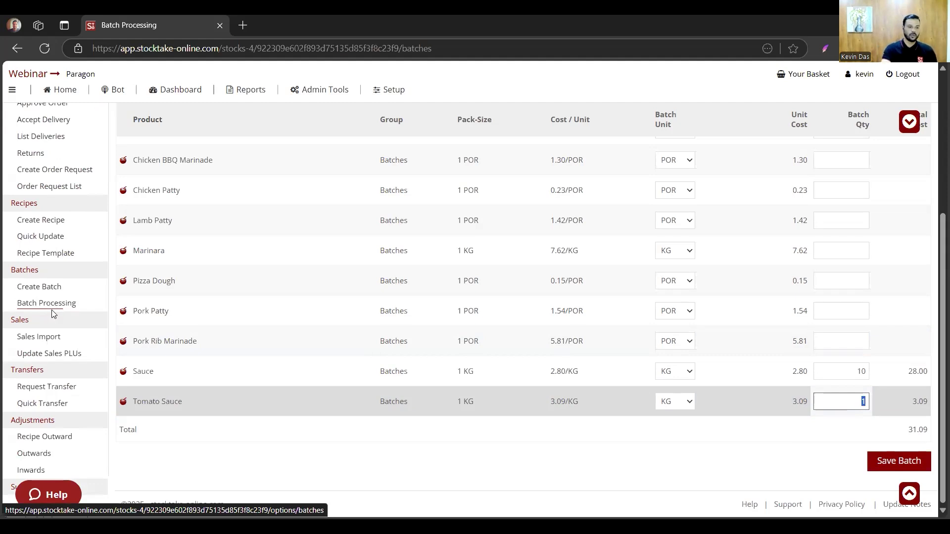
click(51, 310)
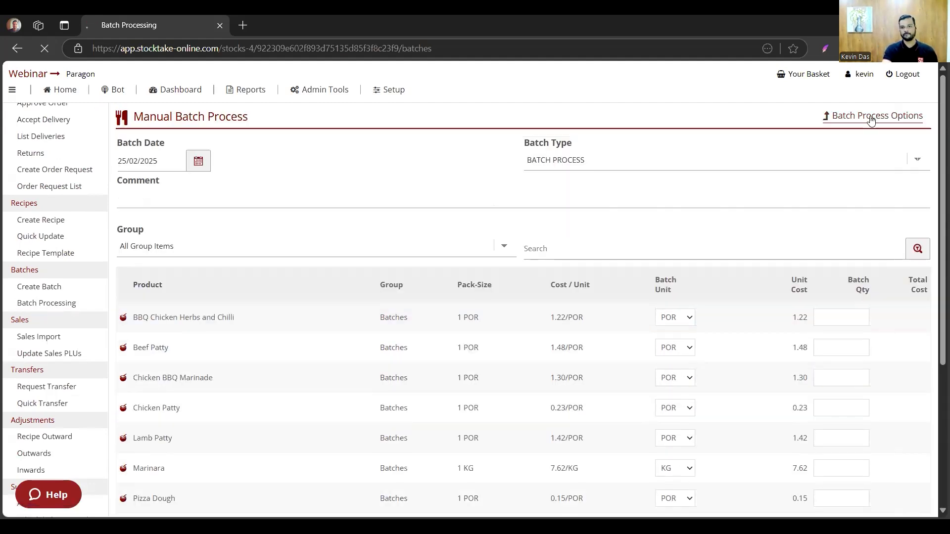
click(853, 122)
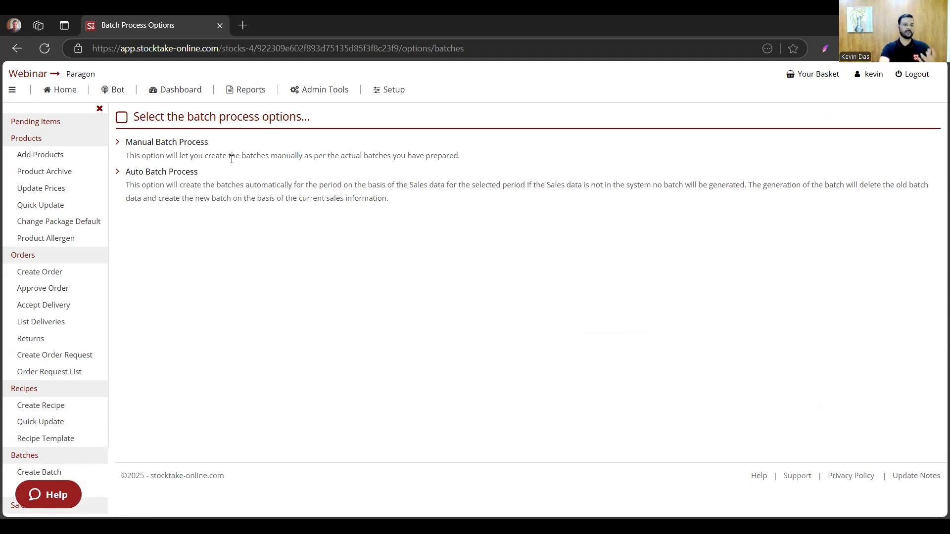
click(185, 177)
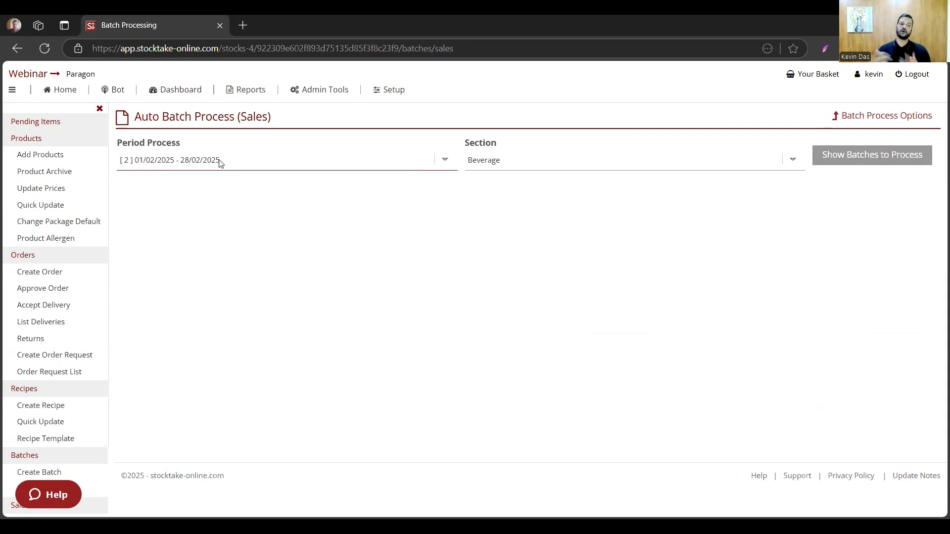
click(509, 199)
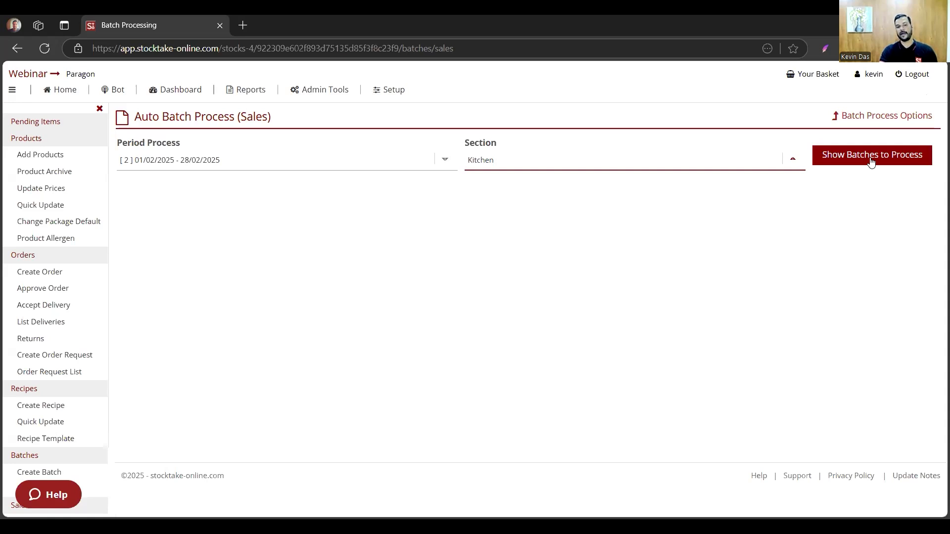
click(871, 156)
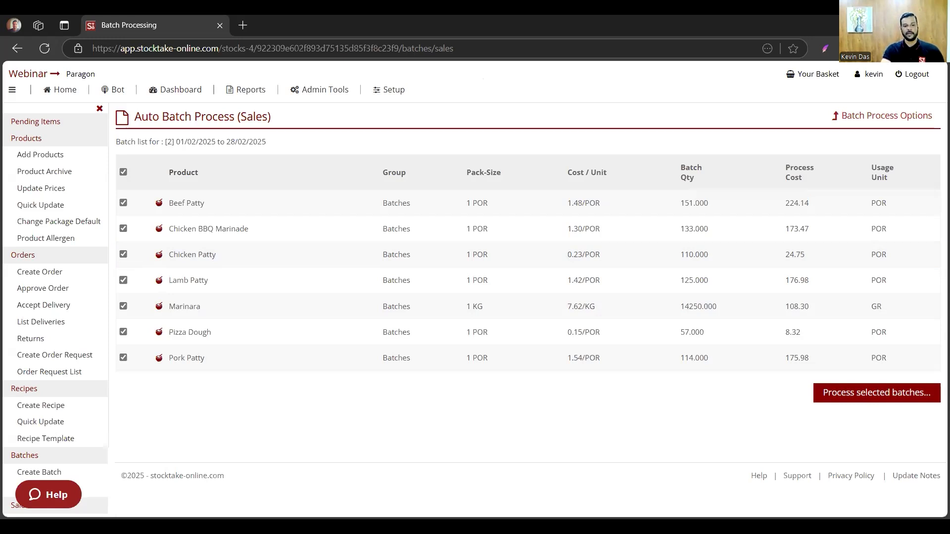
- Switch to the presentation and advance past the slide on creating, archiving and processing batches
key(alt+Tab)
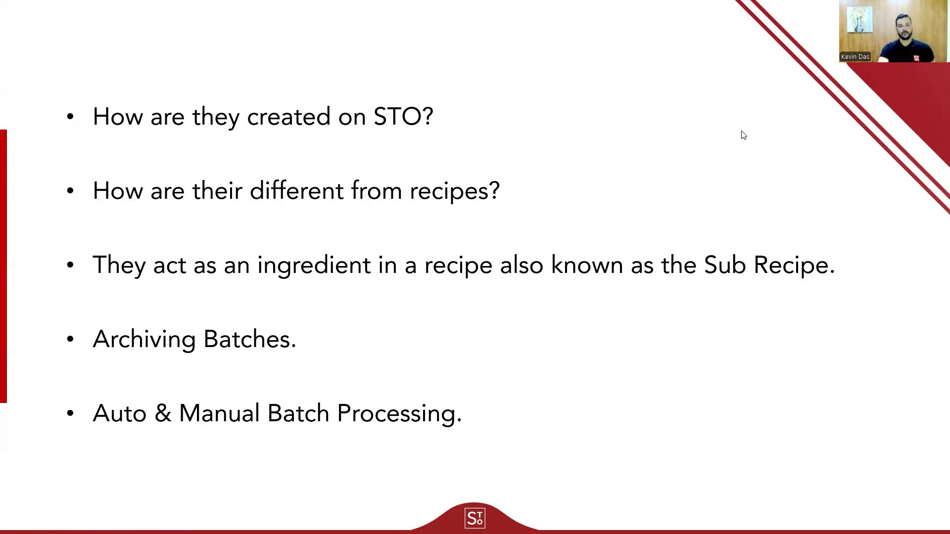
click(904, 220)
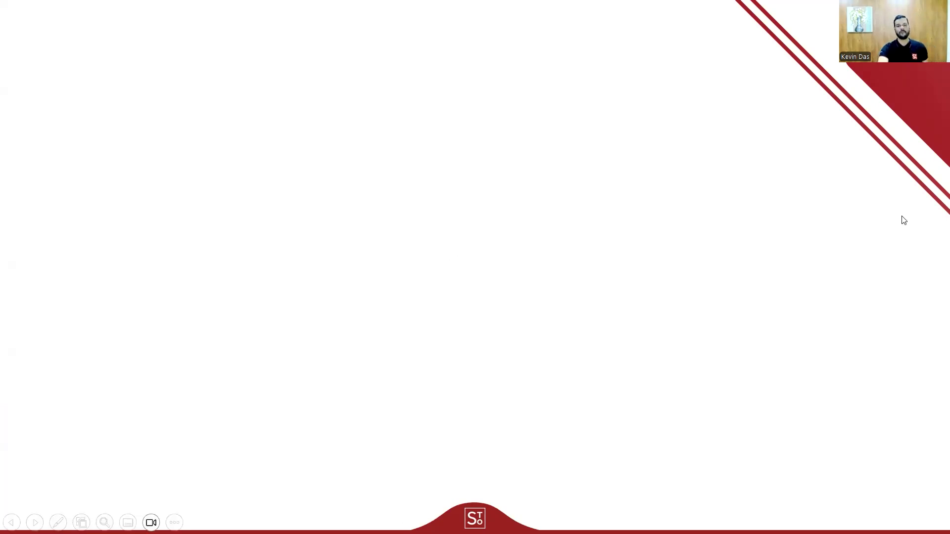
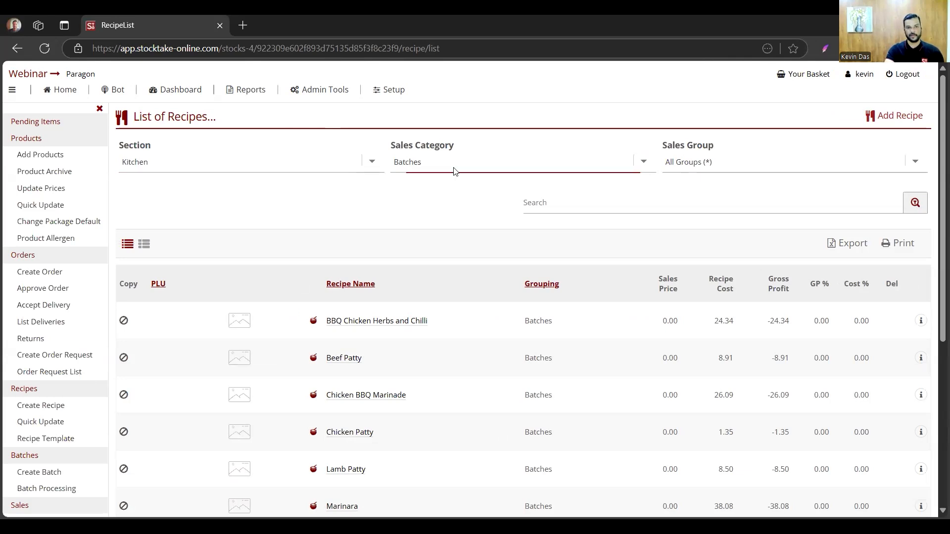
- Show all sales categories in the Kitchen recipe list and start a new recipe
click(442, 184)
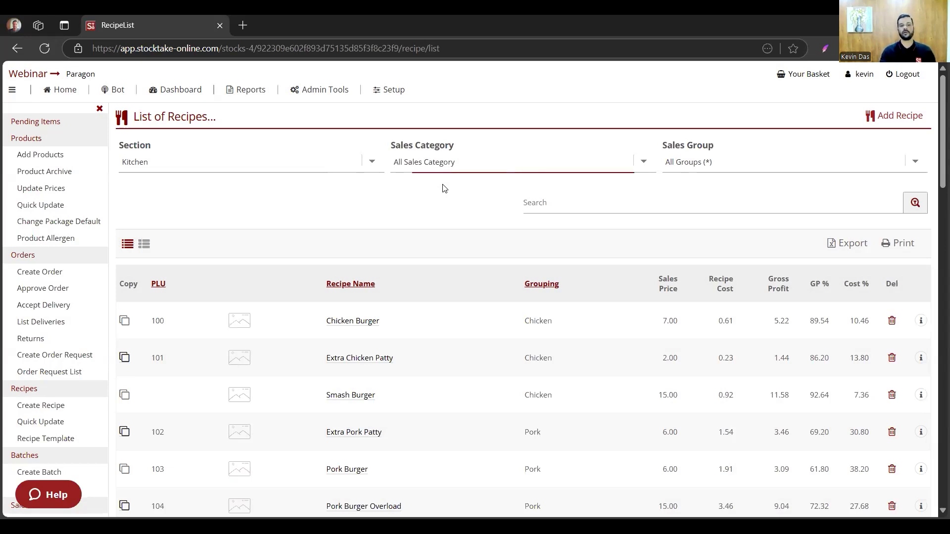
click(442, 185)
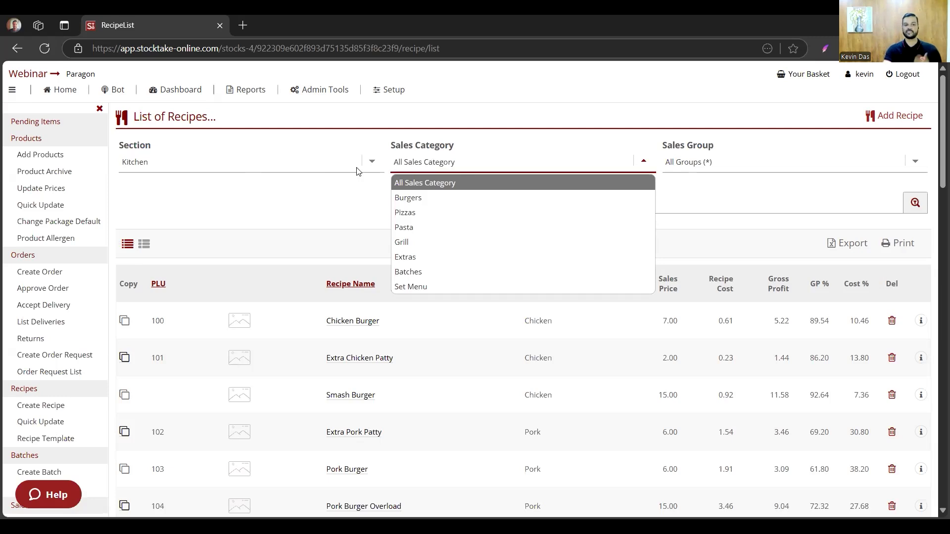
click(427, 330)
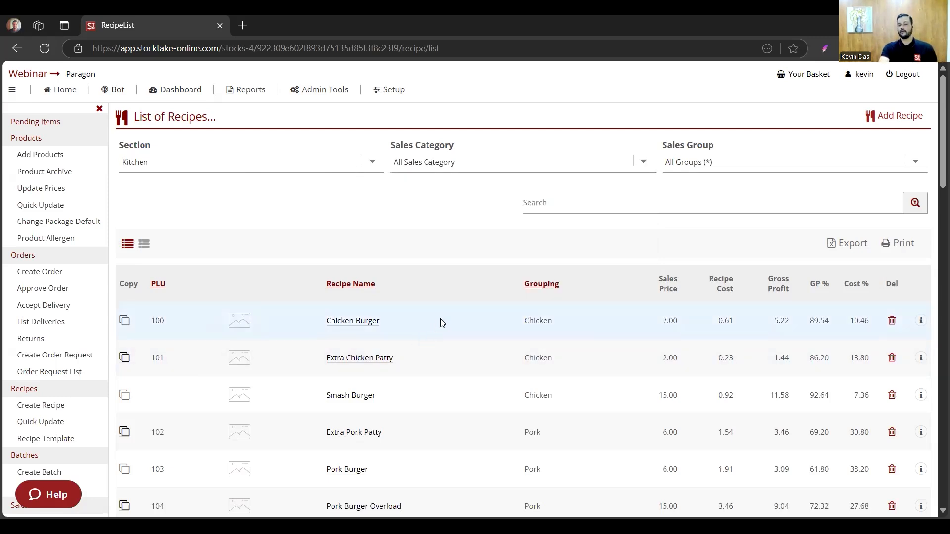
scroll(442, 323, down, 3)
scroll(442, 323, up, 3)
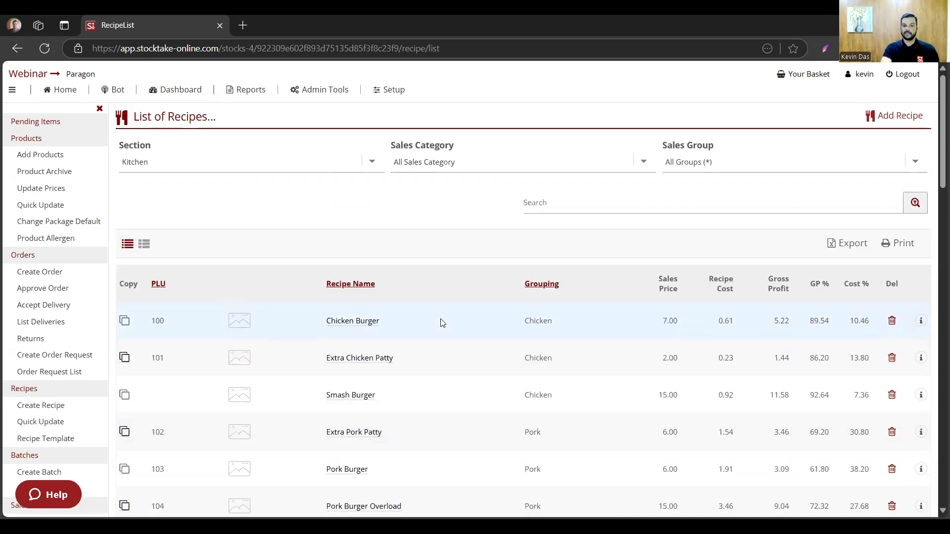
click(897, 118)
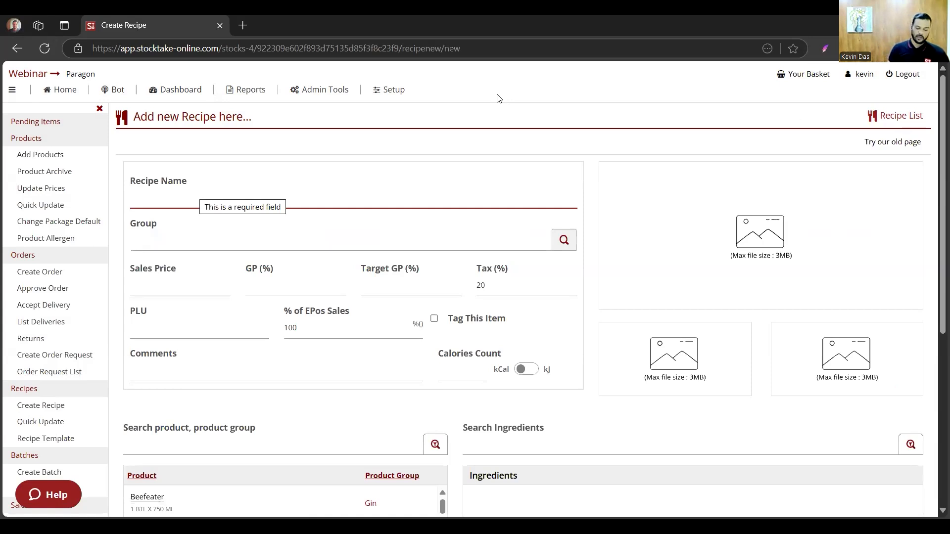
text(Ve)
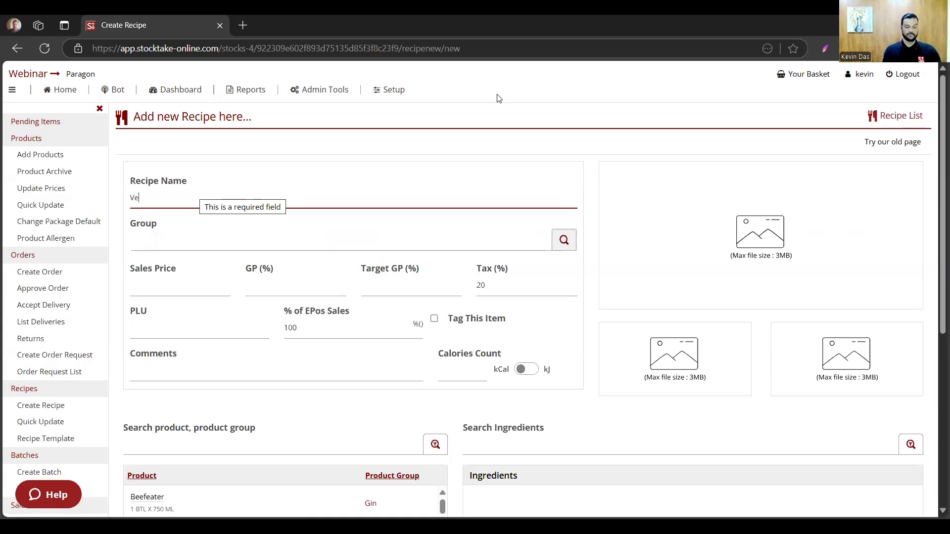
text(g)
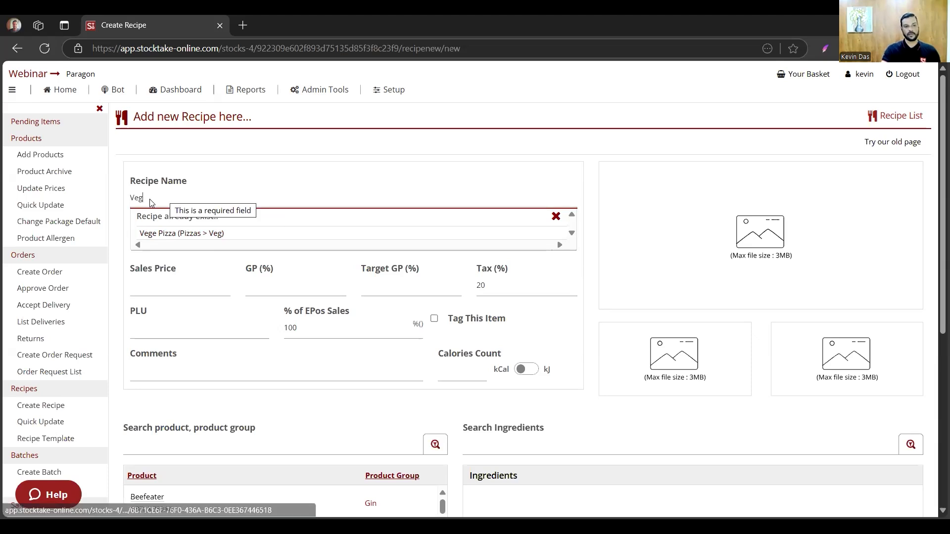
drag(152, 203, 79, 200)
key(BackSpace)
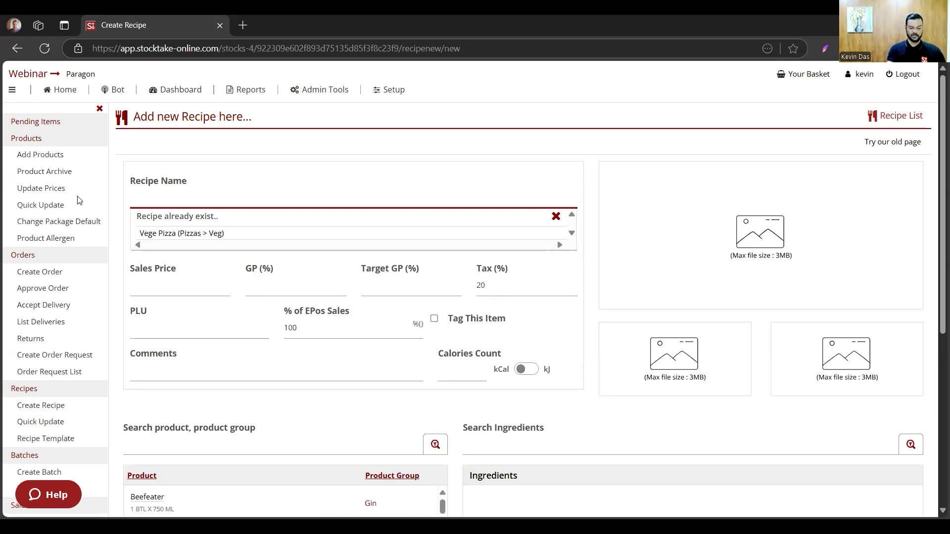
- Name the recipe Alfredo Pasta and assign it to the group Kitchen > Pasta > White Sauce
text(Alfredo)
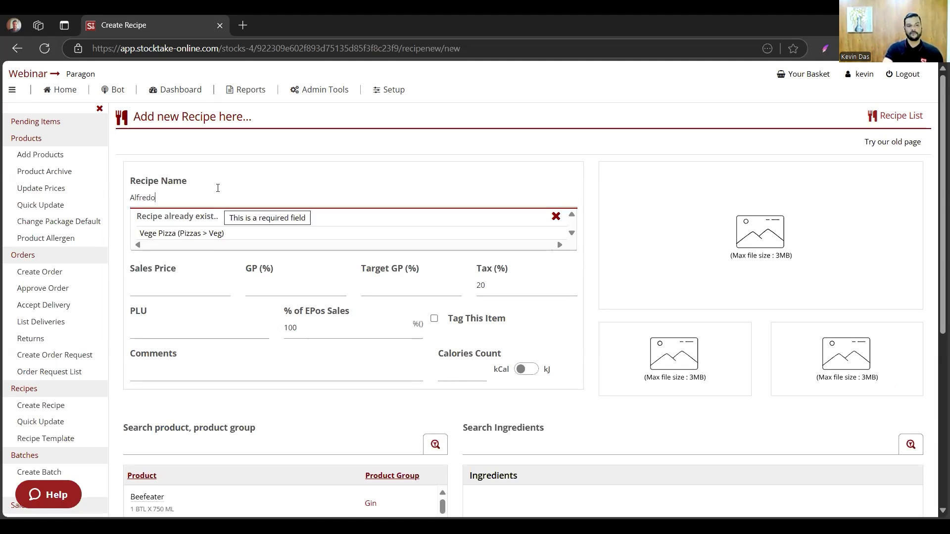
text( mPasta)
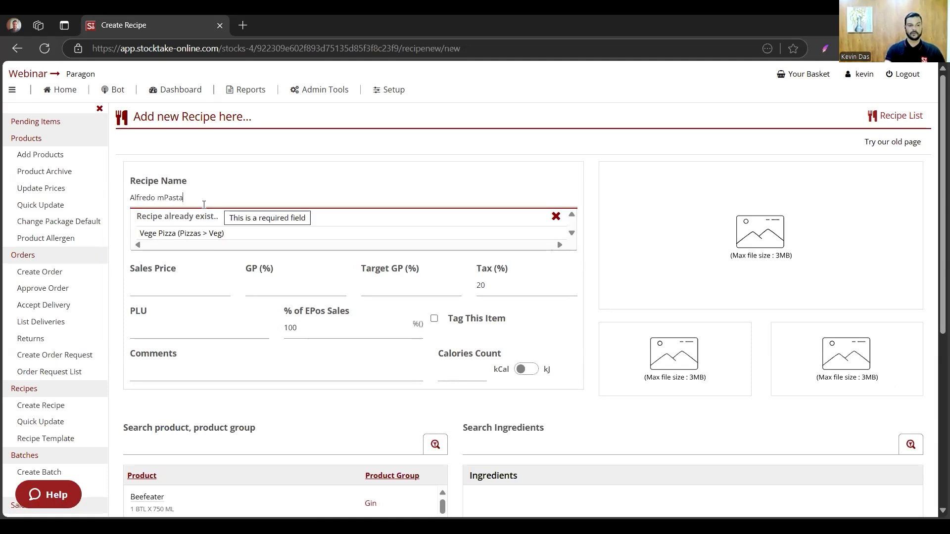
key(Tab)
click(230, 234)
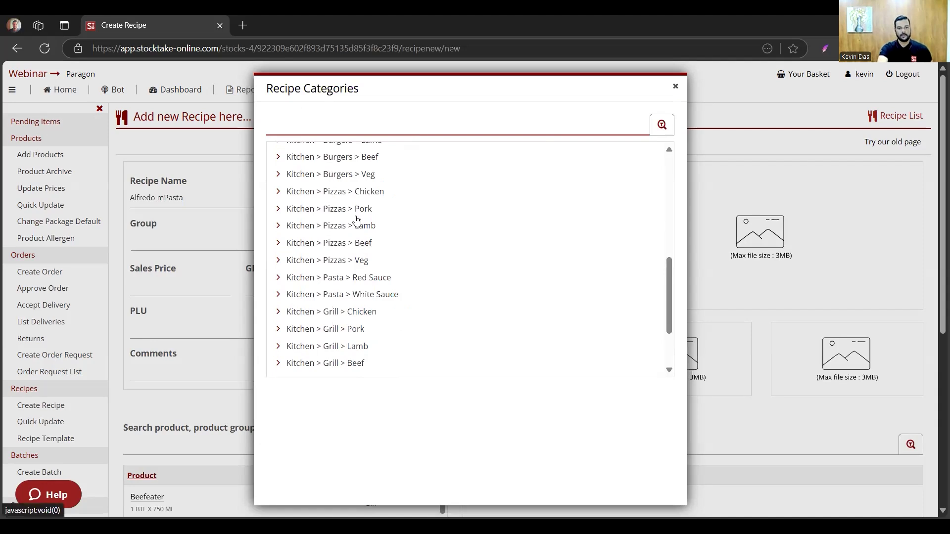
click(365, 294)
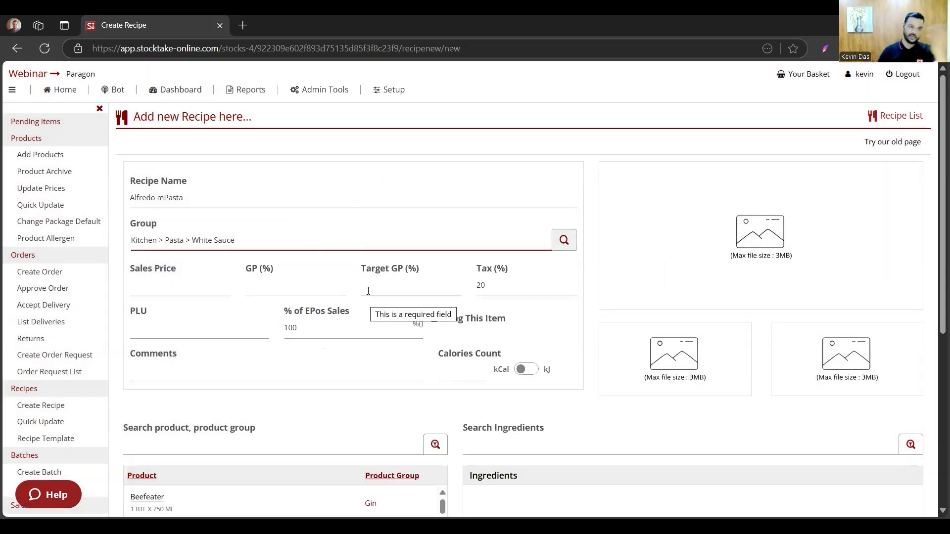
click(174, 290)
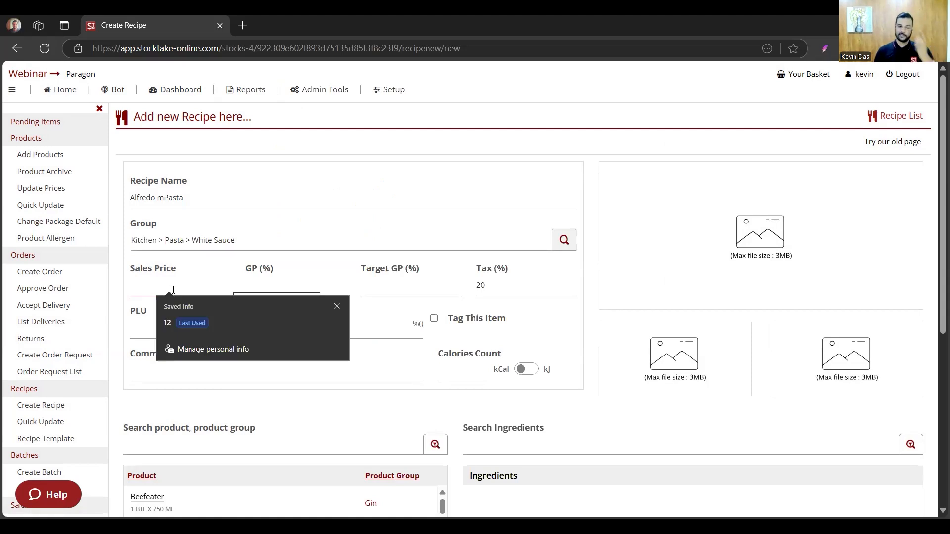
click(156, 199)
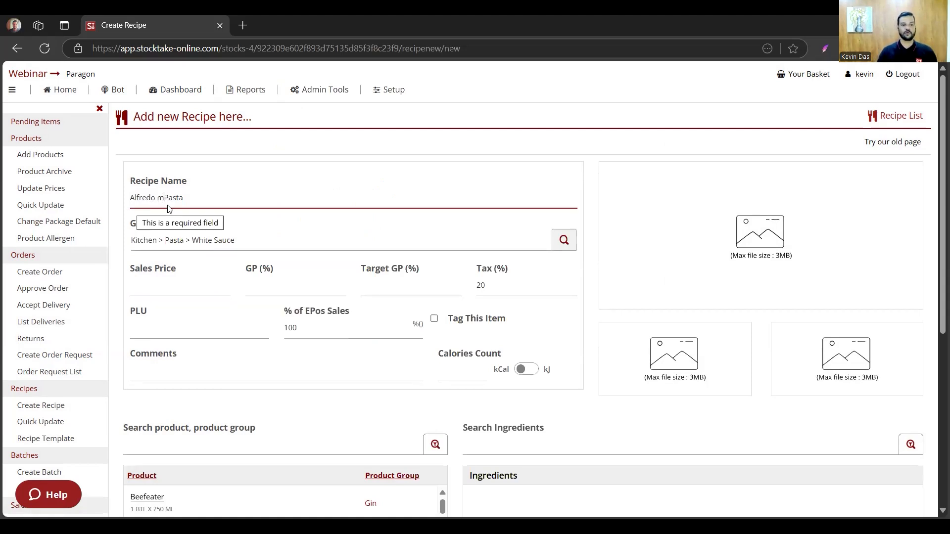
key(BackSpace)
- Try entering a sales price of 15 and open the recipe's GP percentage for editing
click(170, 289)
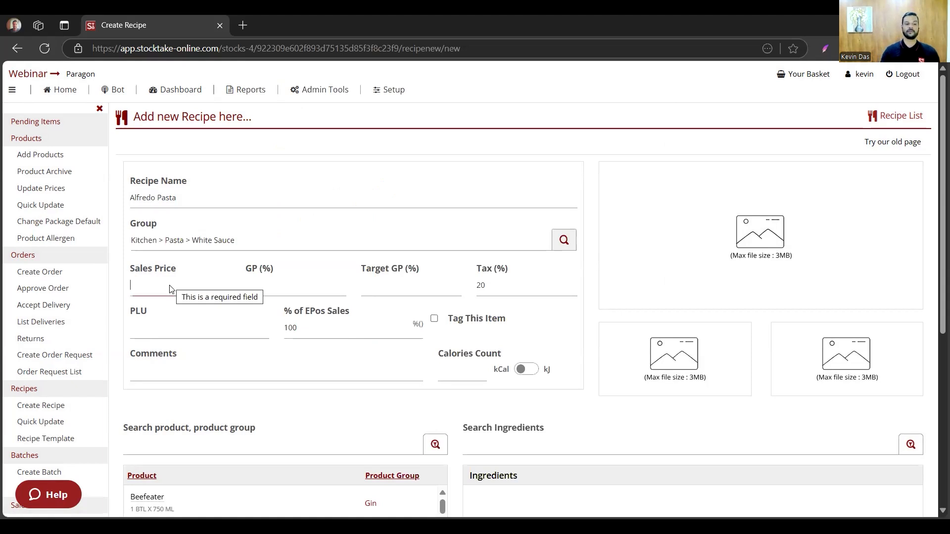
text(15)
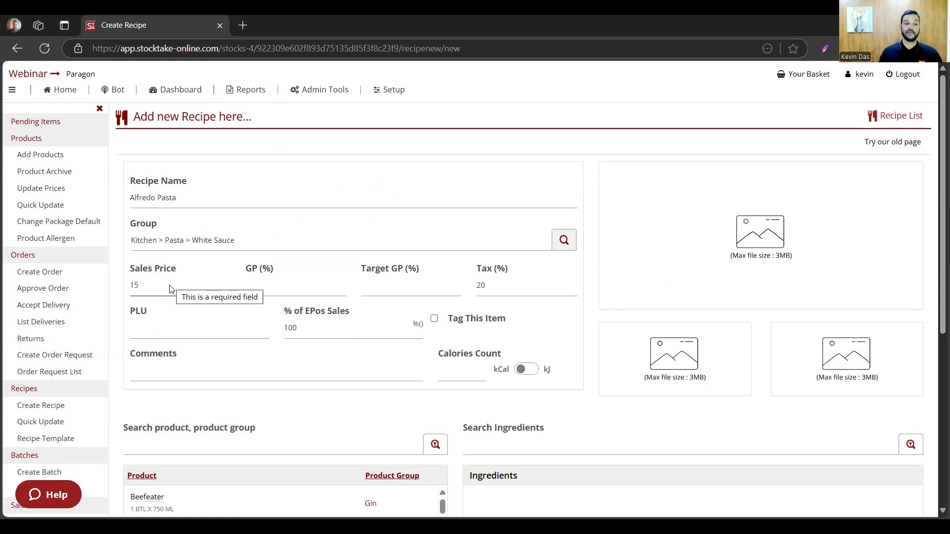
click(273, 285)
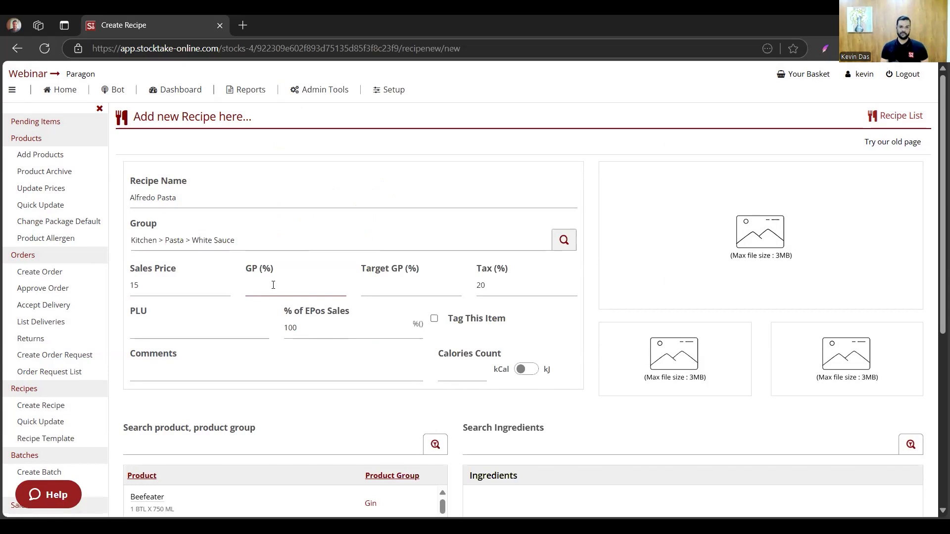
click(273, 285)
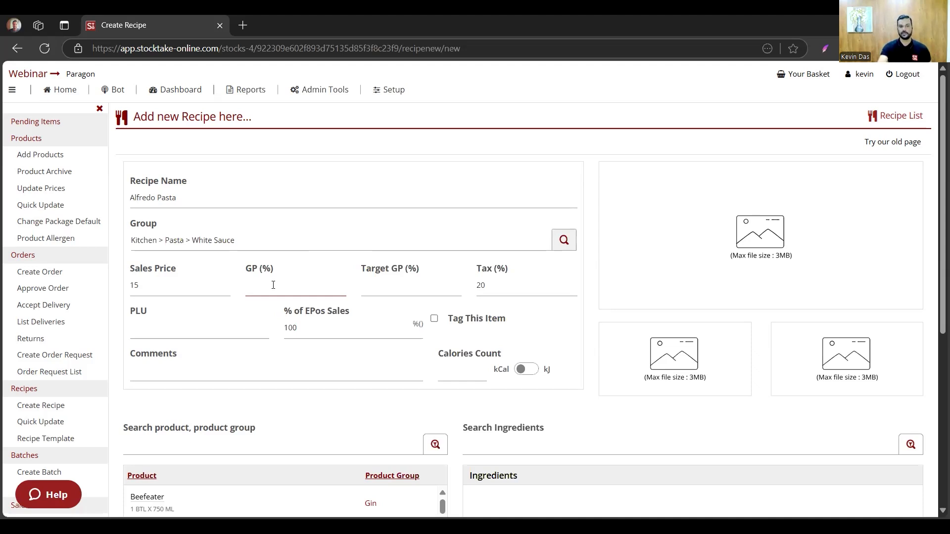
click(273, 284)
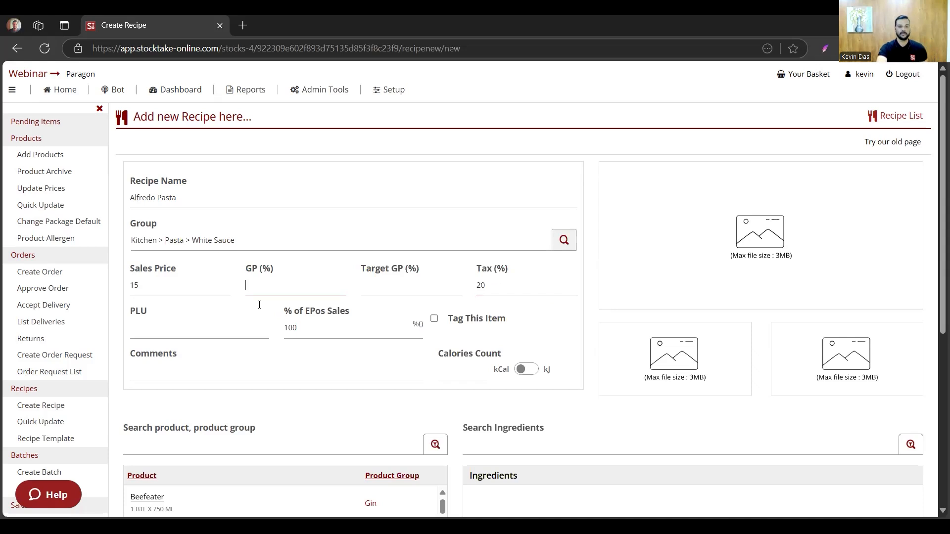
click(143, 322)
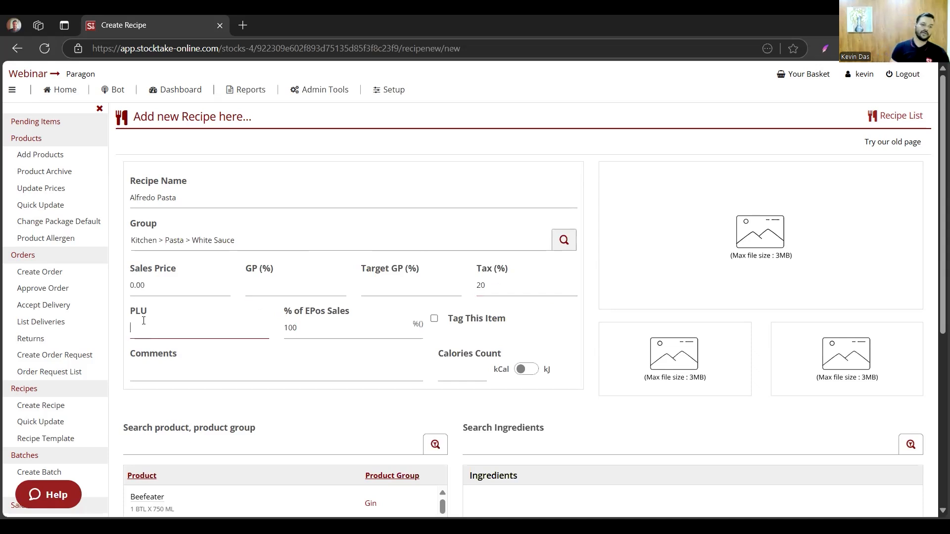
- Set the recipe's sales price to 15 and its PLU to 1001
click(133, 278)
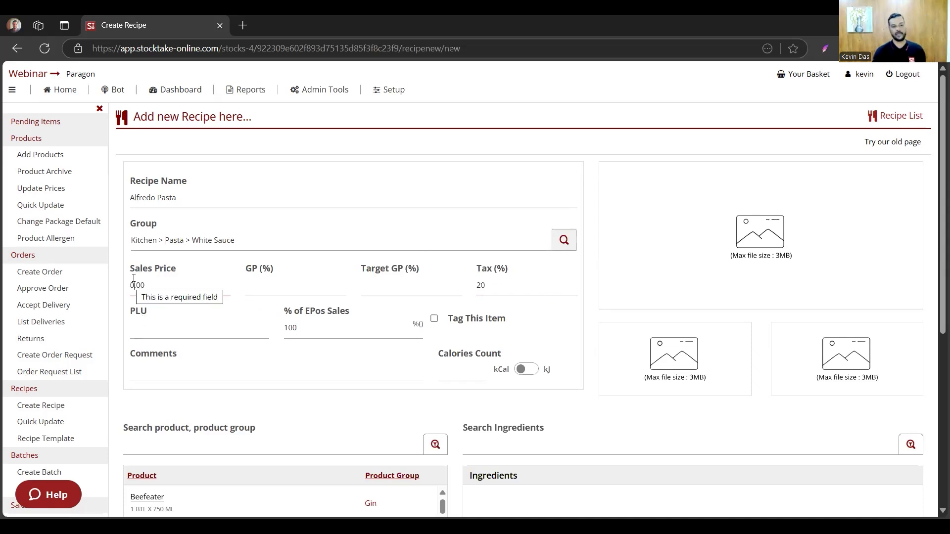
double_click(134, 279)
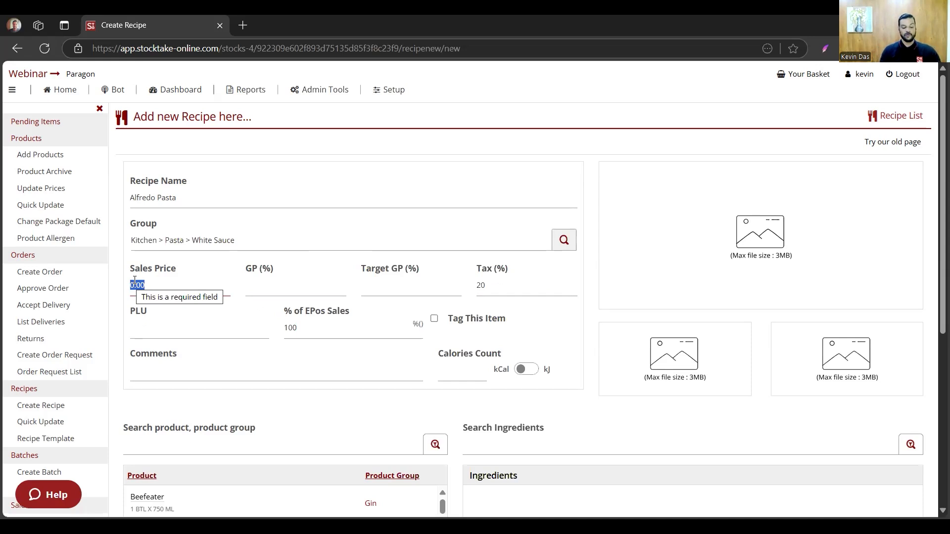
text(15)
click(153, 317)
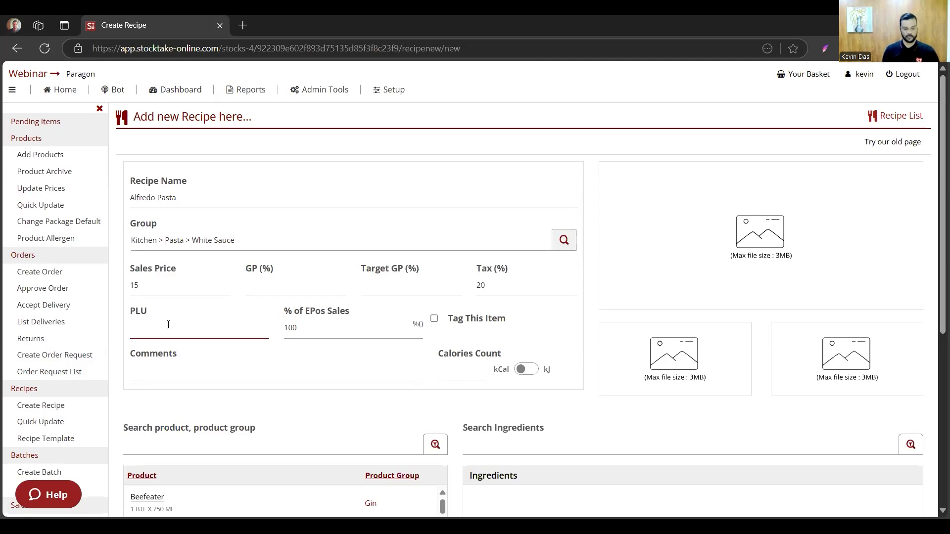
text(1000)
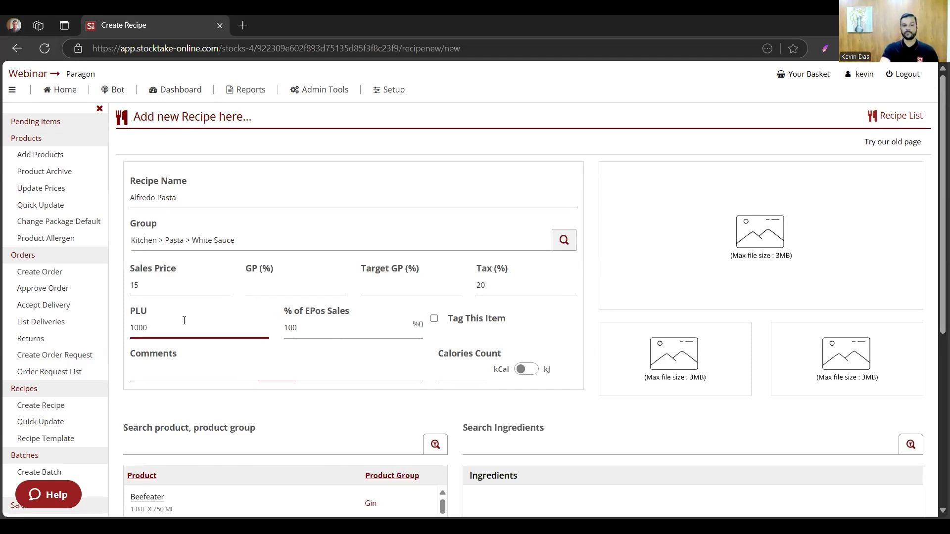
key(BackSpace)
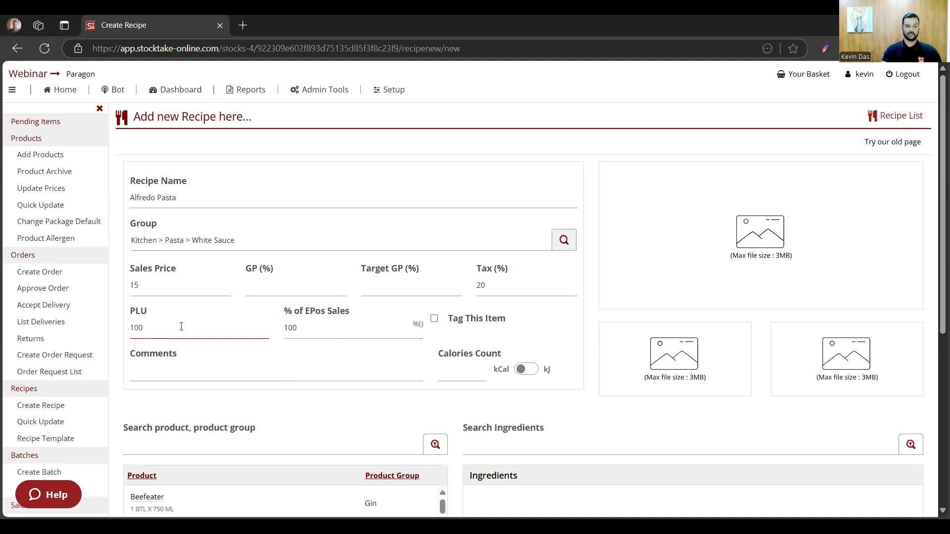
click(350, 346)
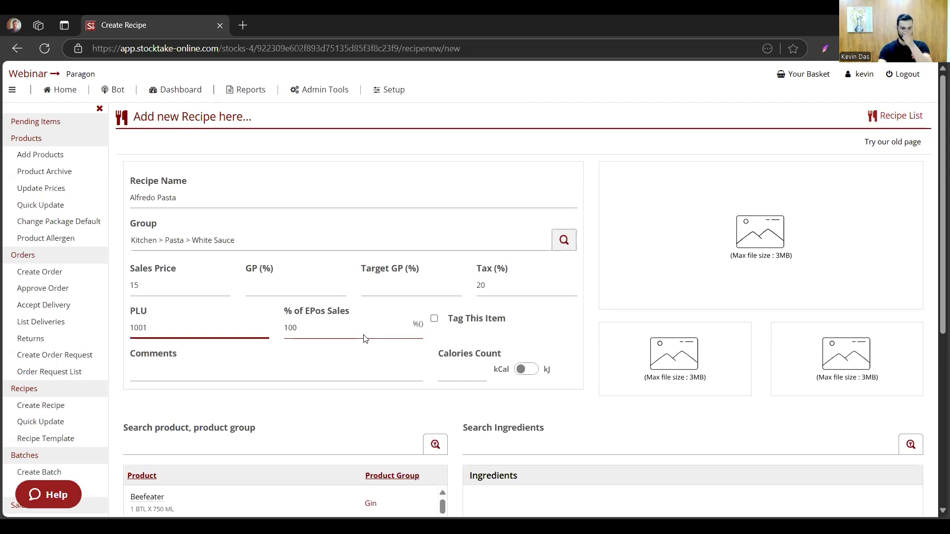
click(341, 371)
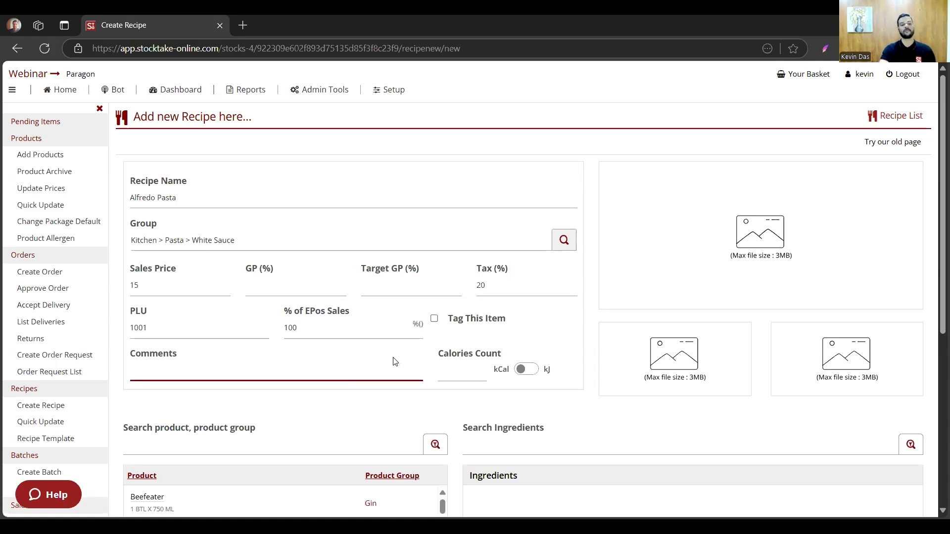
- Search the products for "pas" and add Penne Pasta and Spagethi Pasta as recipe ingredients
scroll(392, 360, down, 3)
click(235, 314)
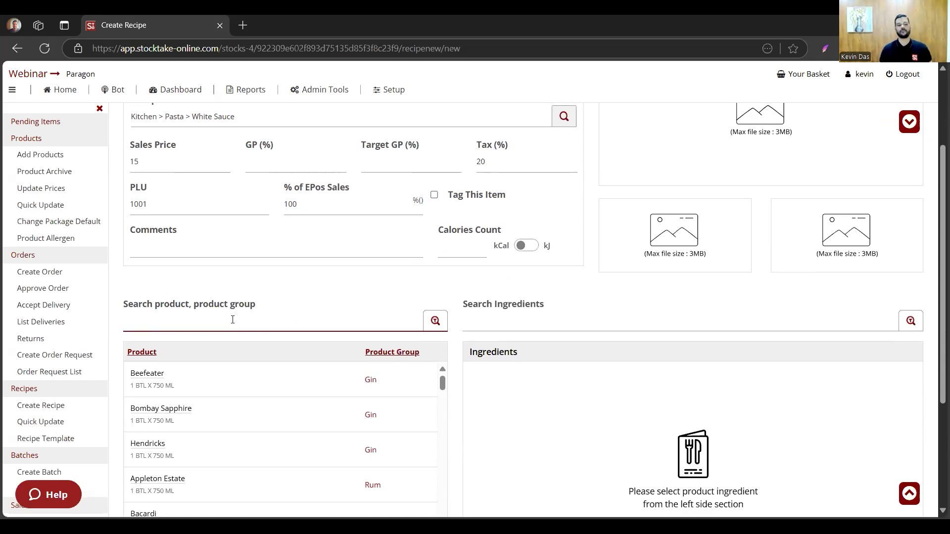
text(pa)
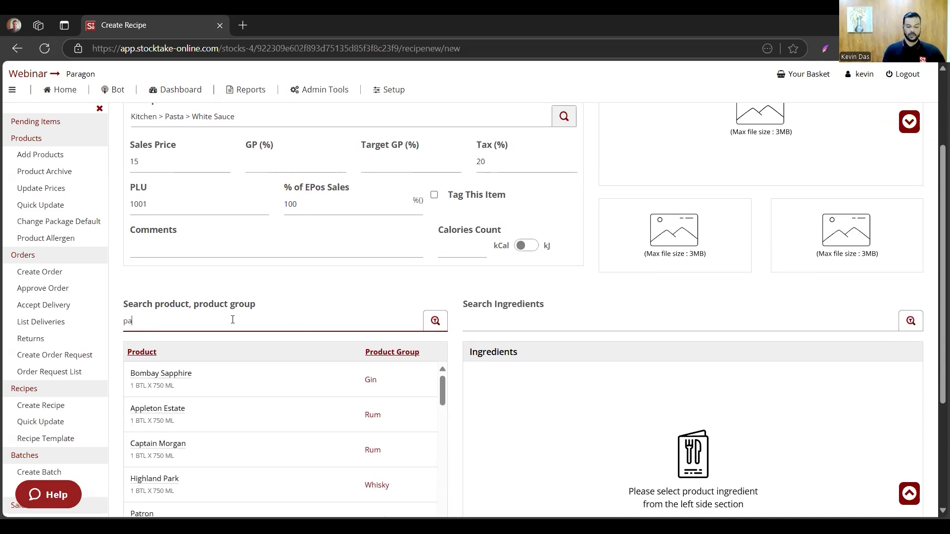
text(s)
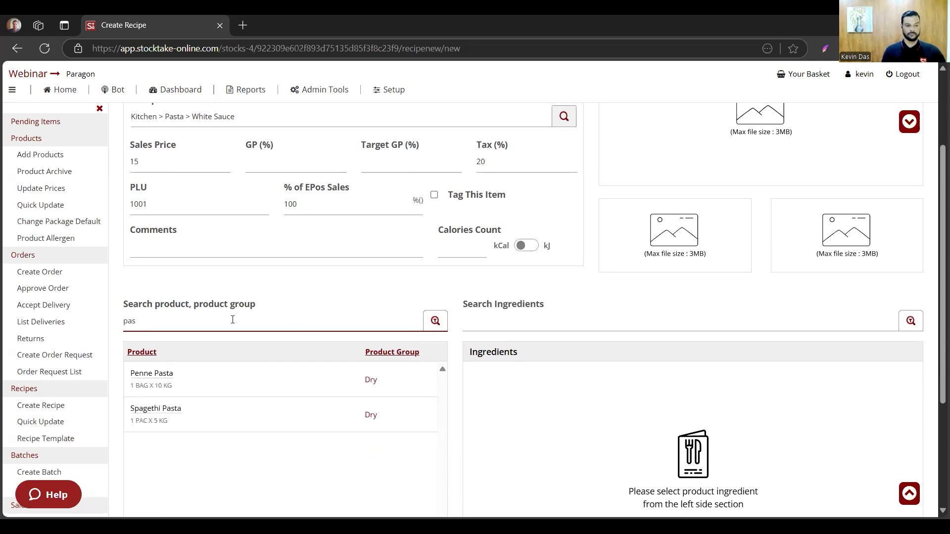
click(169, 376)
click(162, 328)
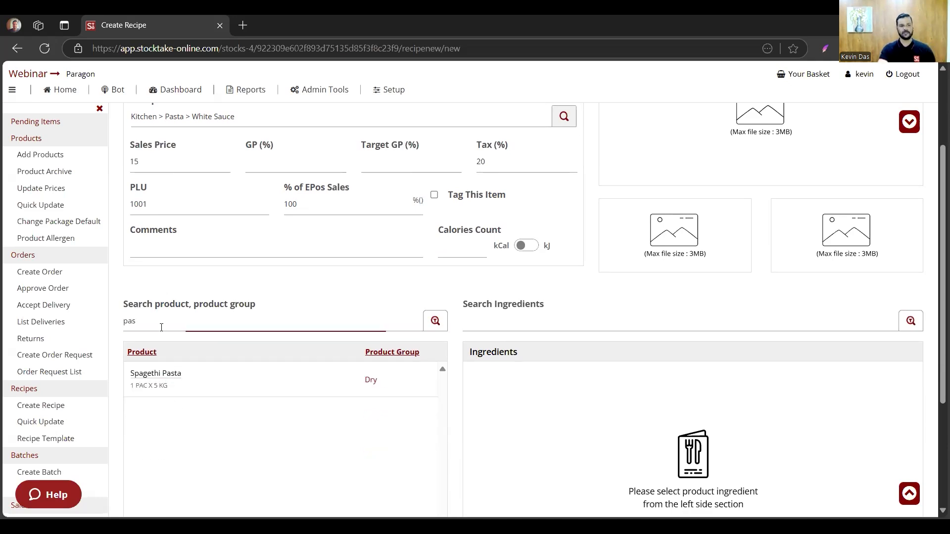
click(164, 374)
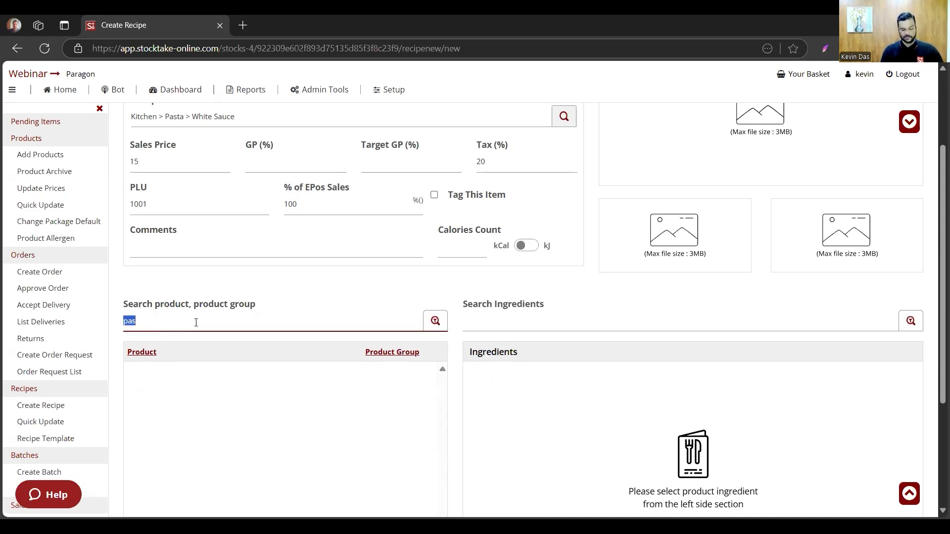
- Search the products for salt and add Salt as a recipe ingredient
text(sa)
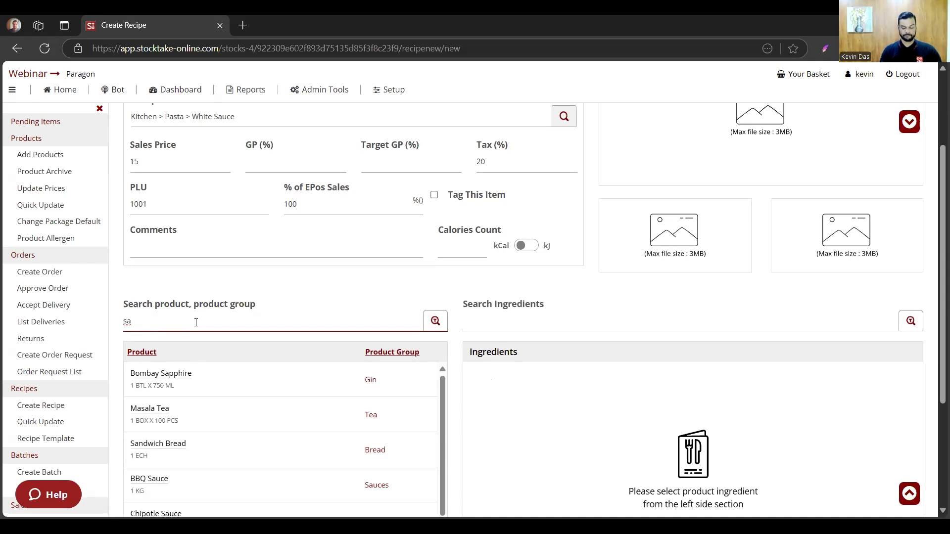
text(lt)
click(141, 376)
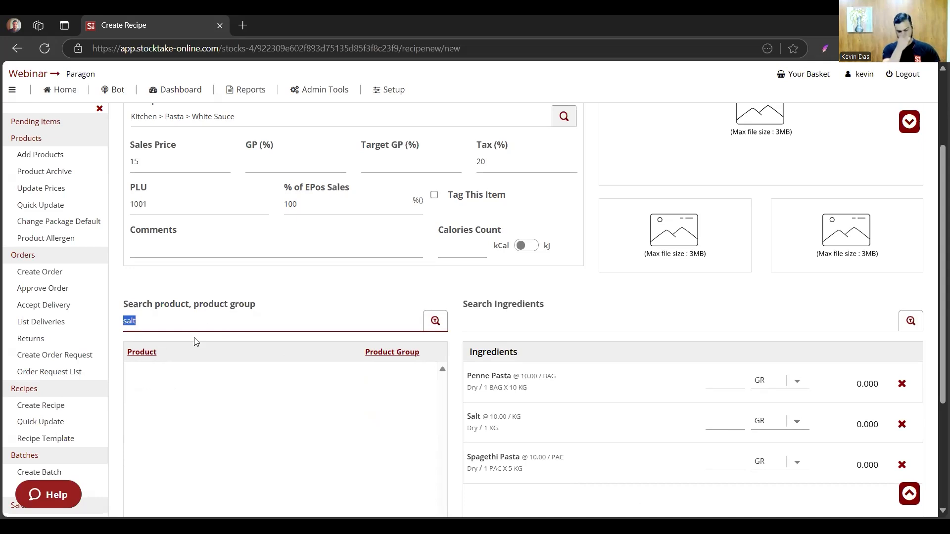
- Search the products for "crea", add Milk Full Cream as an ingredient and remove Penne Pasta from the recipe
text(crea)
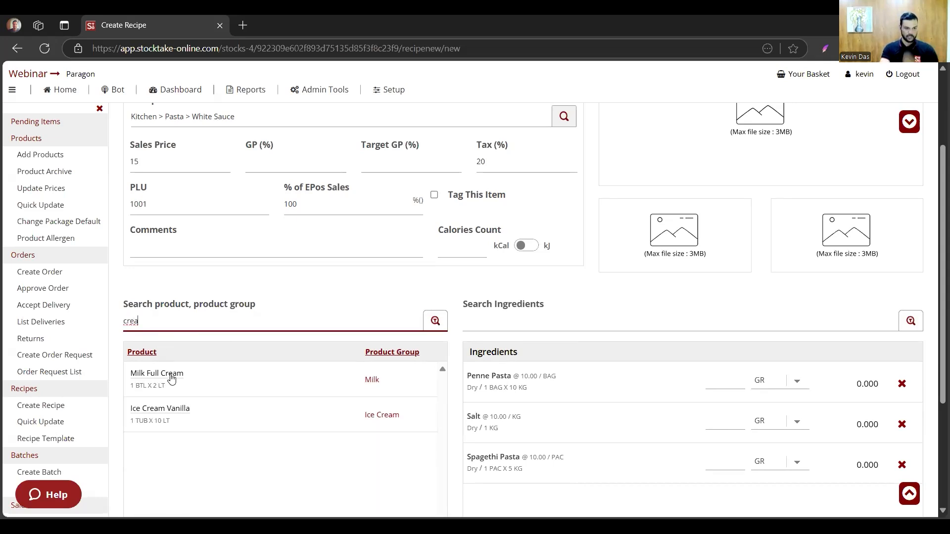
click(169, 384)
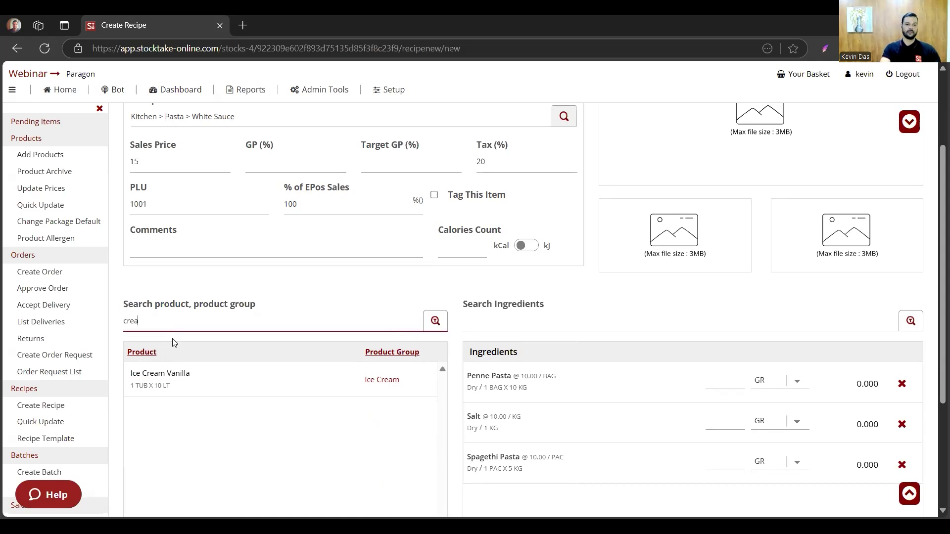
click(170, 322)
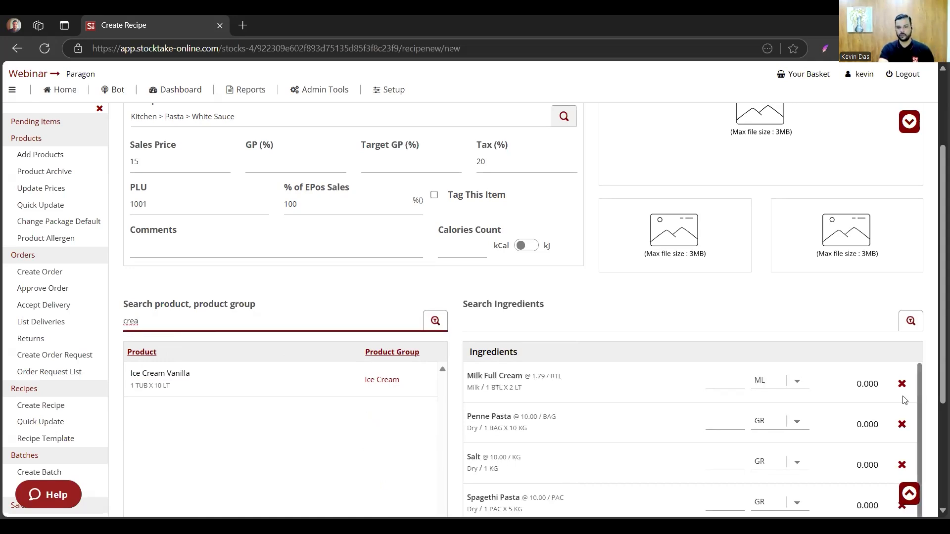
scroll(904, 401, down, 1)
click(901, 363)
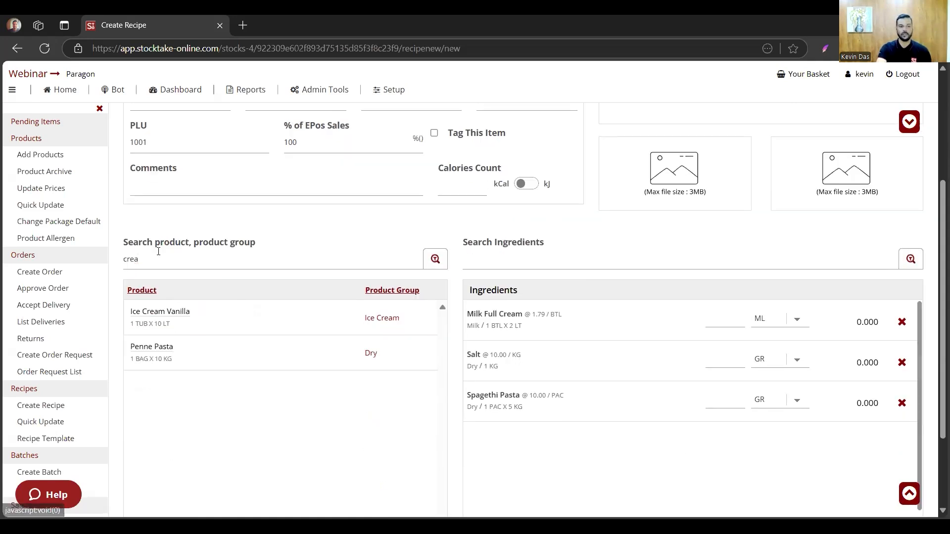
- Search the products for garlic and add Garlic as a recipe ingredient
double_click(159, 261)
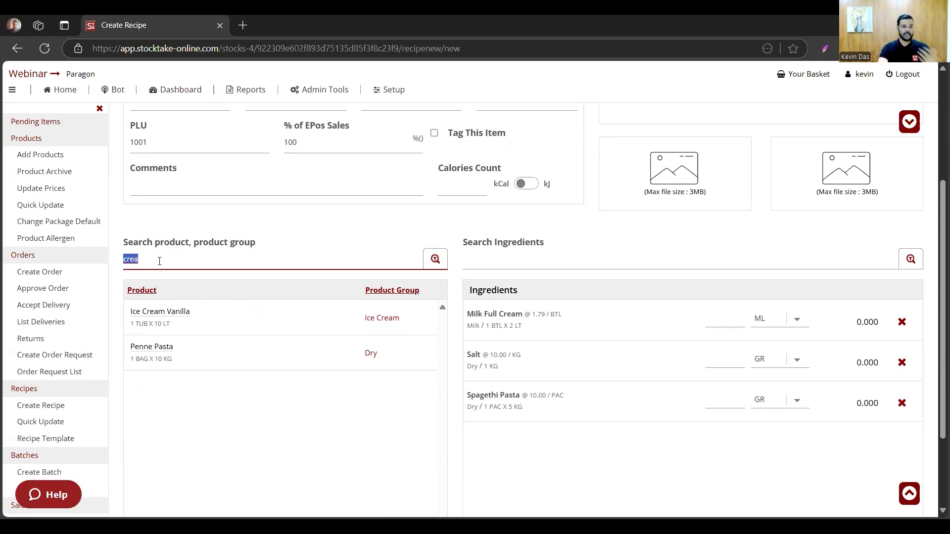
text(garlic)
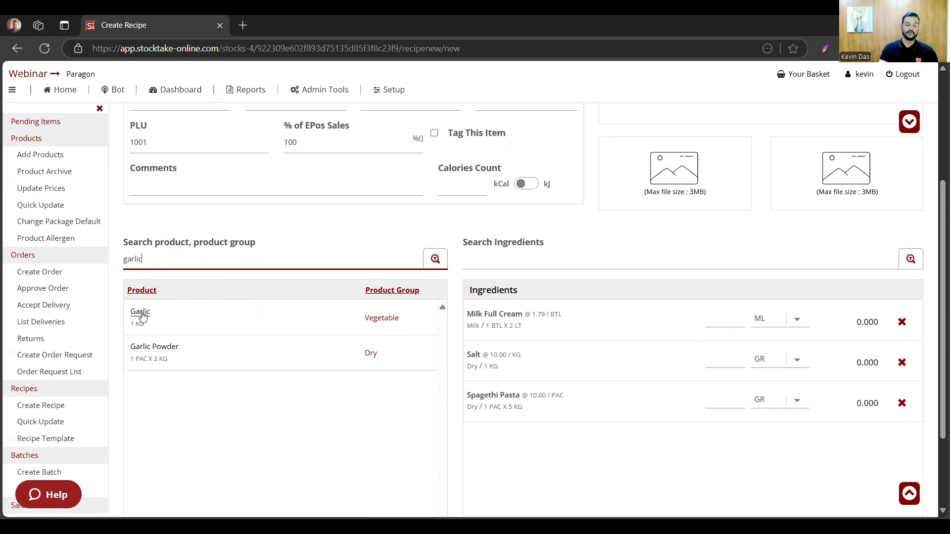
click(141, 313)
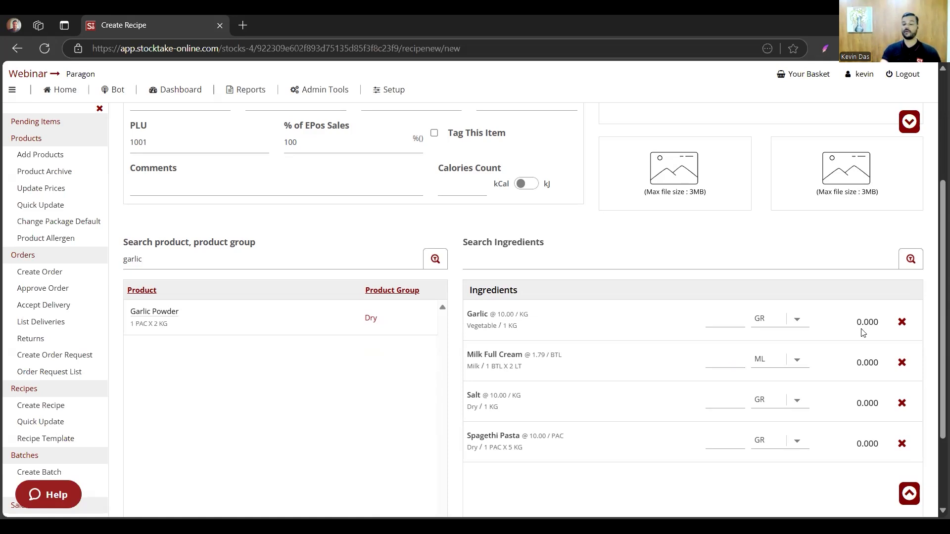
- Set the ingredient quantities to 5 GR Garlic, 25 ML Milk Full Cream, 2 GR Salt and 100 GR Spagethi Pasta
click(725, 326)
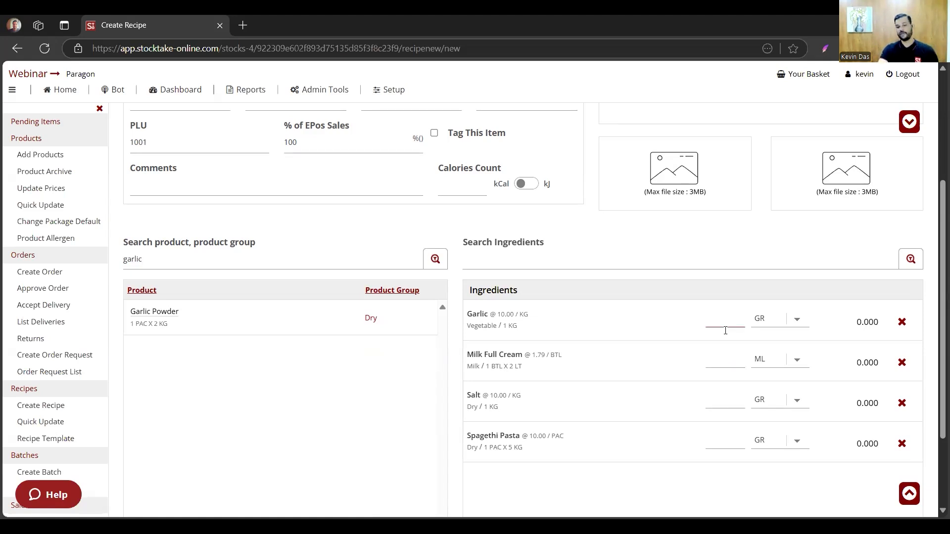
click(725, 330)
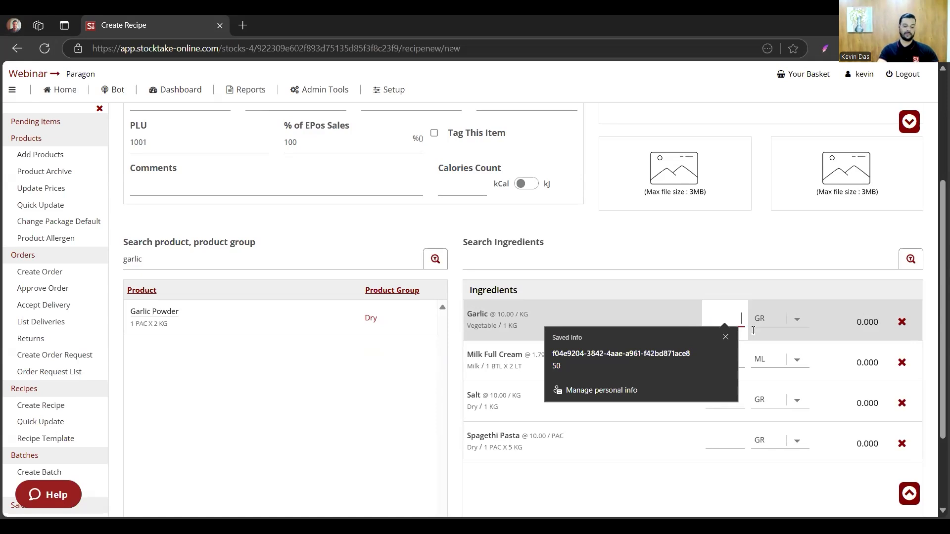
text(5)
click(718, 355)
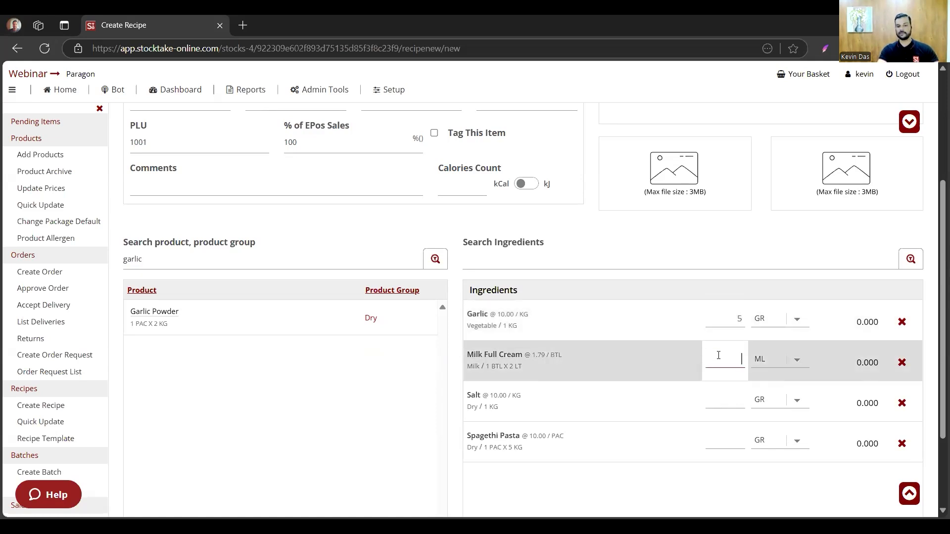
text(25)
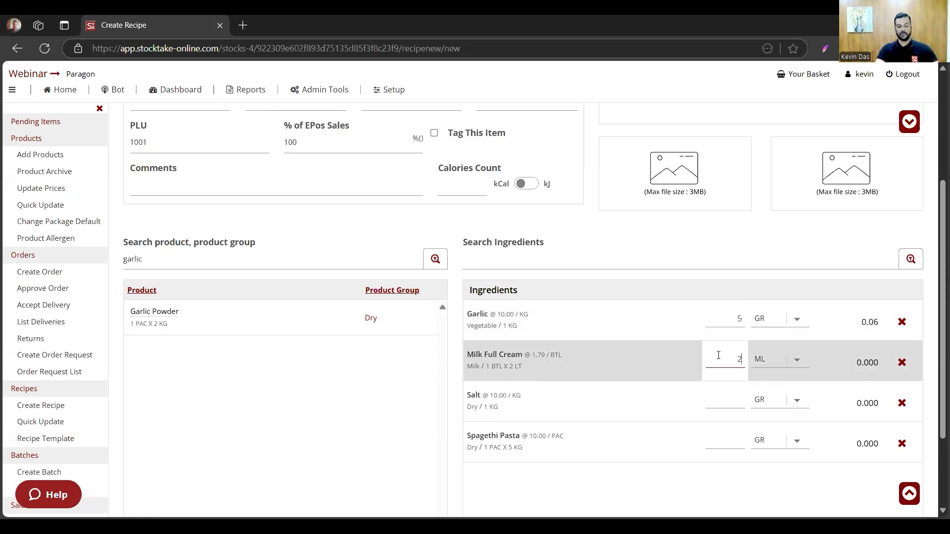
click(724, 397)
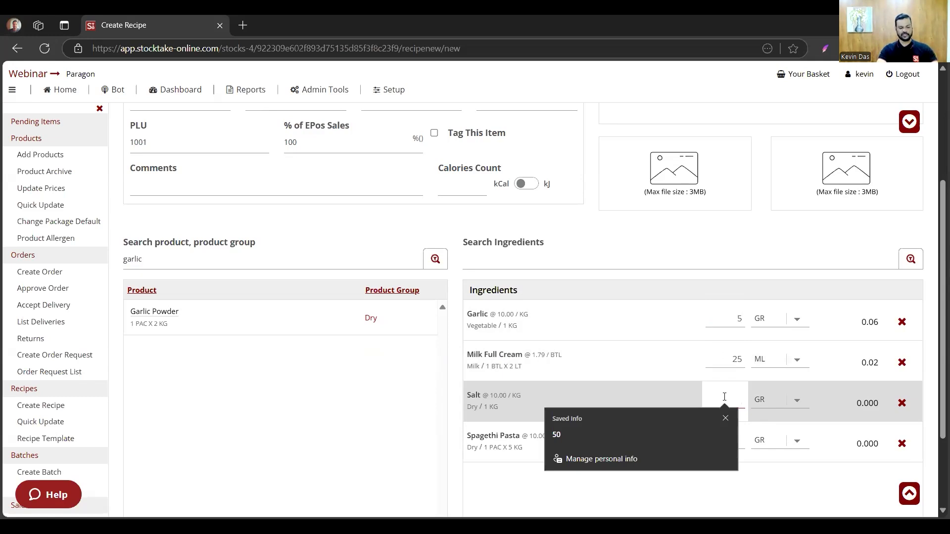
text(2)
click(737, 436)
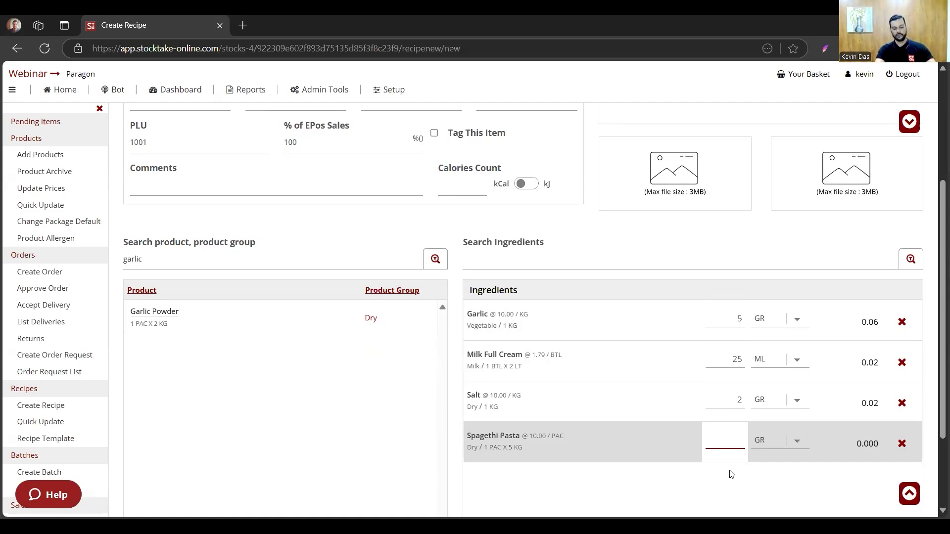
text(100)
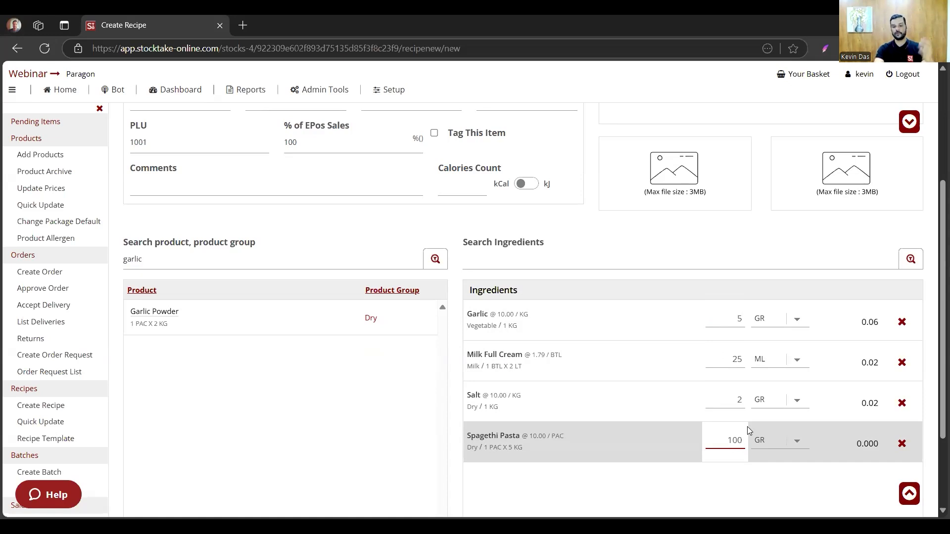
- Check the recipe's cost total and save the new recipe
scroll(747, 430, down, 2)
scroll(748, 434, down, 1)
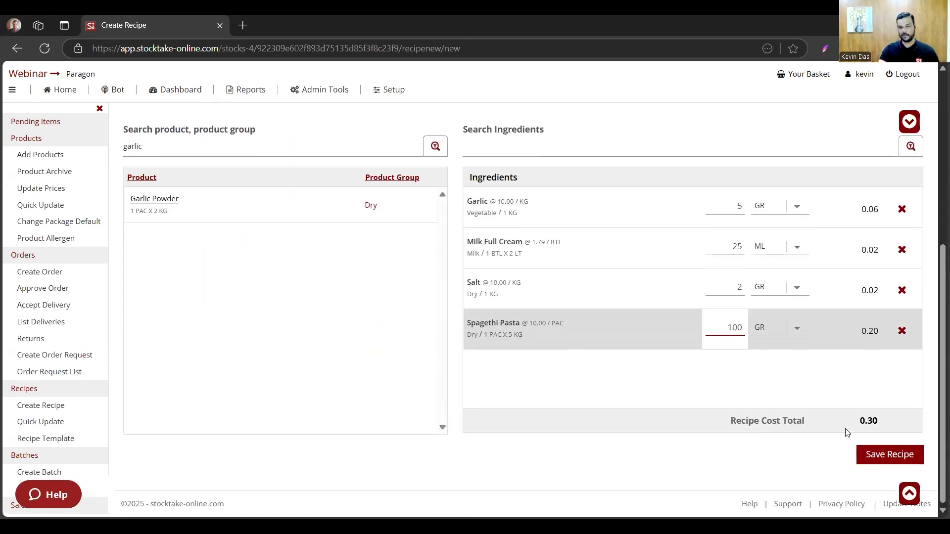
click(877, 460)
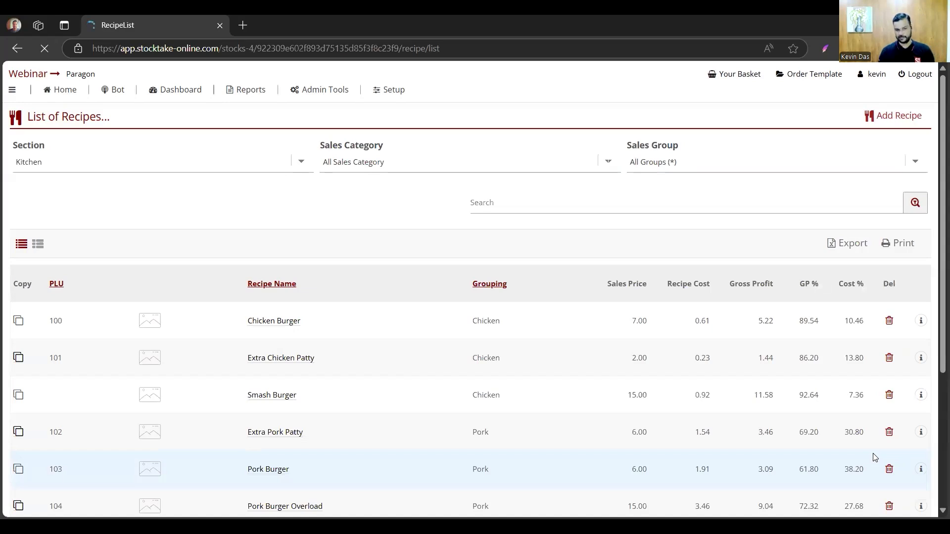
- Filter the recipe list to the Pasta sales category and open Alfredo Pasta to review its details and ingredients
scroll(575, 318, down, 2)
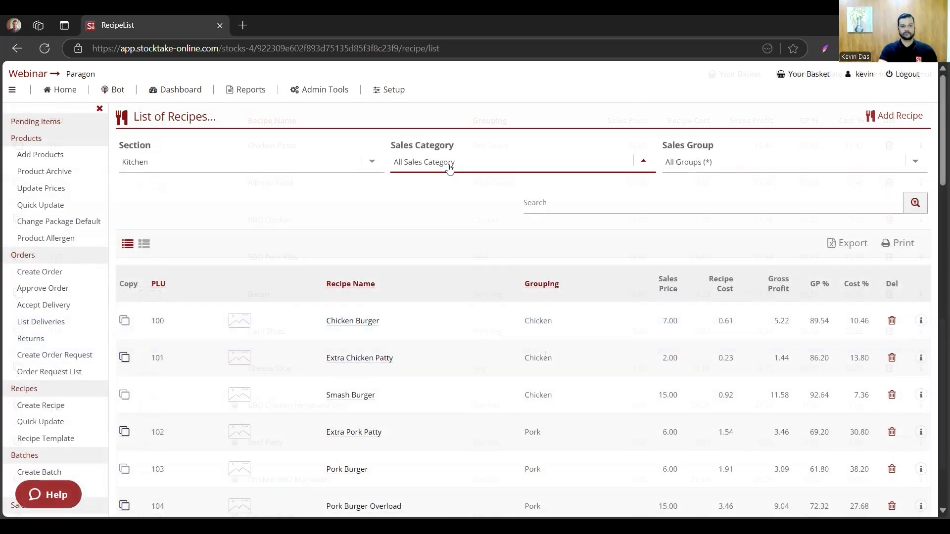
click(449, 169)
click(492, 227)
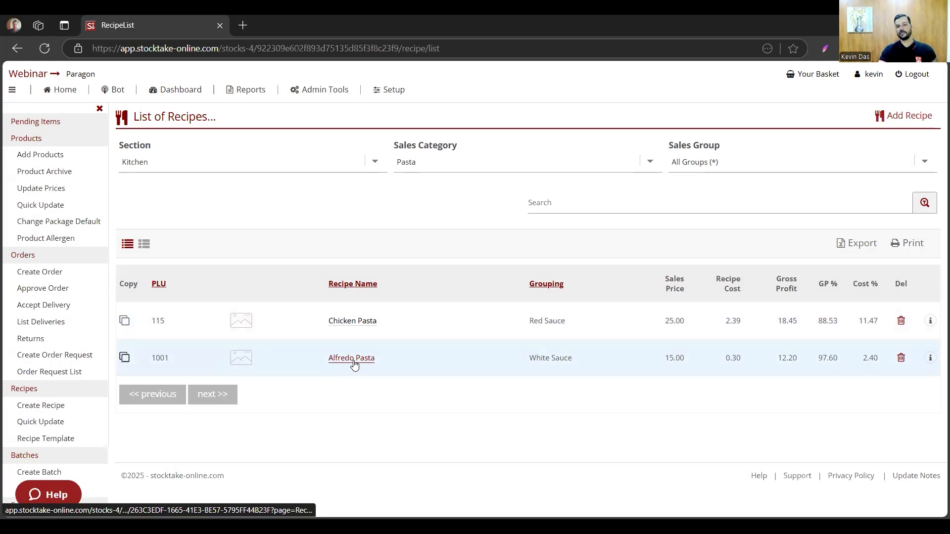
click(354, 365)
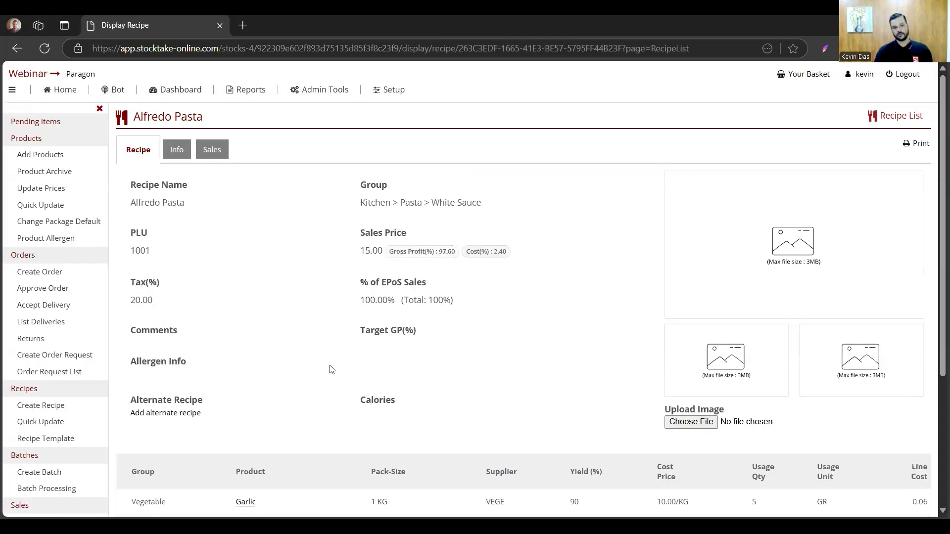
scroll(333, 354, down, 3)
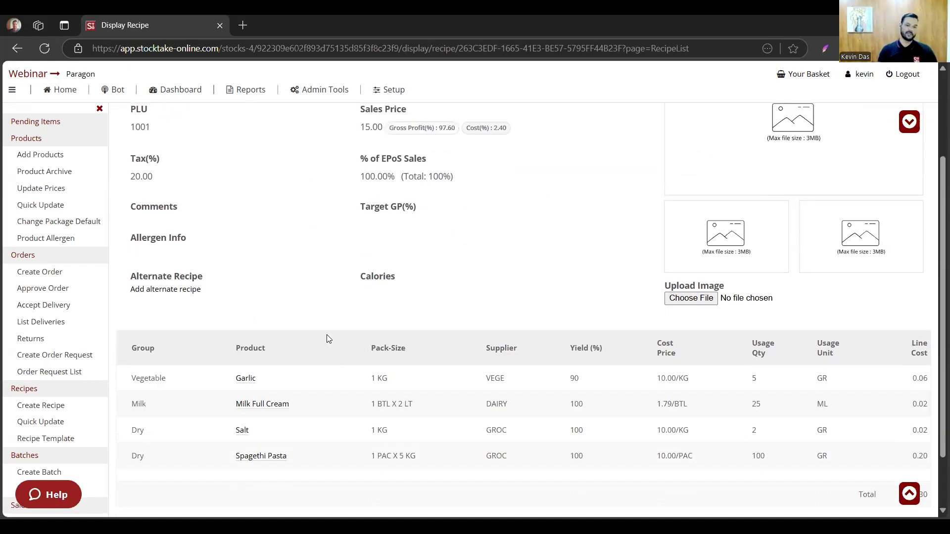
scroll(328, 338, down, 2)
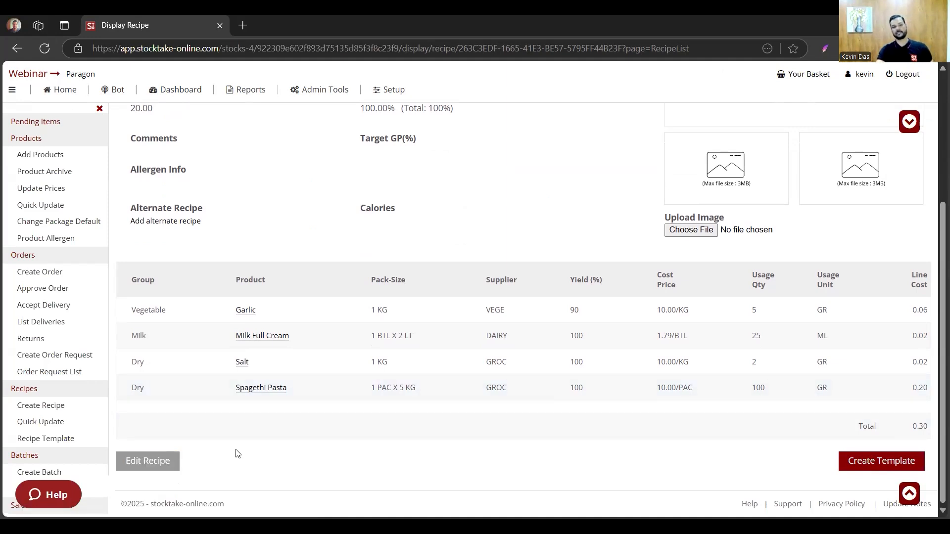
- Open the Alfredo Pasta recipe for editing, review its ingredient quantities and save it
click(126, 461)
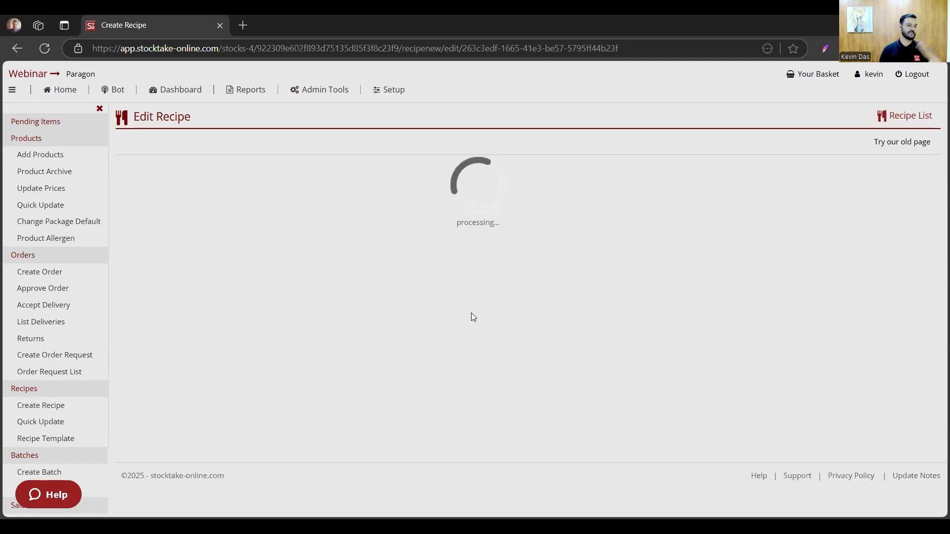
scroll(472, 316, down, 6)
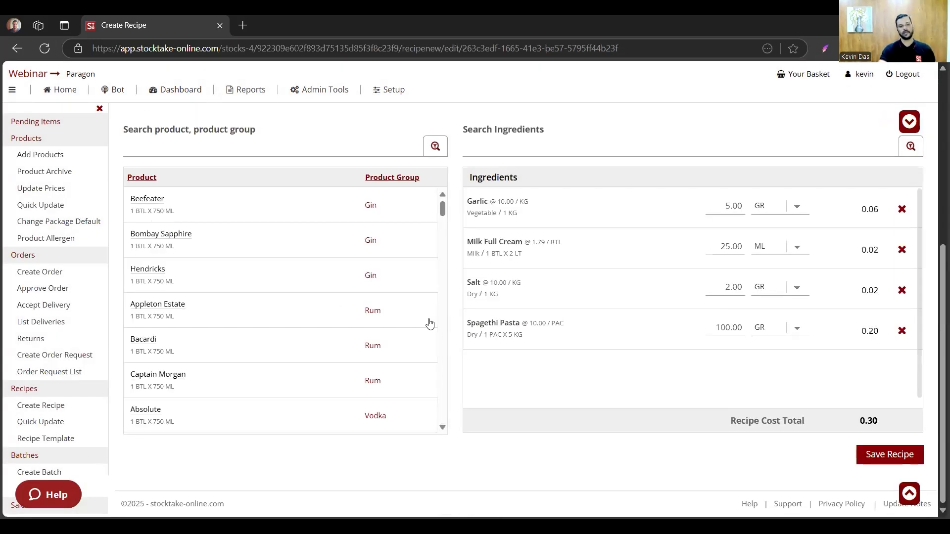
click(885, 456)
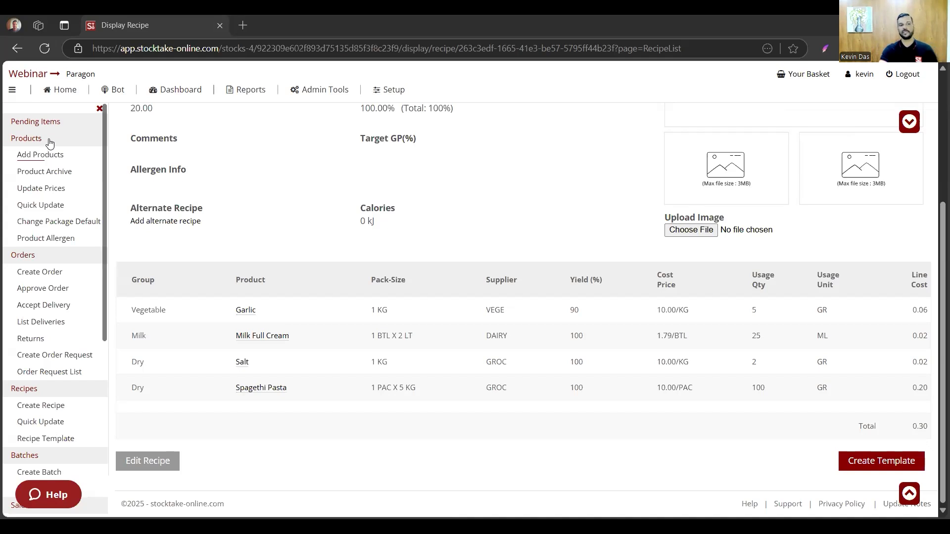
- Open the product list and show all product categories of the Kitchen section
click(47, 171)
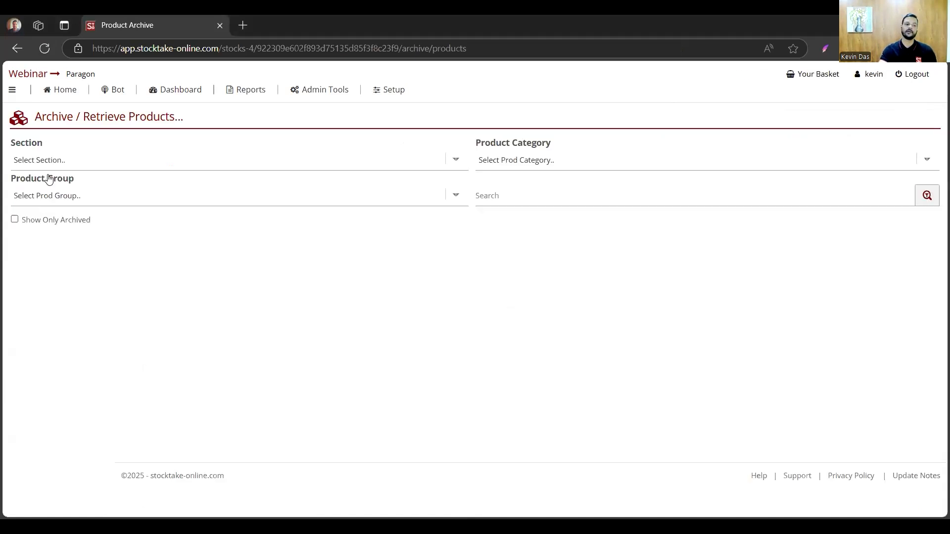
click(194, 165)
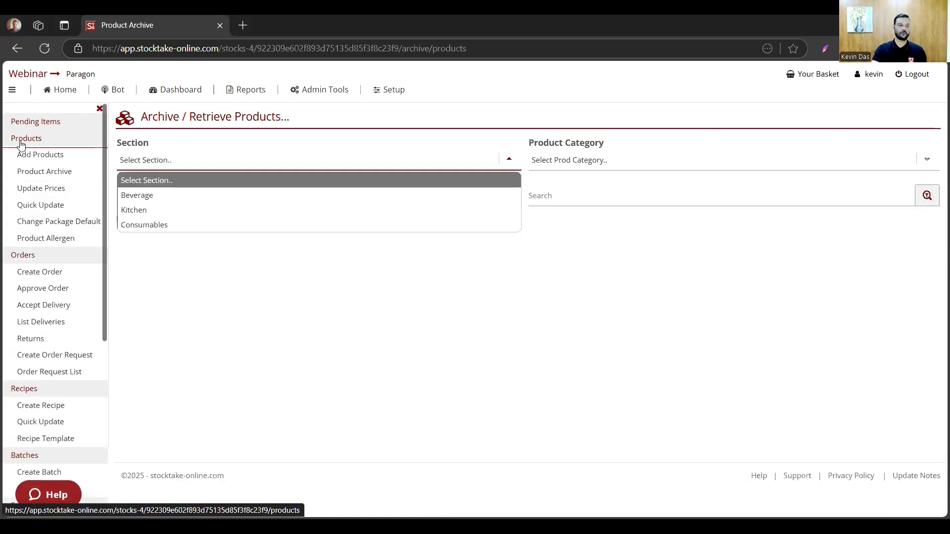
click(20, 144)
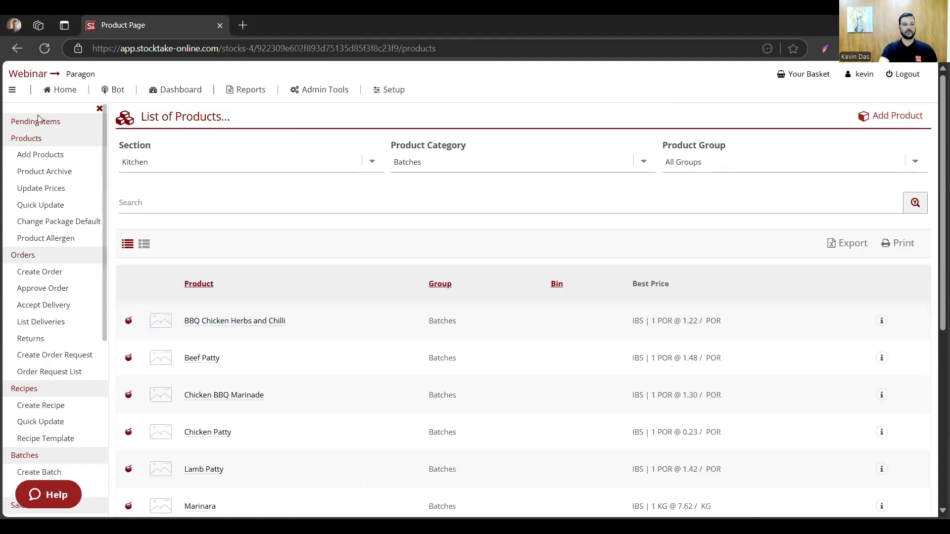
click(495, 164)
click(524, 178)
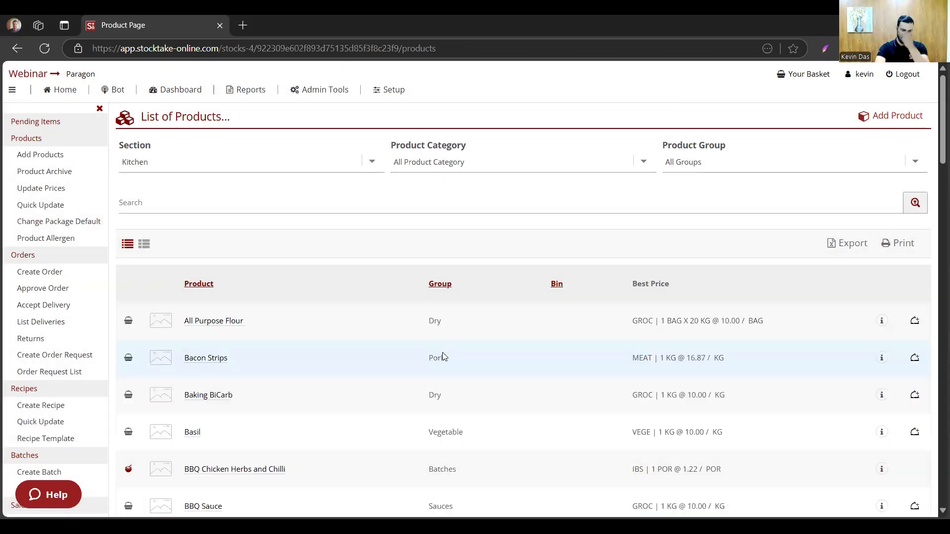
- Find Beef Patty in the product list and open it to review the ingredients of its batch recipe
scroll(443, 352, down, 3)
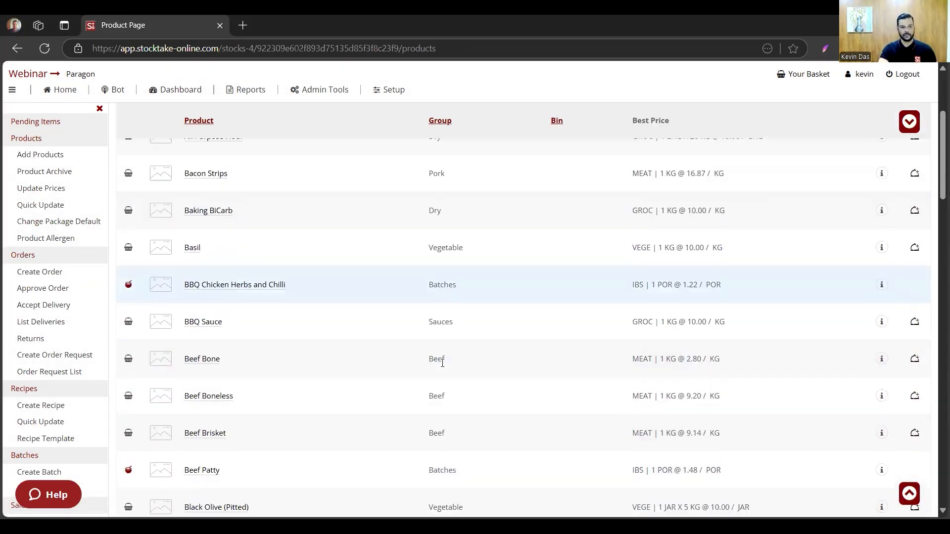
scroll(442, 363, down, 5)
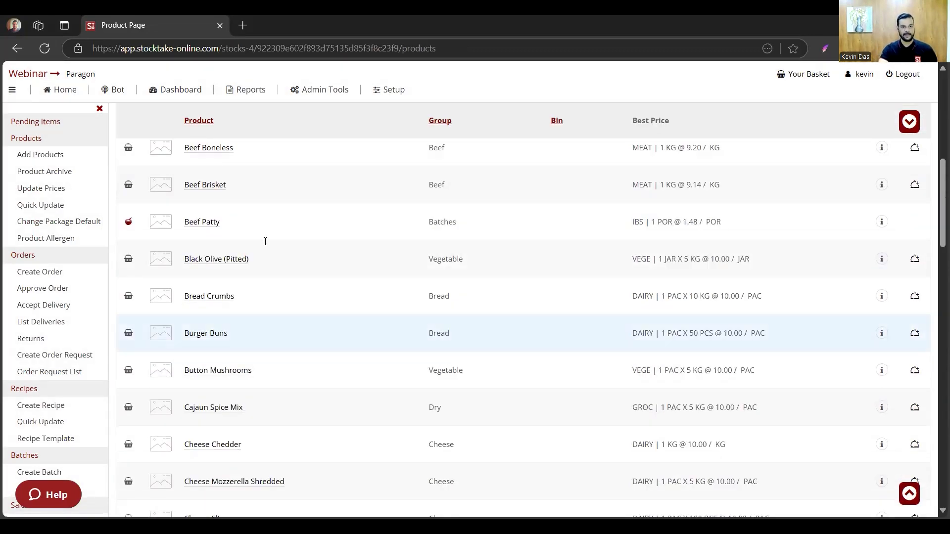
click(200, 223)
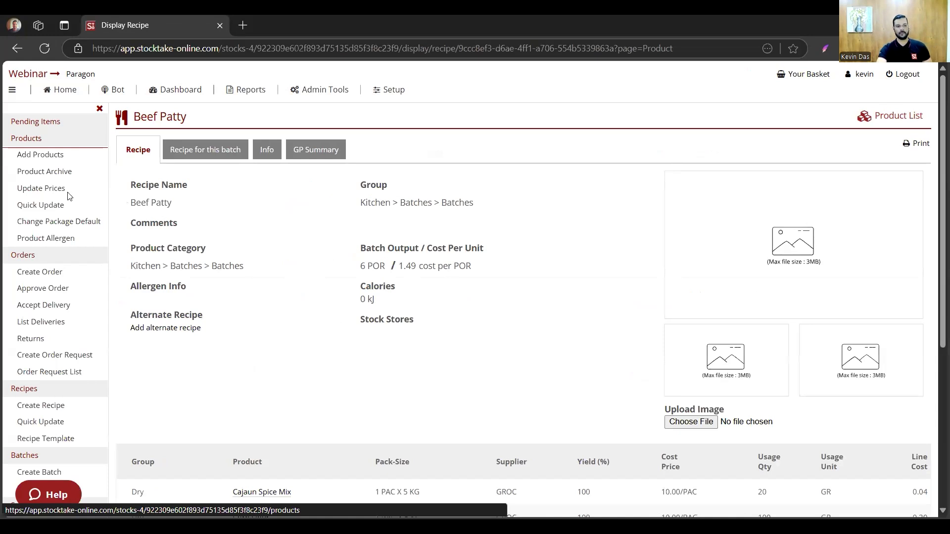
scroll(37, 138, down, 3)
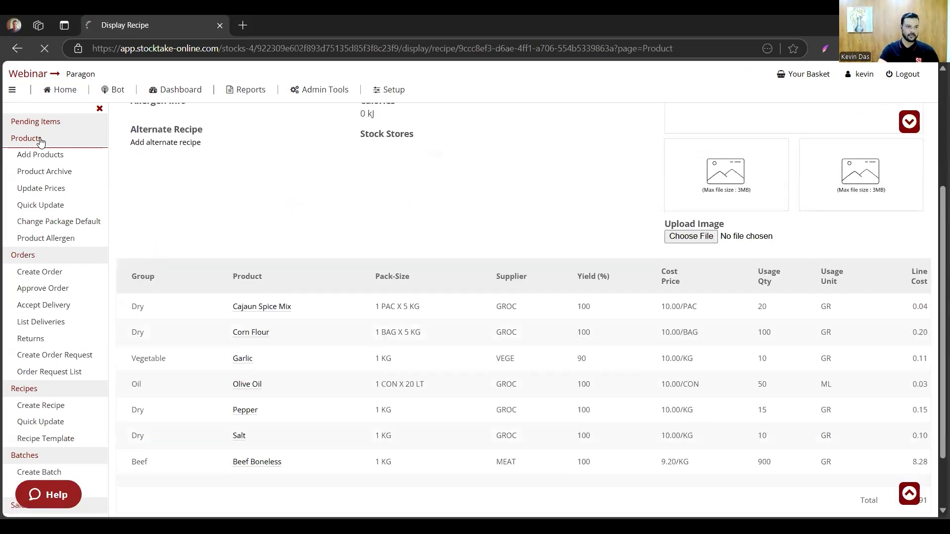
- Return to the Kitchen product list and look through its regular and batch products
click(47, 153)
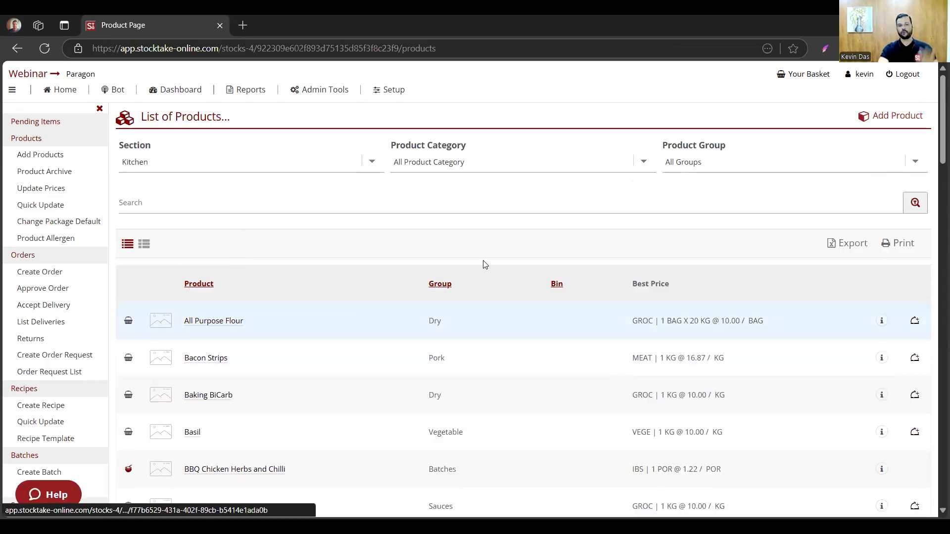
scroll(284, 340, down, 1)
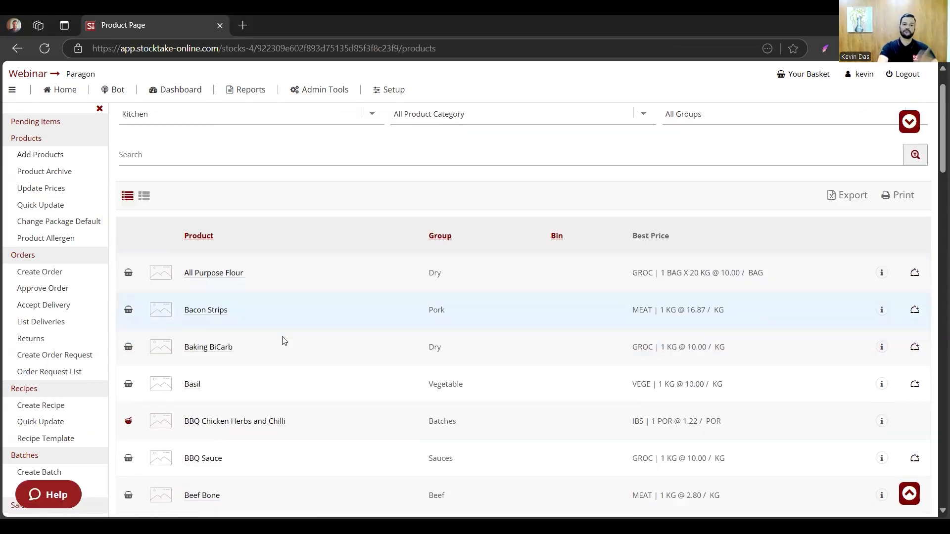
scroll(277, 339, down, 1)
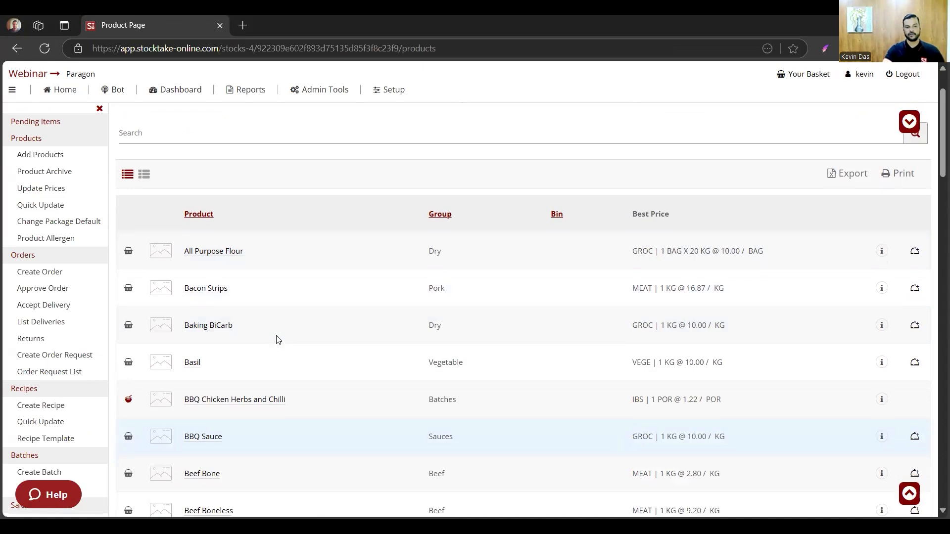
- Open Beef Boneless in the Kitchen product list and check whether its 1 KG package can be archived
scroll(329, 361, down, 2)
scroll(329, 361, down, 2)
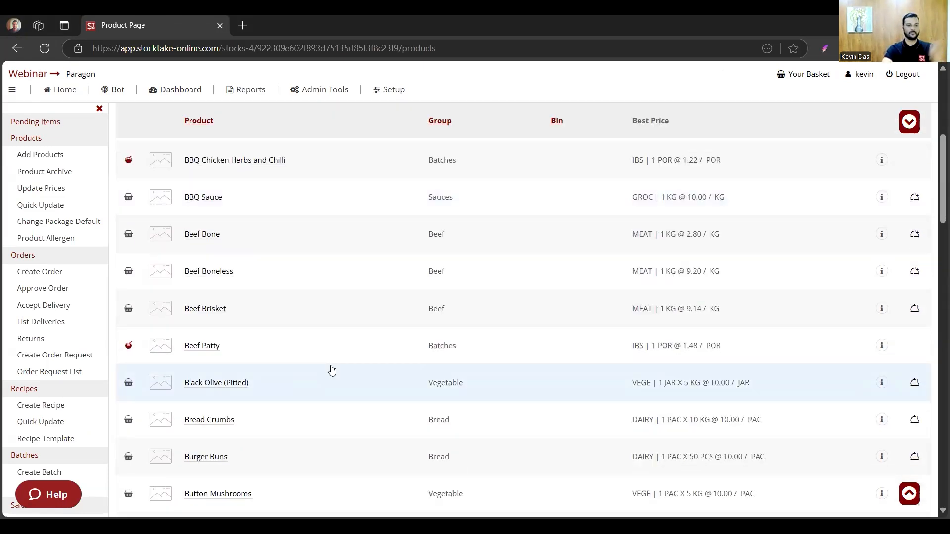
click(228, 274)
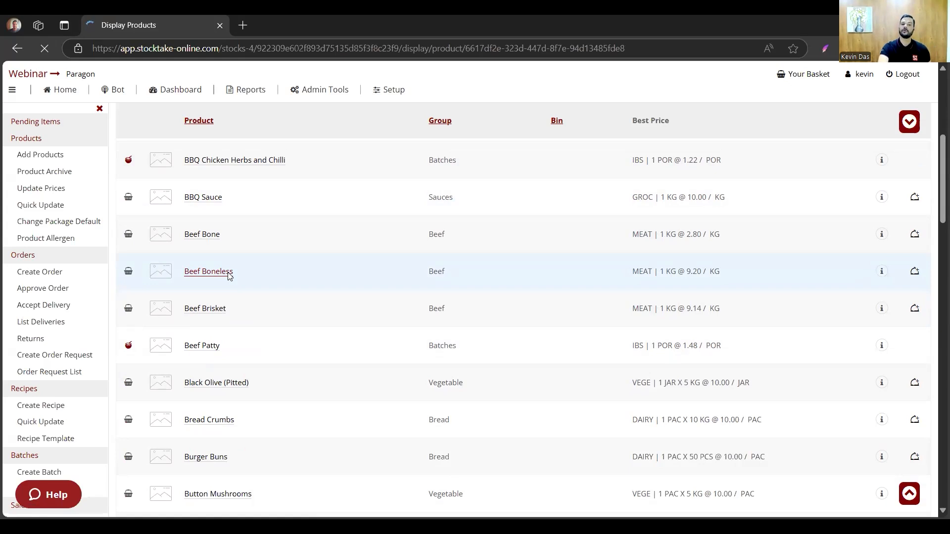
scroll(302, 250, down, 2)
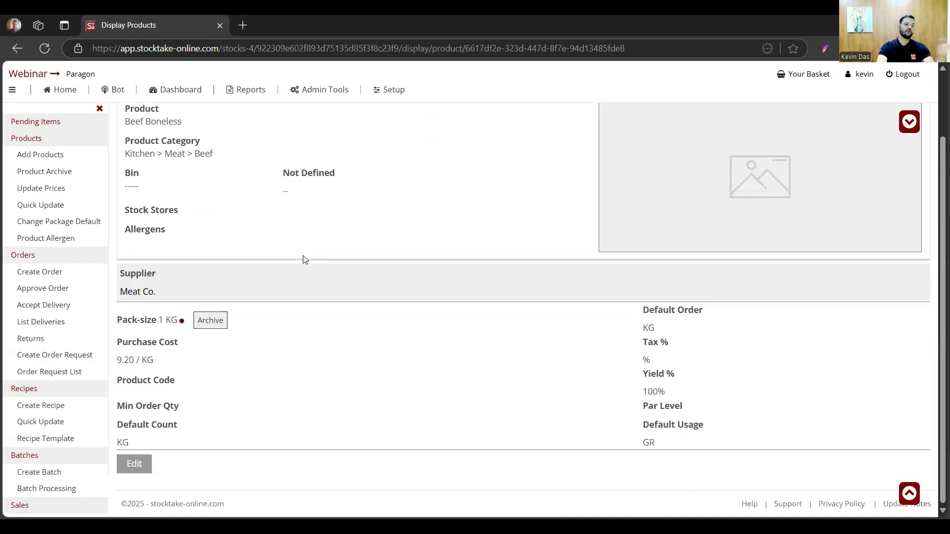
click(216, 326)
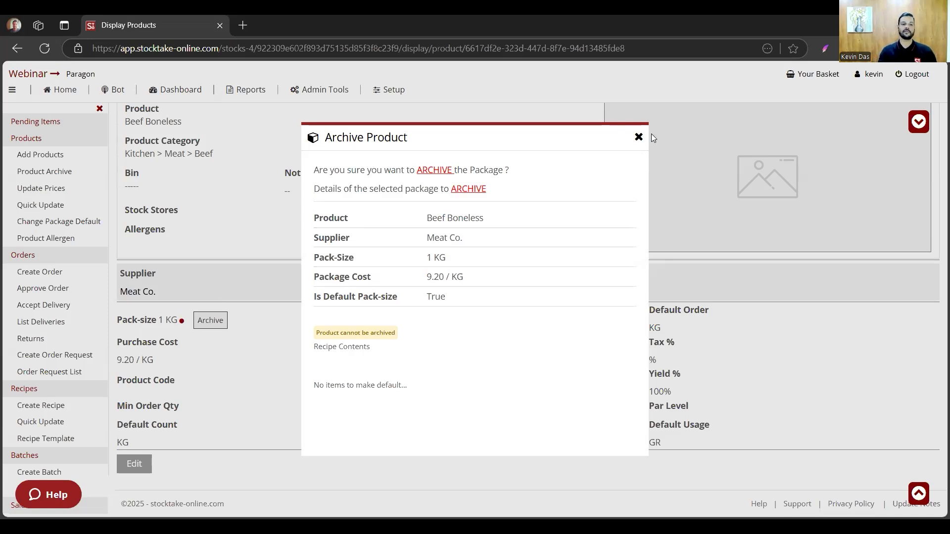
click(638, 137)
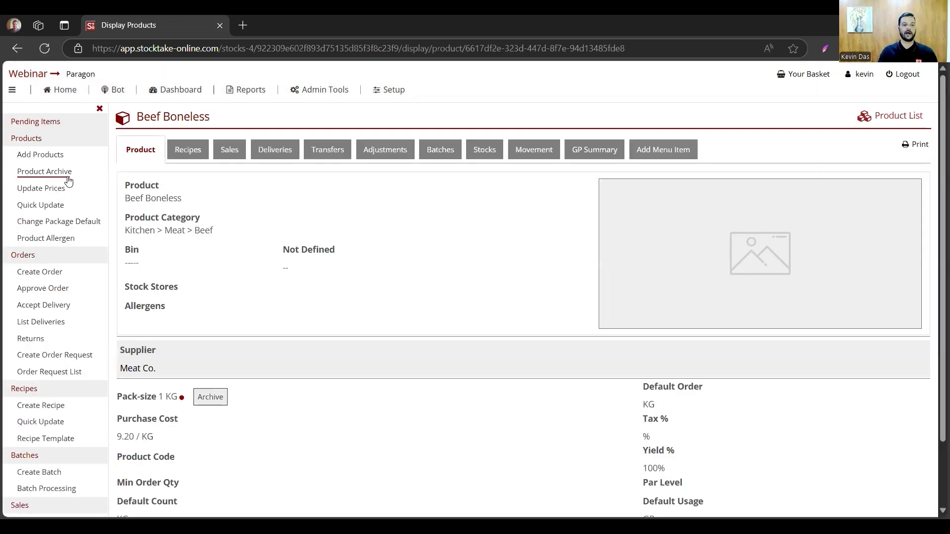
- Return to the product list, open Bacon Strips and check whether its 1 KG package can be archived
click(36, 140)
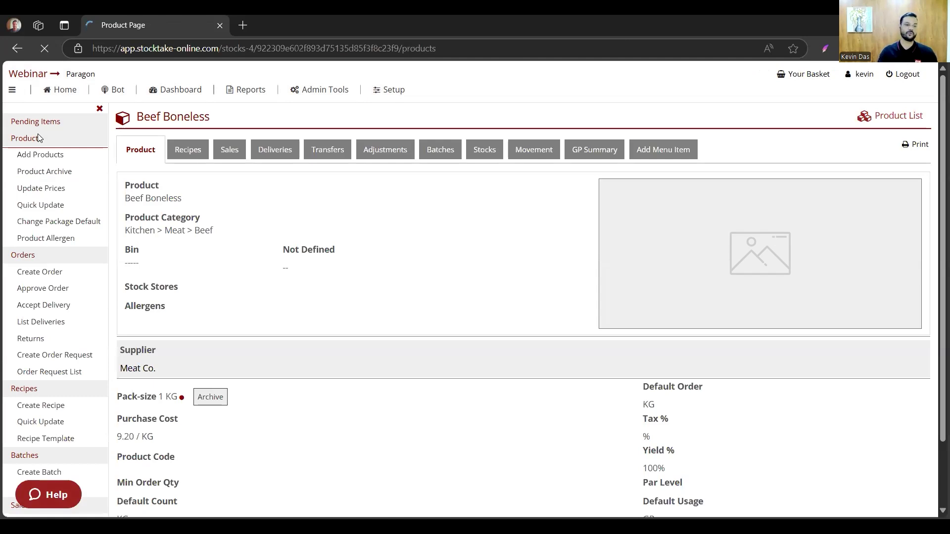
scroll(415, 335, down, 3)
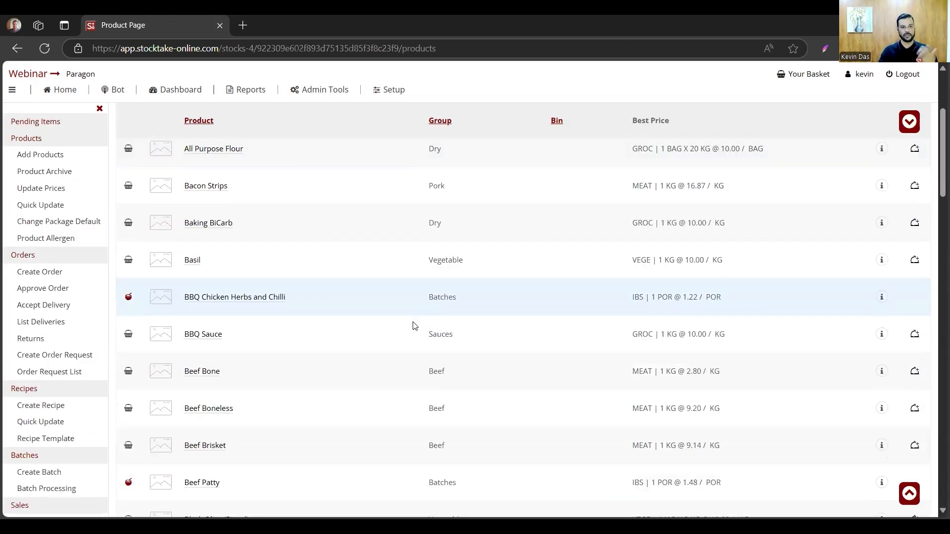
scroll(413, 325, up, 3)
click(221, 359)
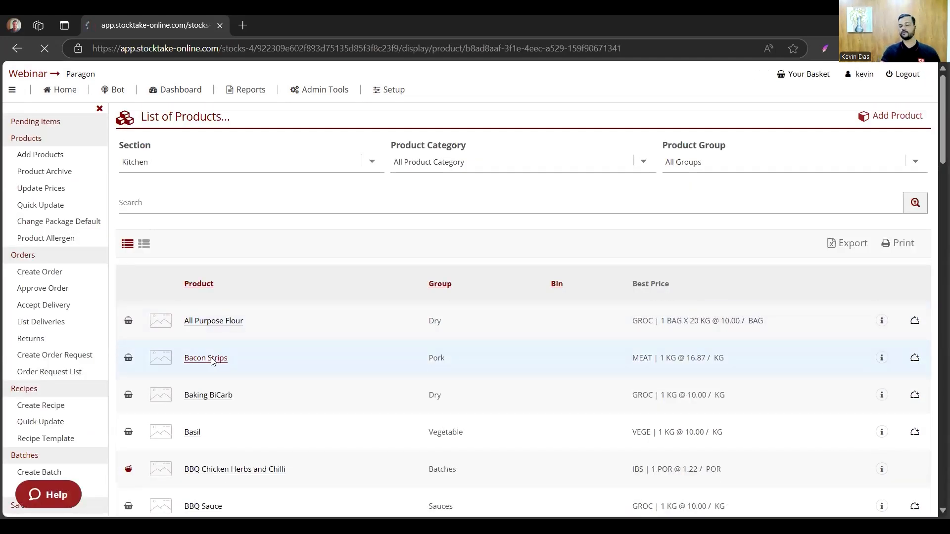
scroll(297, 340, down, 3)
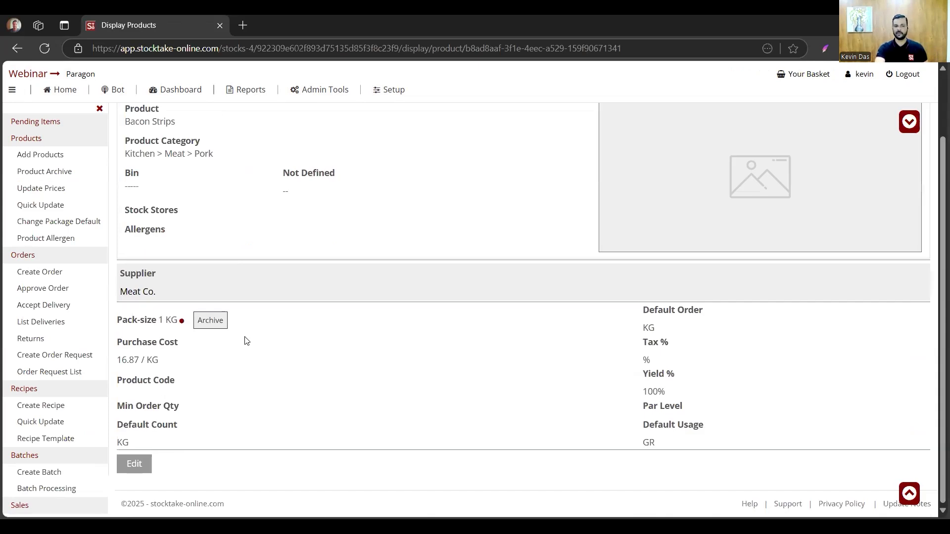
click(211, 322)
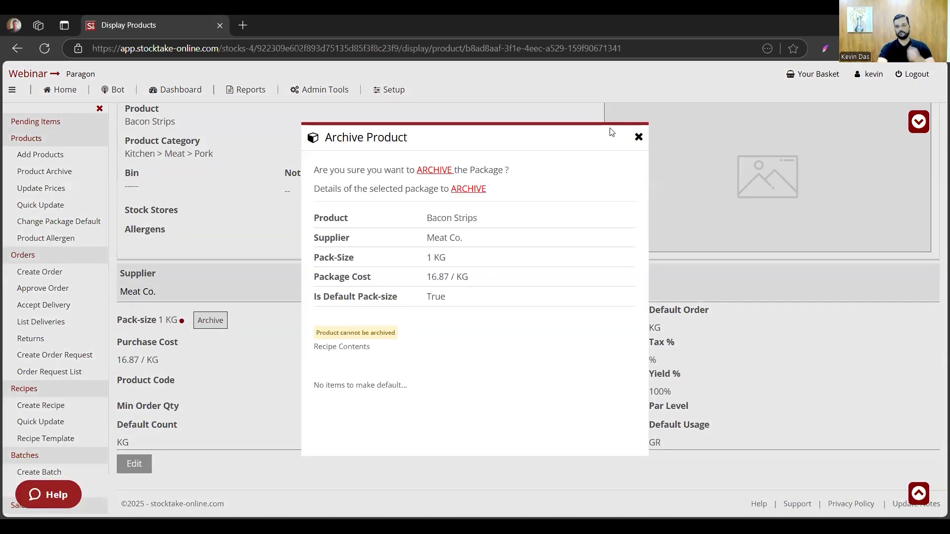
click(638, 137)
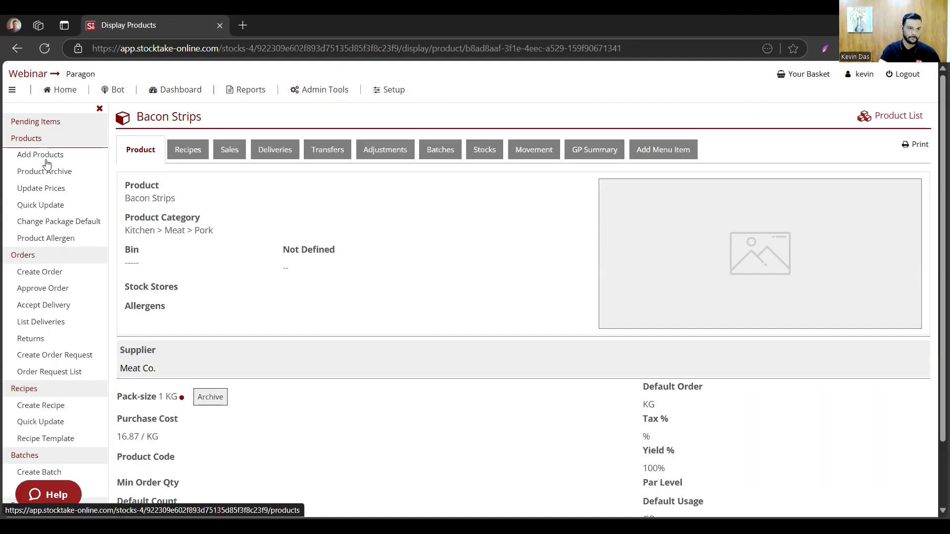
- Go back to the product list, open Coffee and check which recipes use it
click(46, 157)
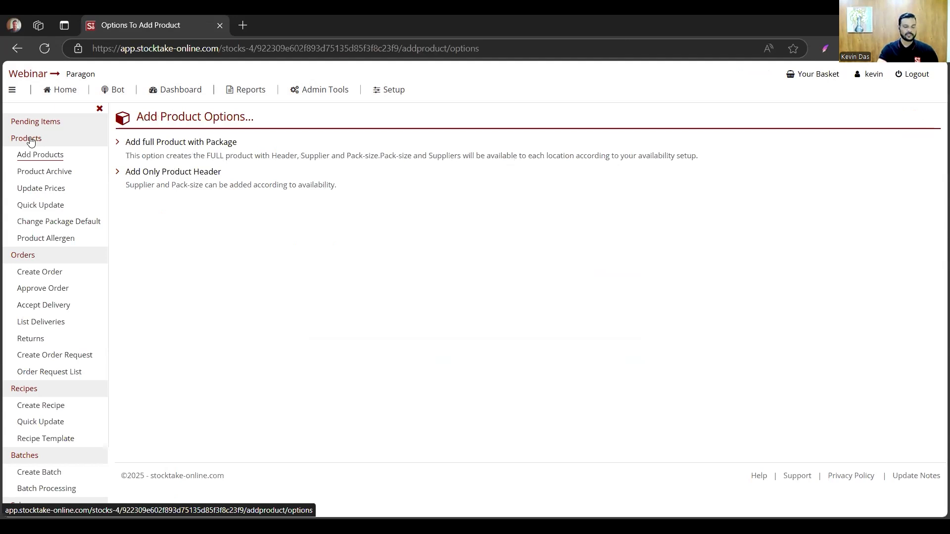
click(31, 142)
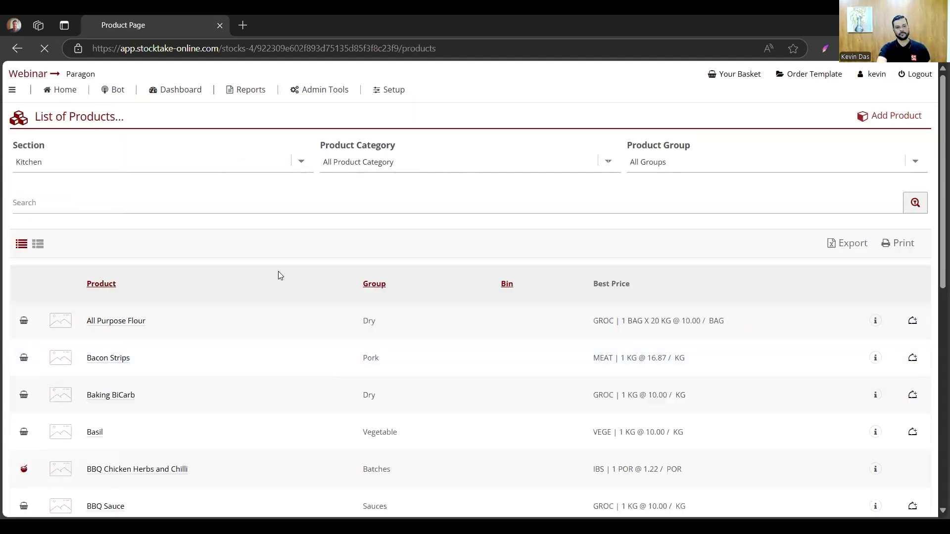
scroll(282, 348, down, 5)
scroll(283, 355, down, 8)
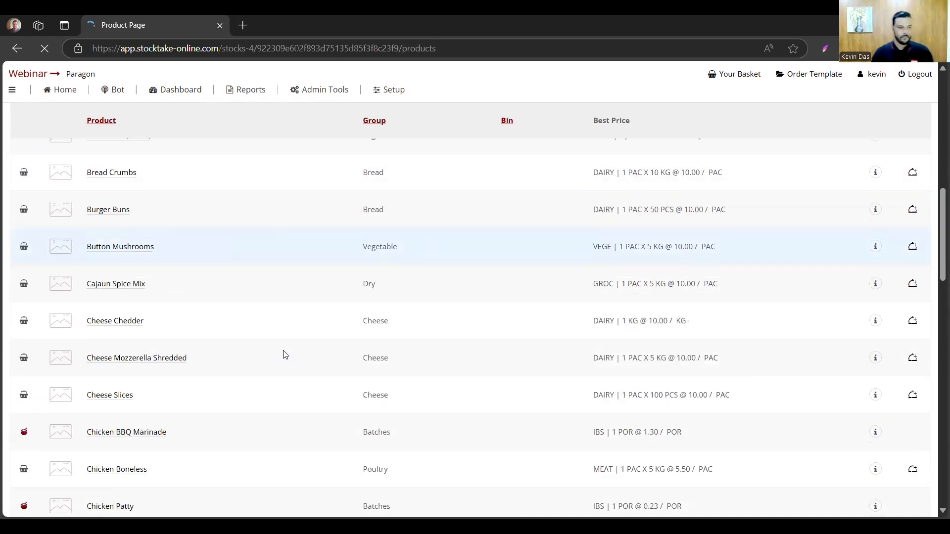
scroll(333, 371, down, 6)
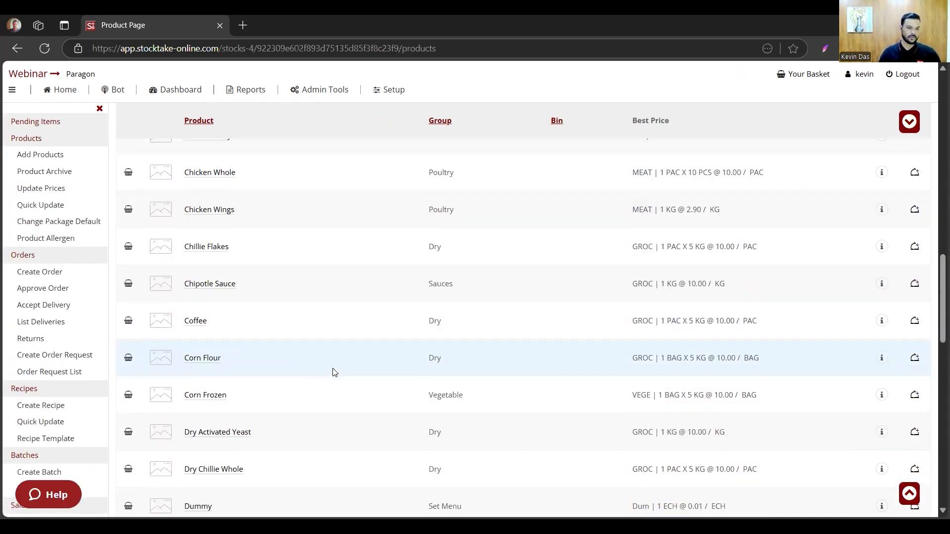
click(193, 322)
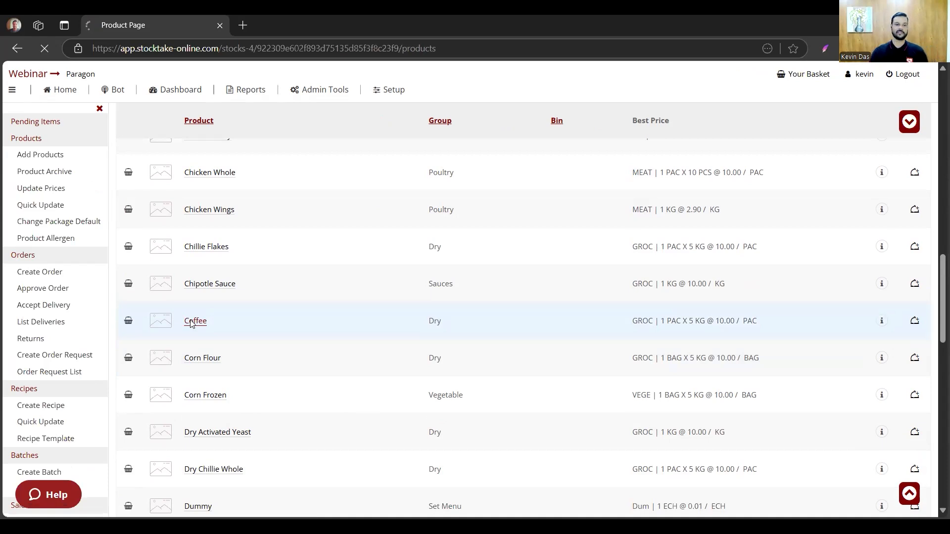
scroll(217, 328, down, 2)
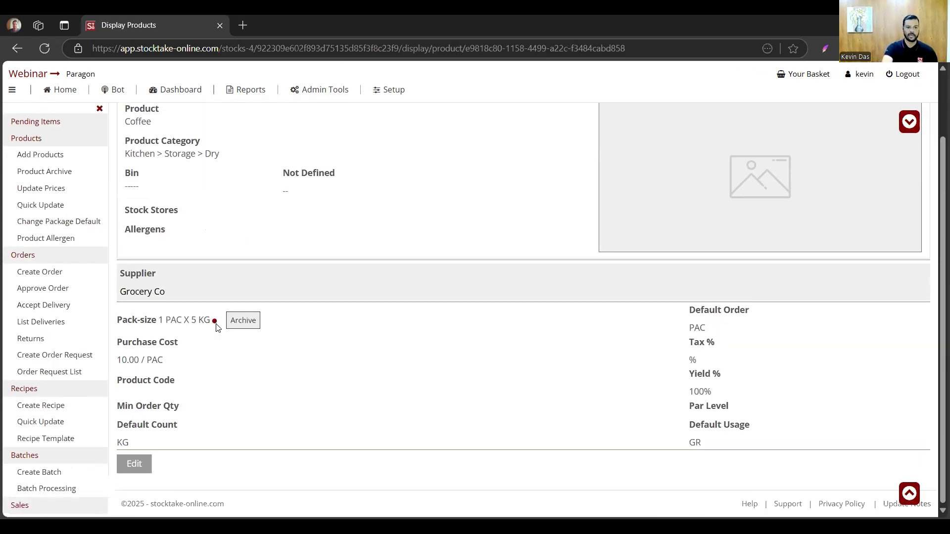
scroll(235, 175, up, 2)
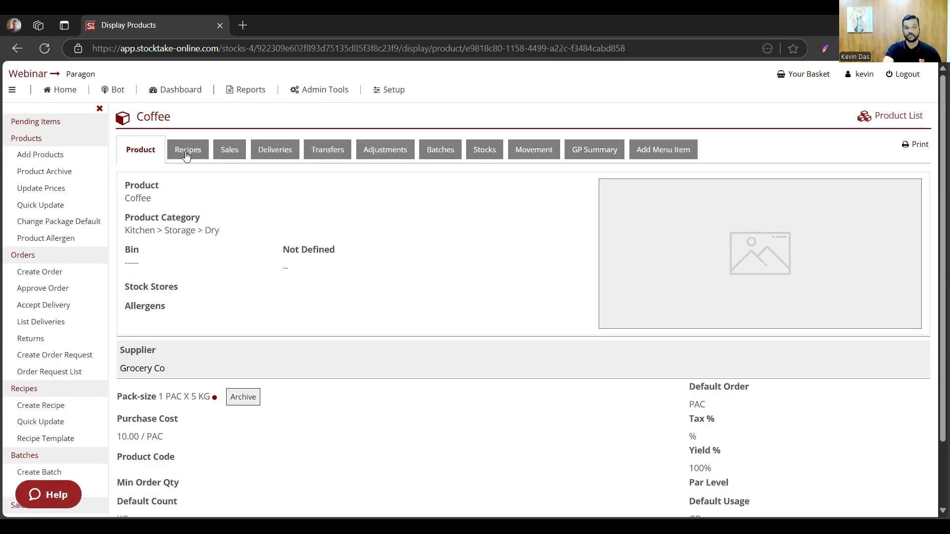
click(187, 155)
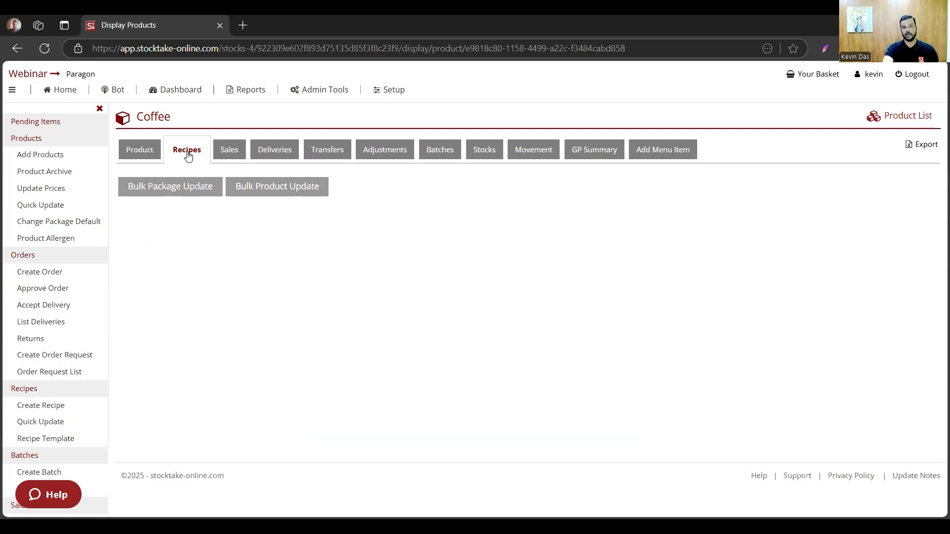
- Archive Coffee's 1 PAC X 5 KG package from Grocery Co and confirm the archiving
click(149, 148)
scroll(174, 252, down, 1)
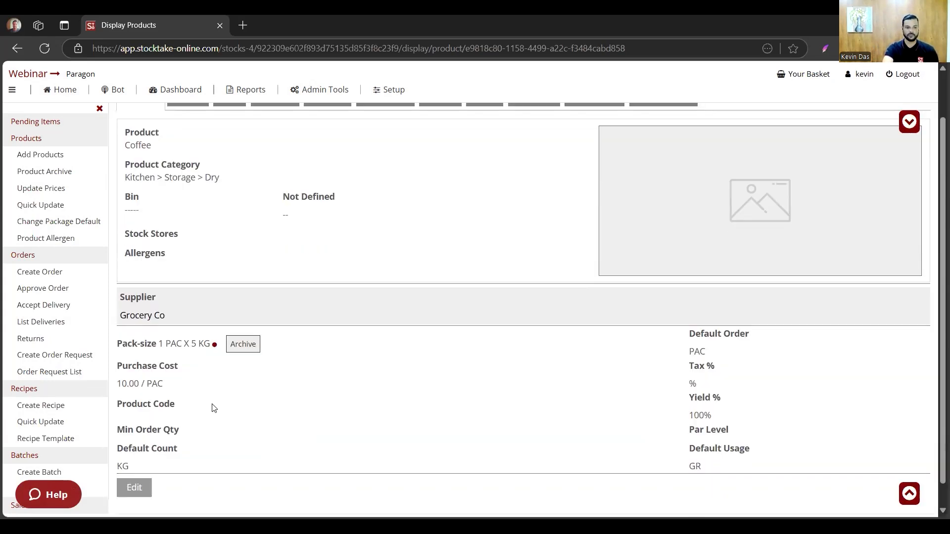
scroll(214, 408, down, 1)
click(243, 320)
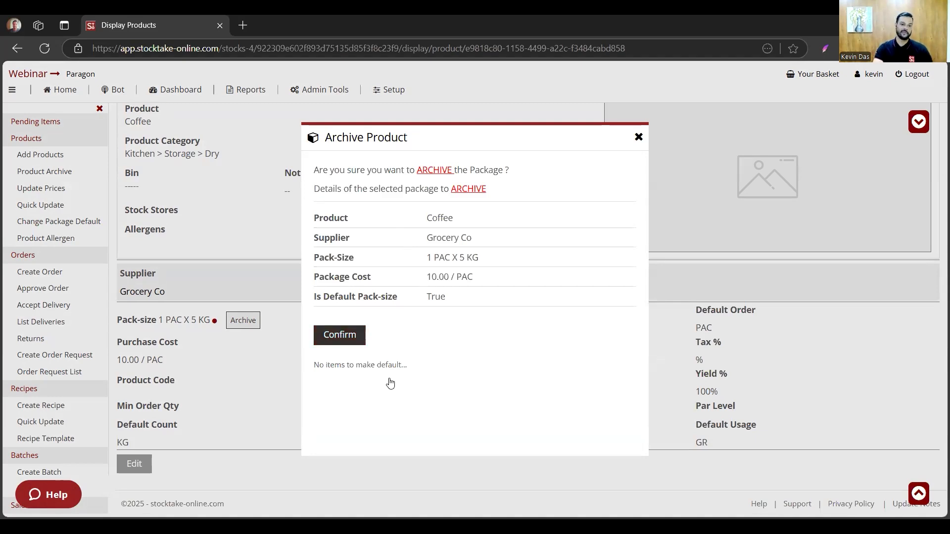
click(330, 341)
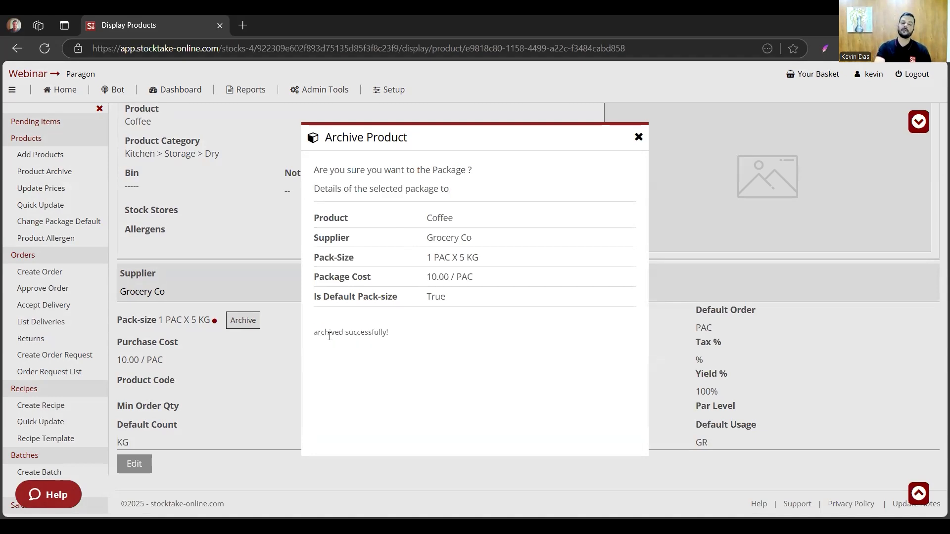
click(638, 137)
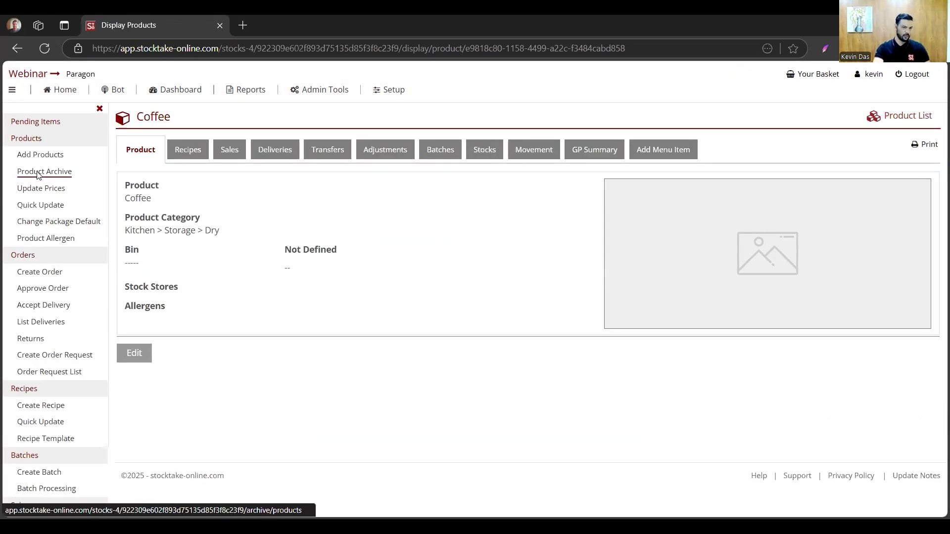
- Open the product archive for the Kitchen section and examine the archive and retrieve options for Coffee and the batch products
click(40, 173)
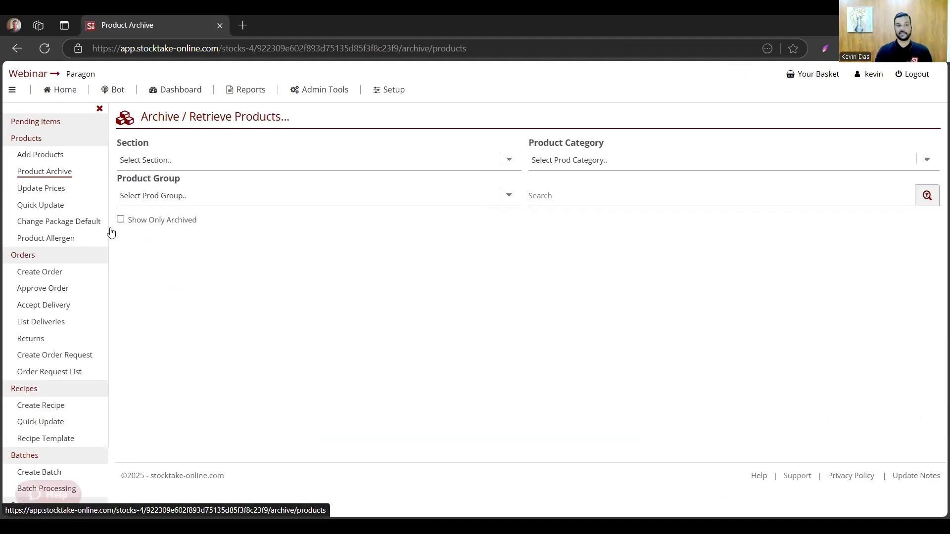
click(241, 164)
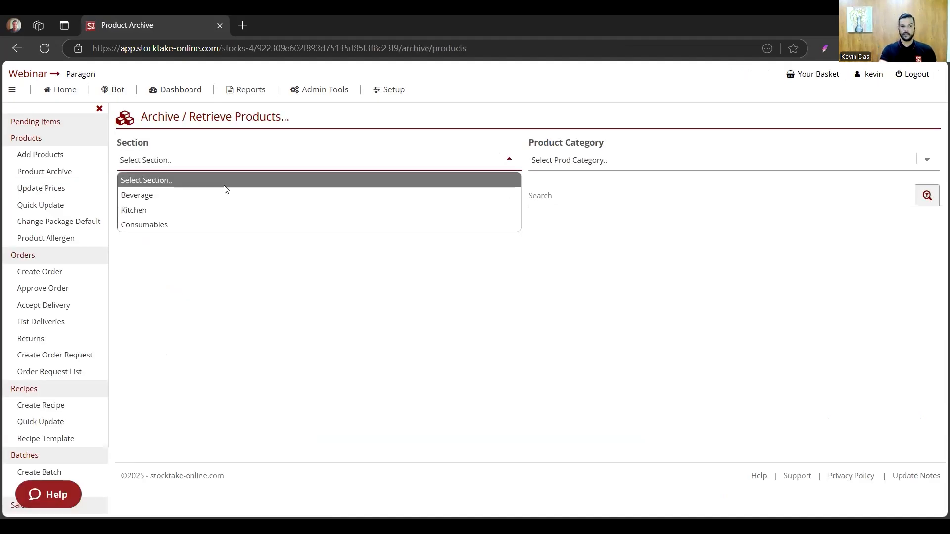
click(214, 210)
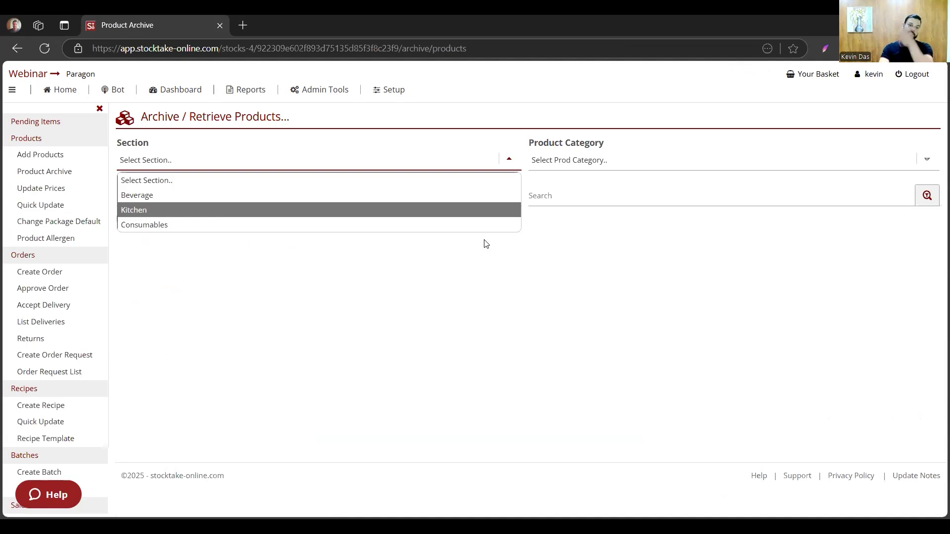
scroll(256, 356, down, 1)
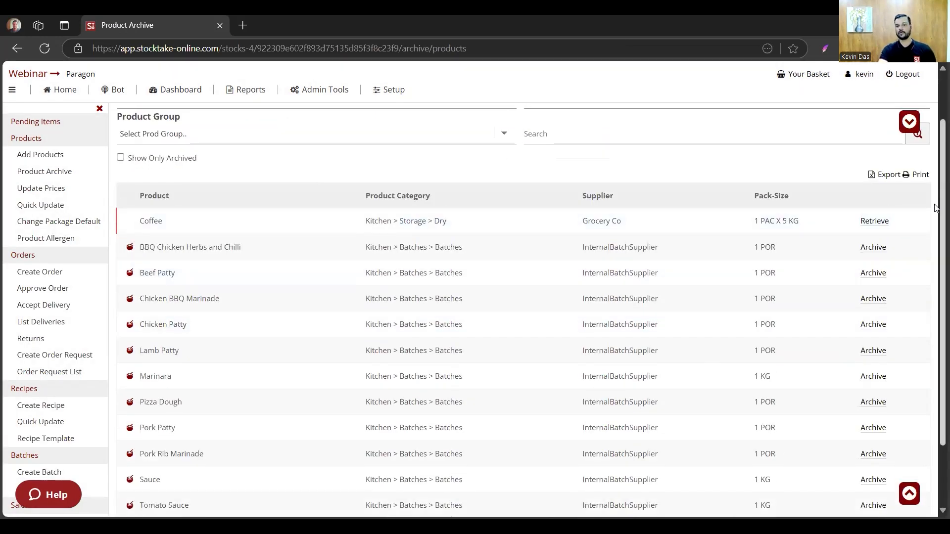
click(881, 221)
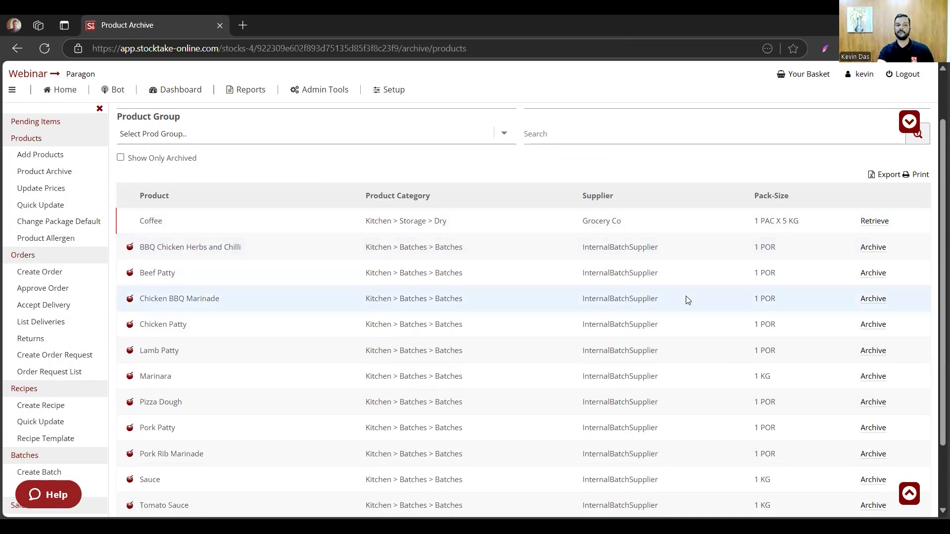
scroll(685, 297, down, 3)
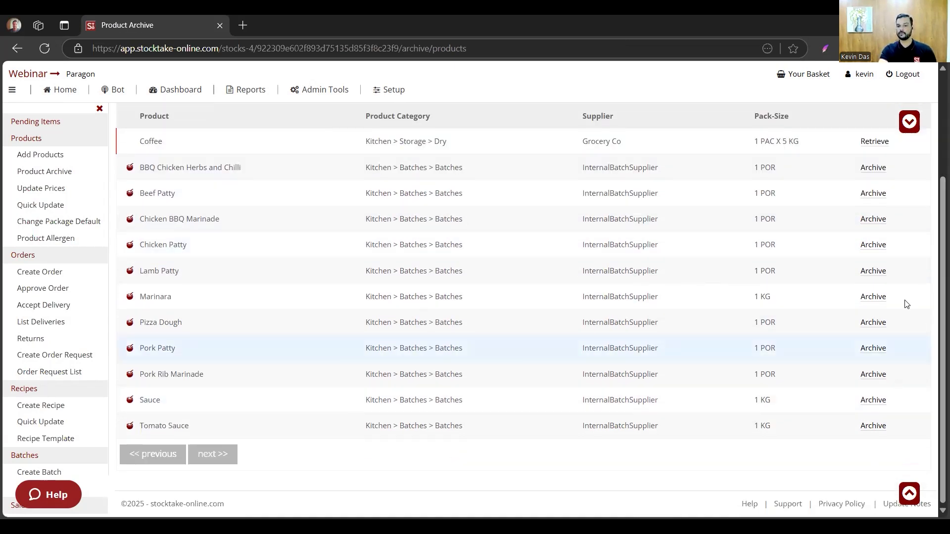
scroll(871, 306, up, 3)
scroll(894, 310, down, 2)
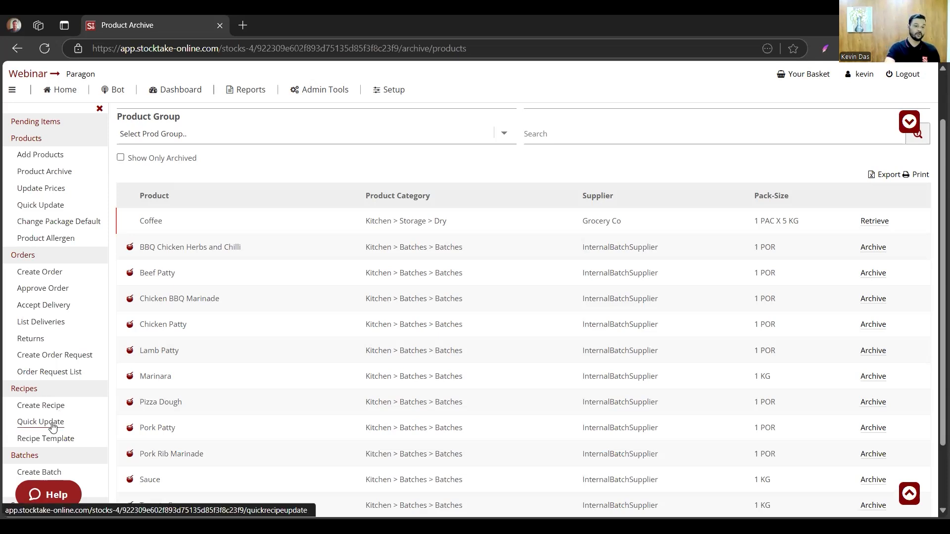
- Show the Kitchen recipes of all sales categories in the quick recipe update and switch to the presentation slides
click(53, 426)
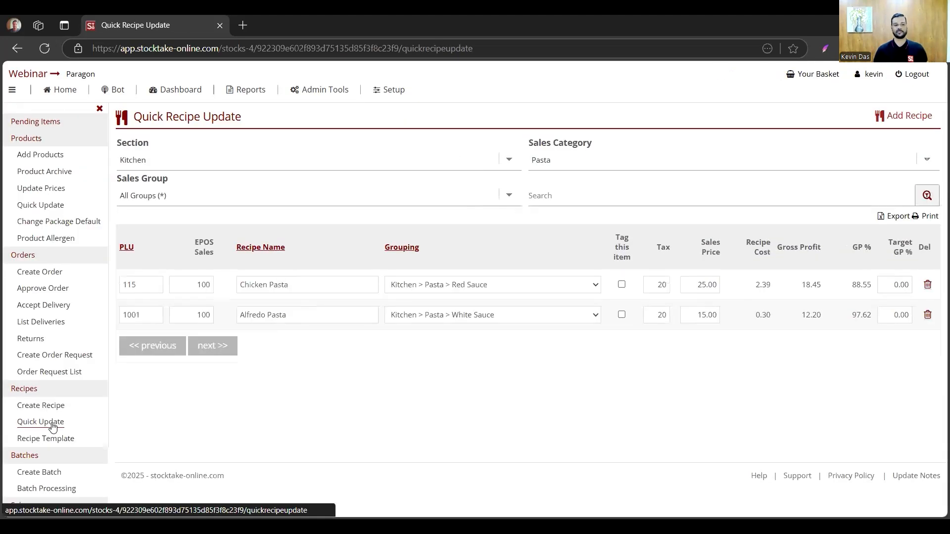
click(620, 166)
click(576, 178)
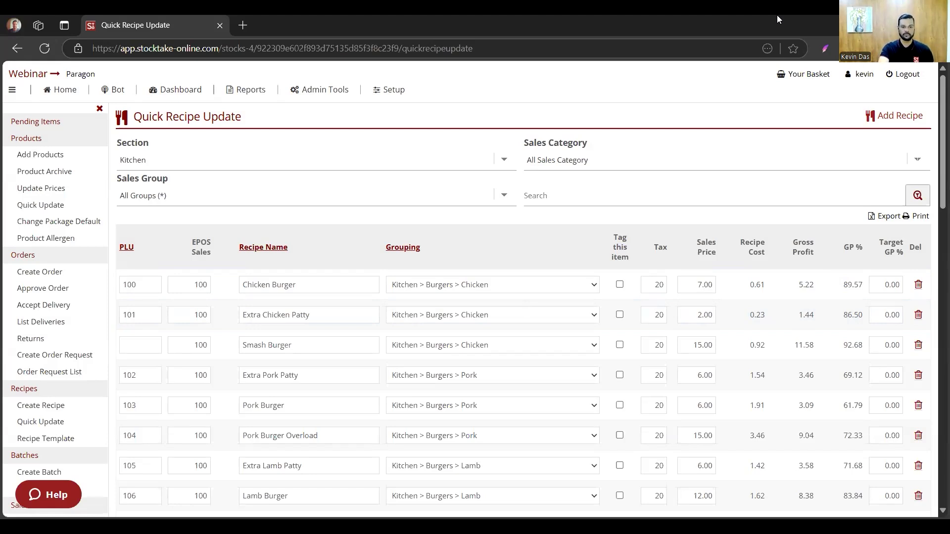
key(alt+Tab)
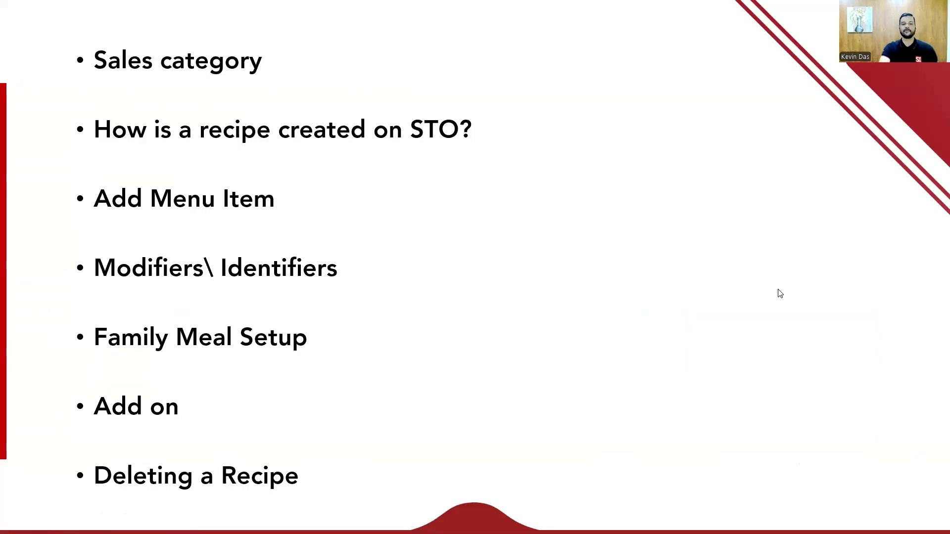
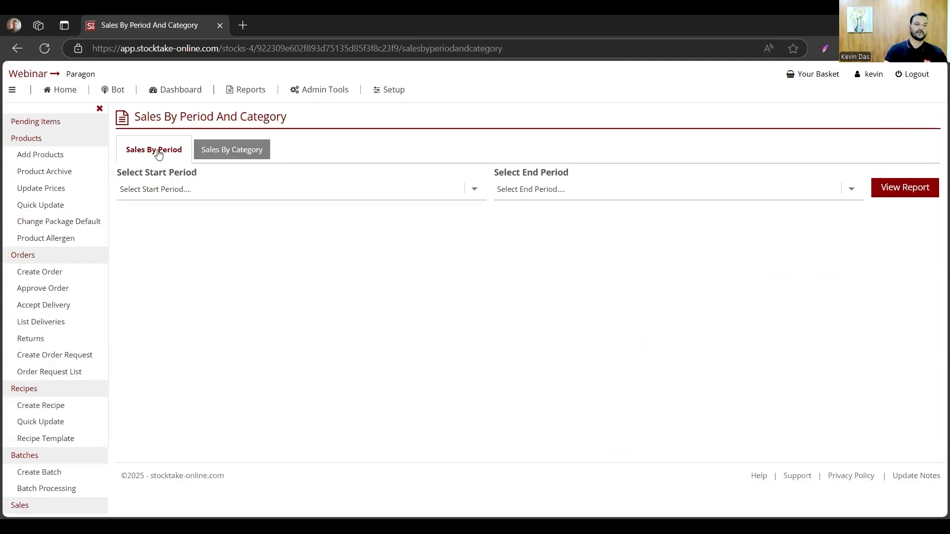
- Generate the Sales By Period report with 01/02/2025 - 28/02/2025 as both start and end period
click(211, 192)
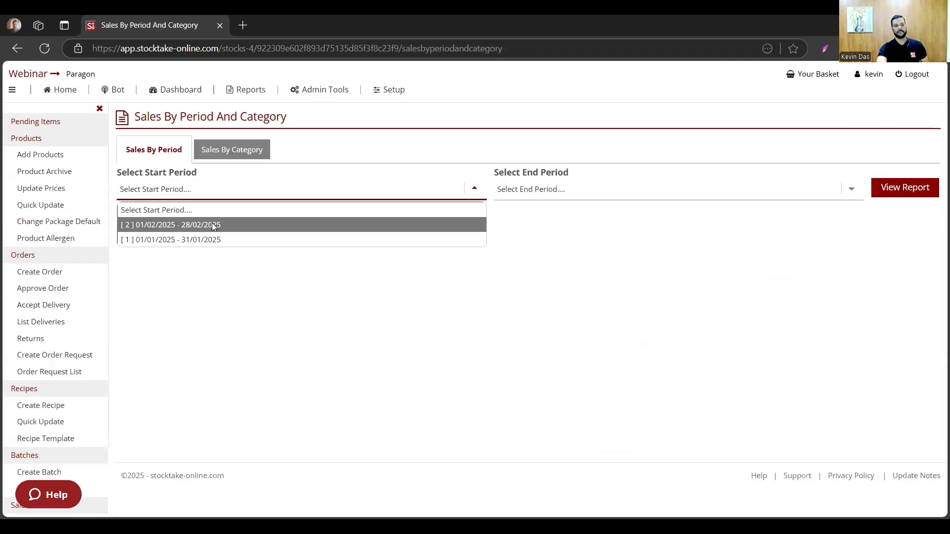
click(213, 224)
click(209, 187)
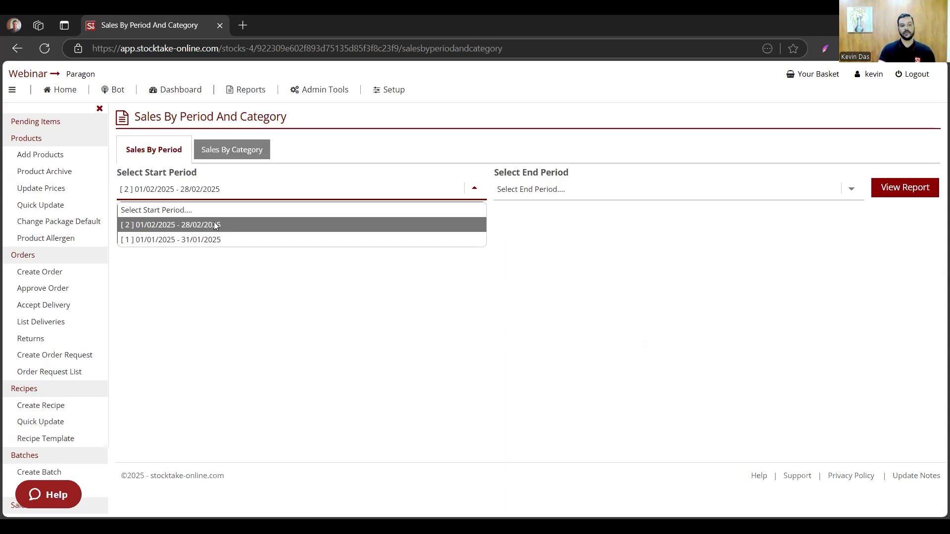
click(216, 226)
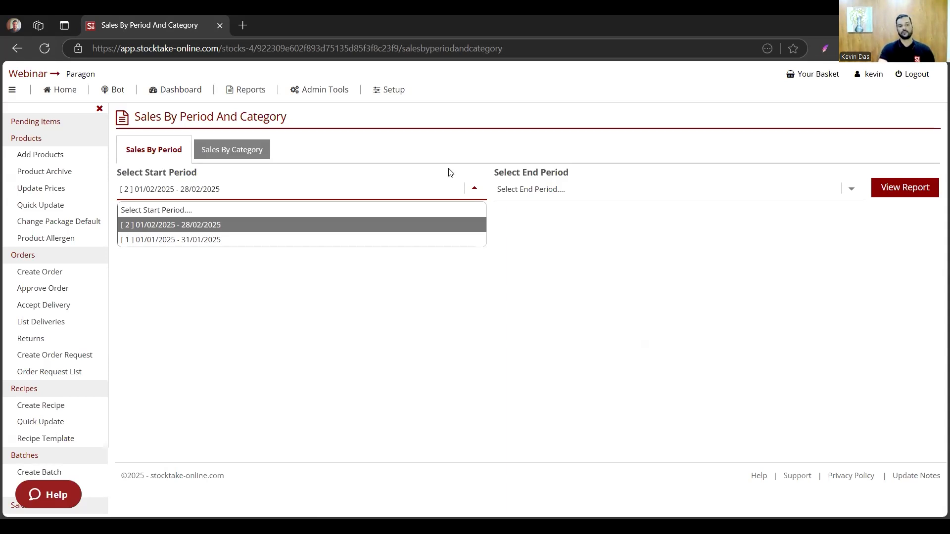
click(525, 193)
click(538, 227)
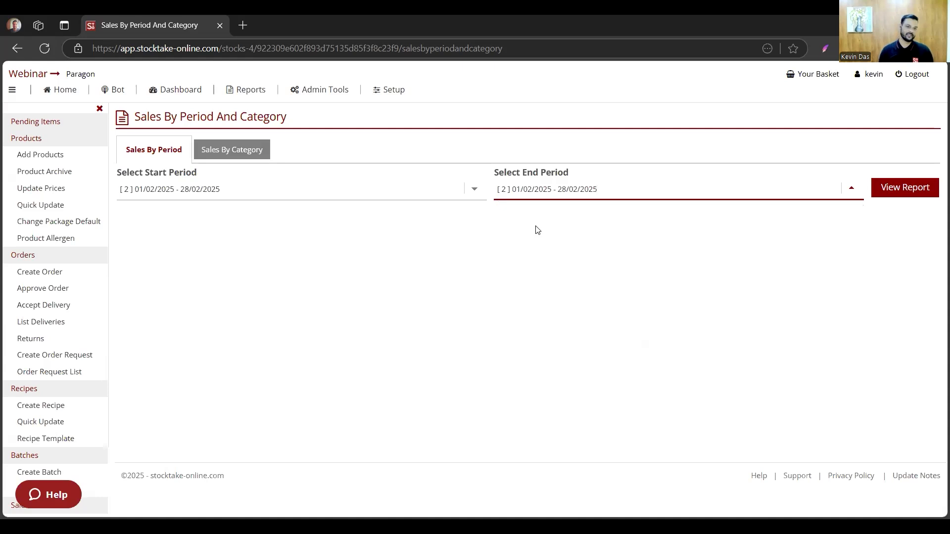
click(916, 188)
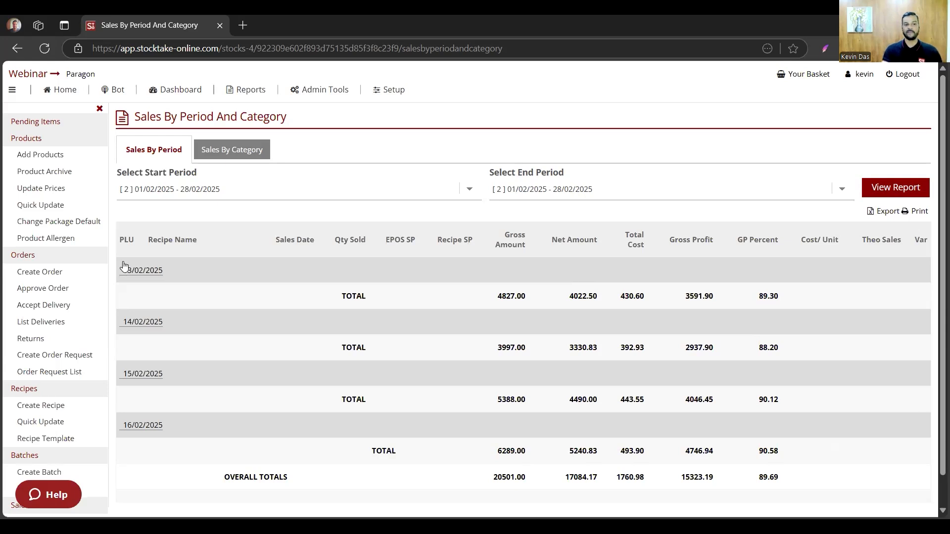
- Expand the 13/02/2025 sales to compare EPOS and recipe selling prices, and check Cranberry's recipe price update without applying it
click(143, 270)
scroll(415, 344, down, 3)
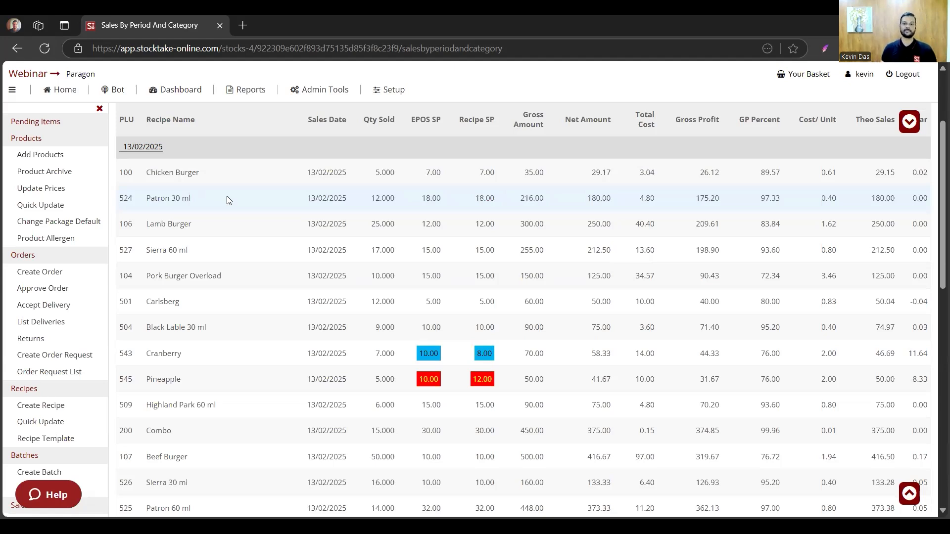
scroll(797, 231, up, 3)
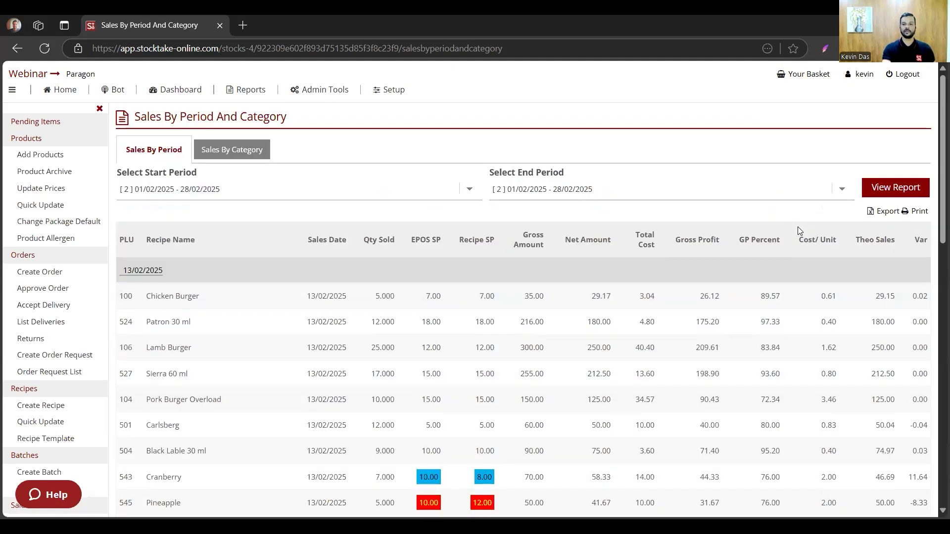
scroll(863, 274, down, 1)
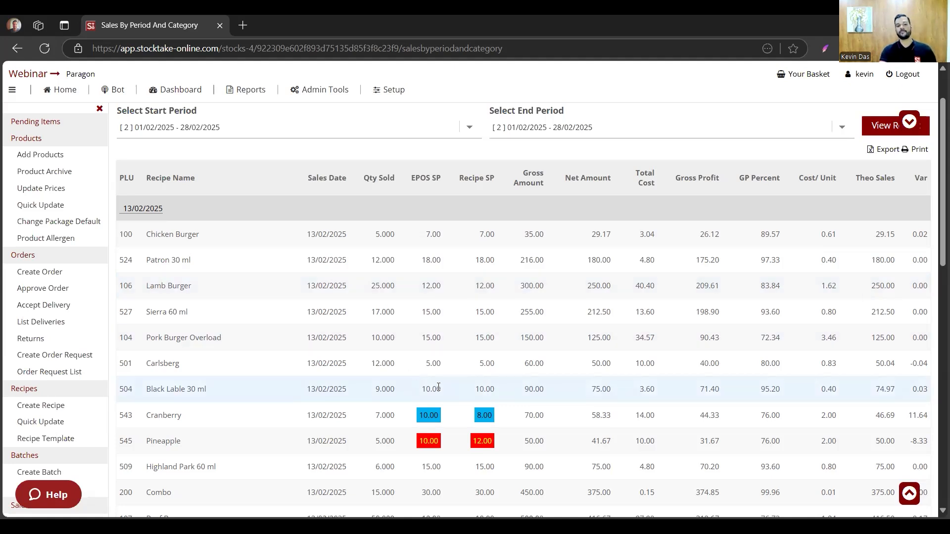
scroll(451, 384, down, 1)
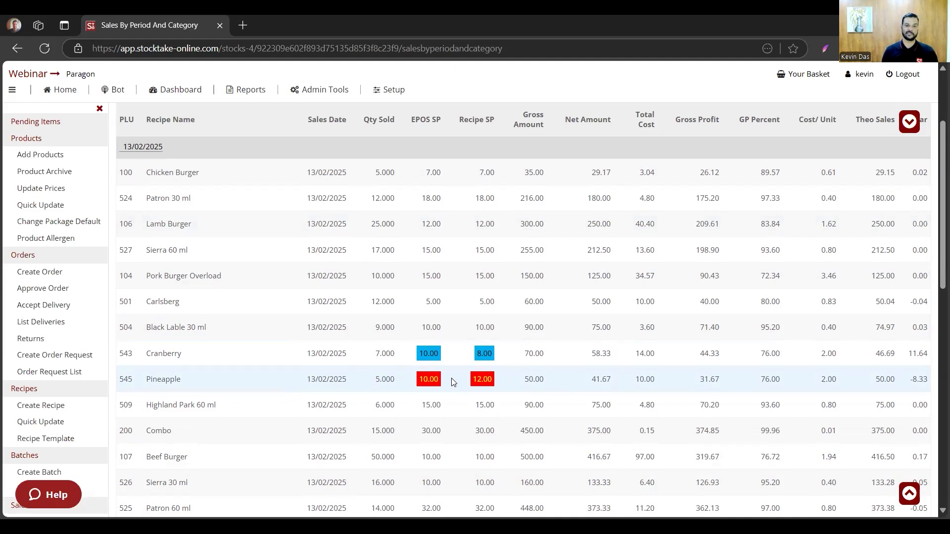
click(423, 355)
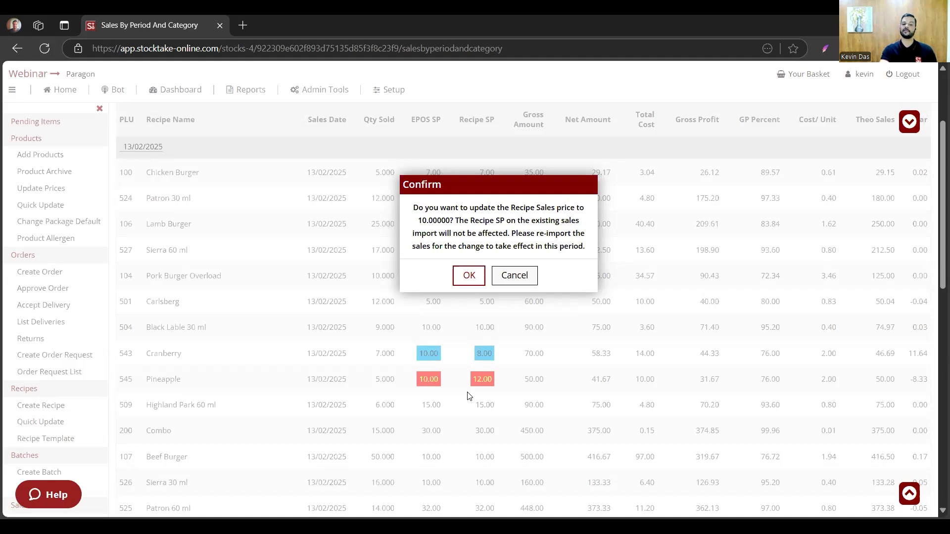
click(515, 276)
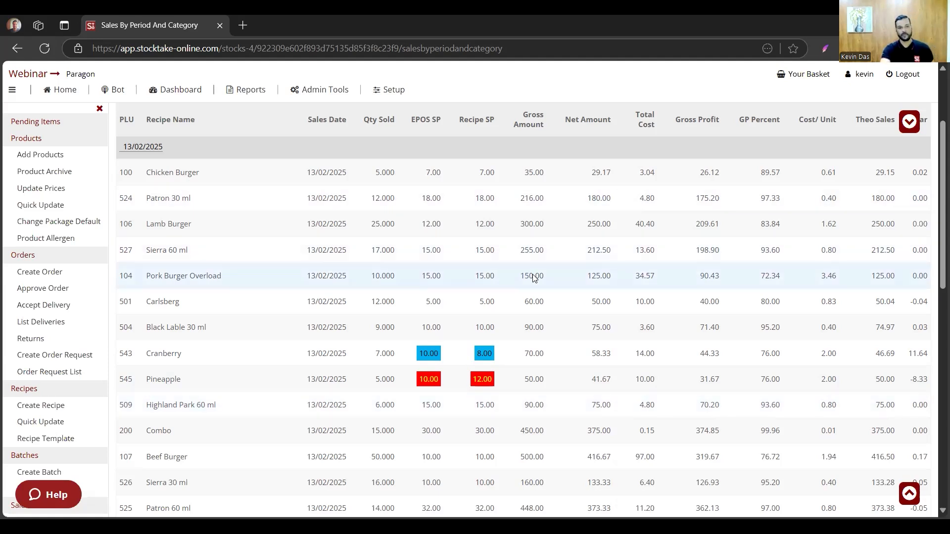
- Generate the Sales By Category report for Kitchen, with 01/02/2025 - 28/02/2025 as both start and end period
scroll(403, 240, up, 3)
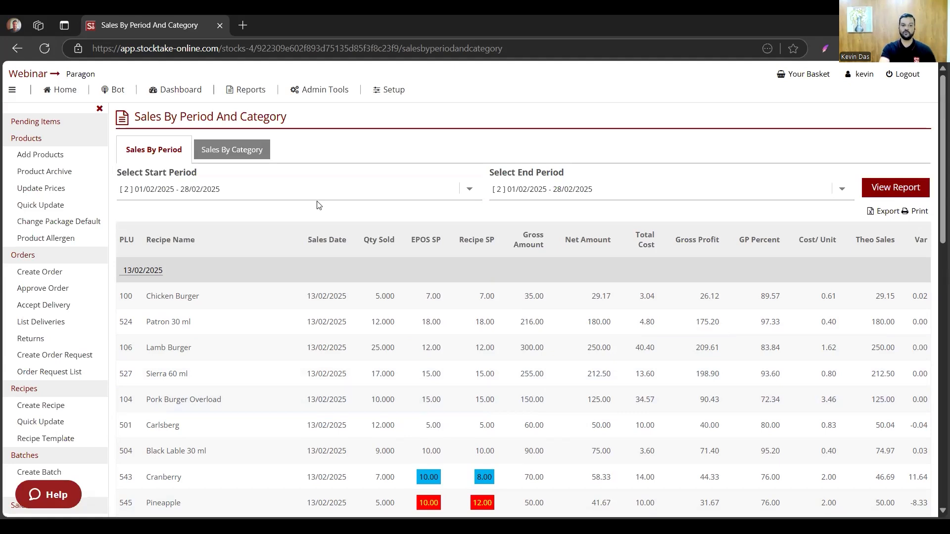
click(238, 150)
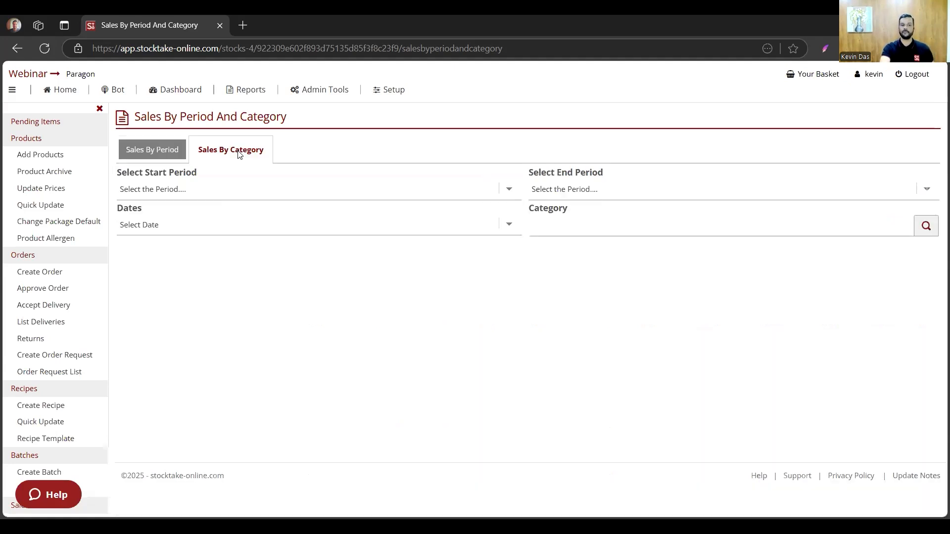
click(232, 193)
click(215, 224)
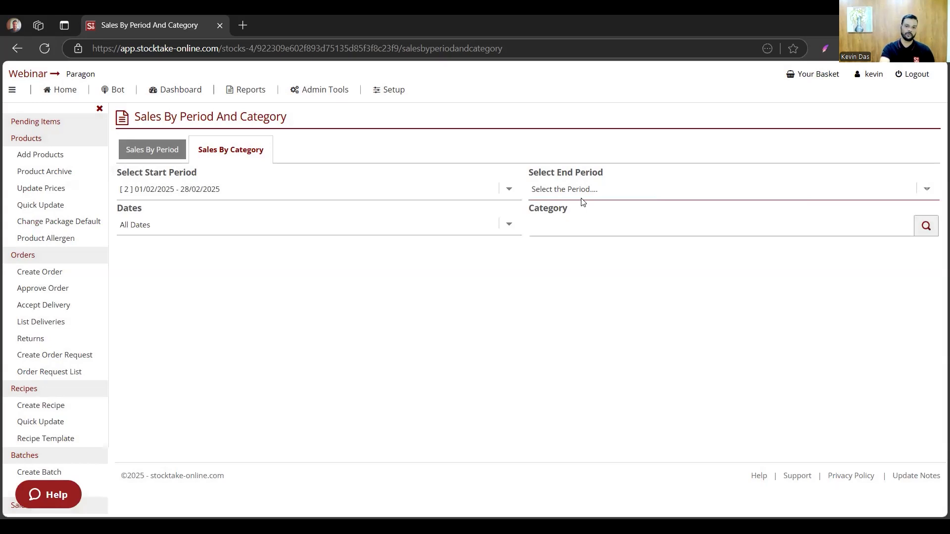
click(582, 201)
click(580, 221)
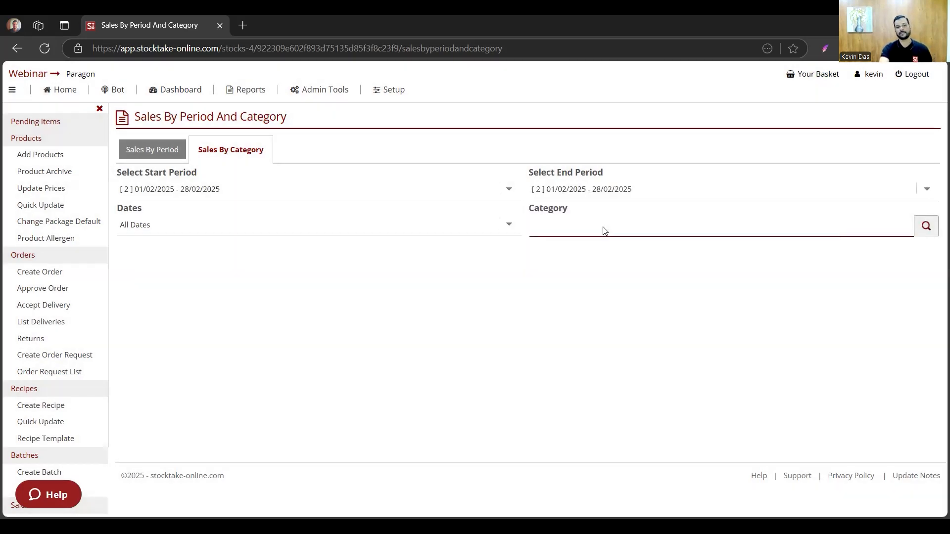
click(602, 229)
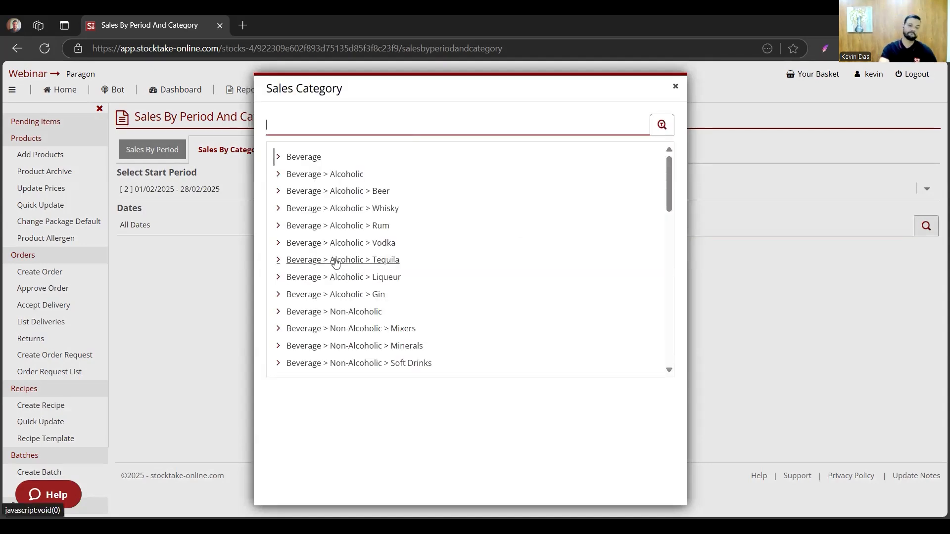
scroll(346, 268, down, 5)
click(309, 192)
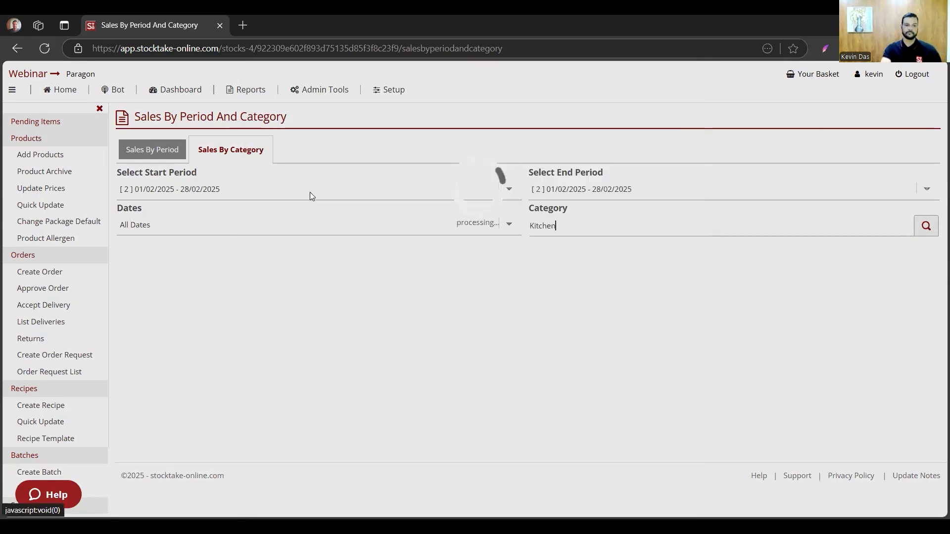
- Examine the Kitchen sales rows by recipe and date down to the overall totals
scroll(494, 332, down, 1)
scroll(494, 333, up, 2)
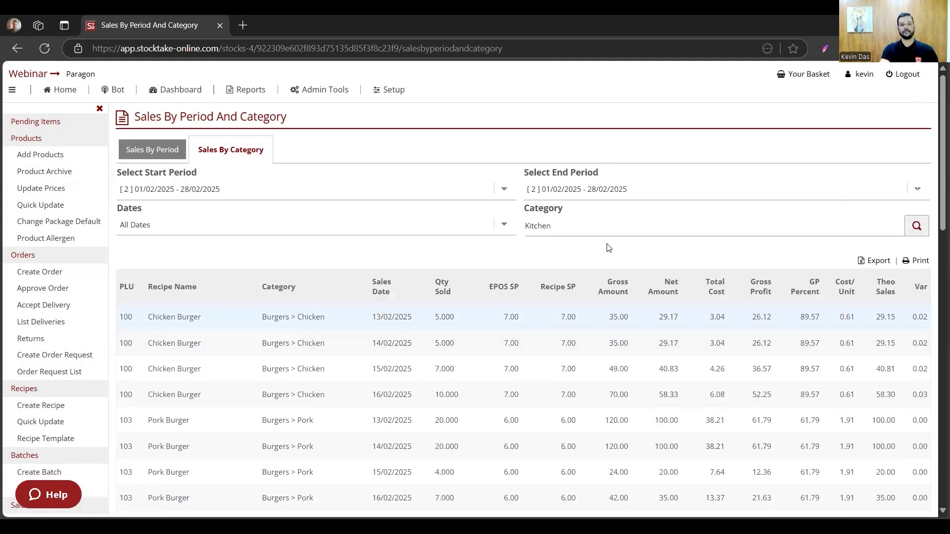
click(608, 226)
scroll(500, 307, down, 1)
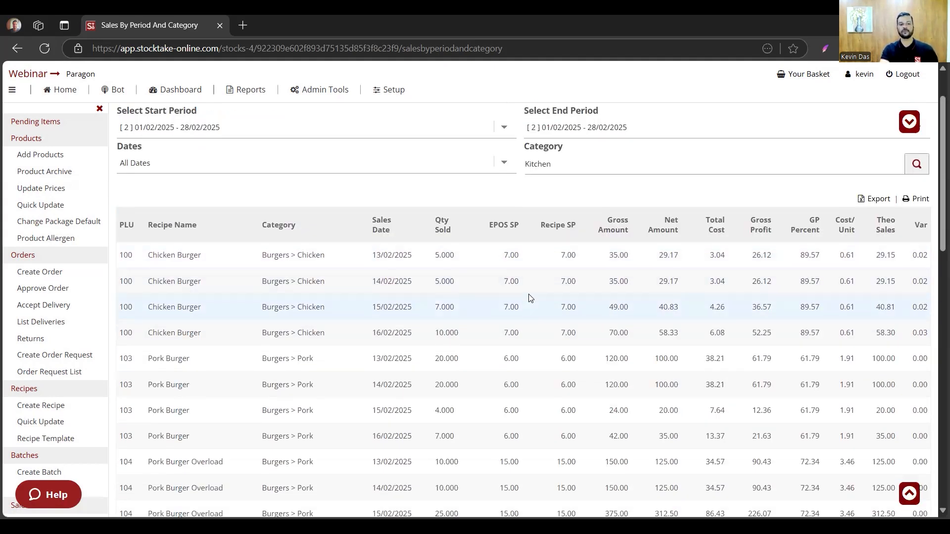
scroll(529, 296, down, 1)
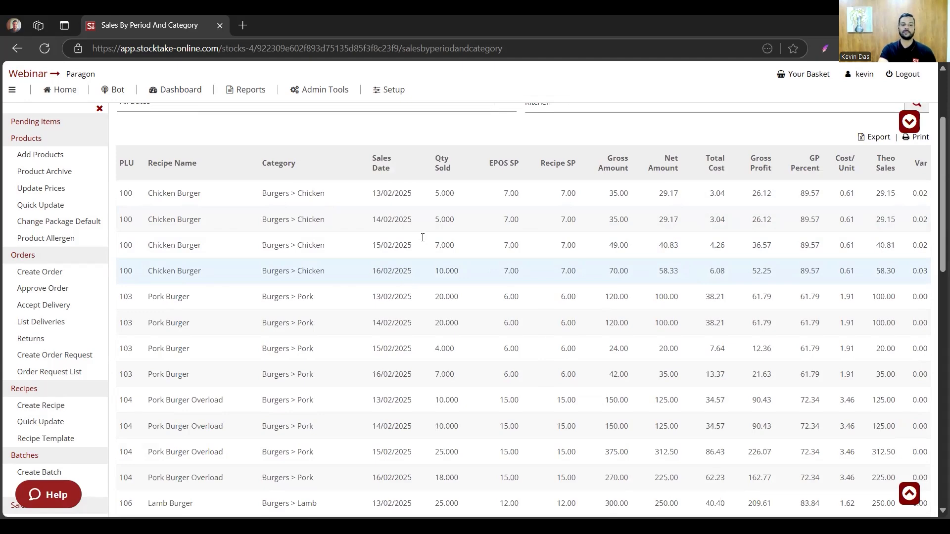
scroll(456, 284, down, 15)
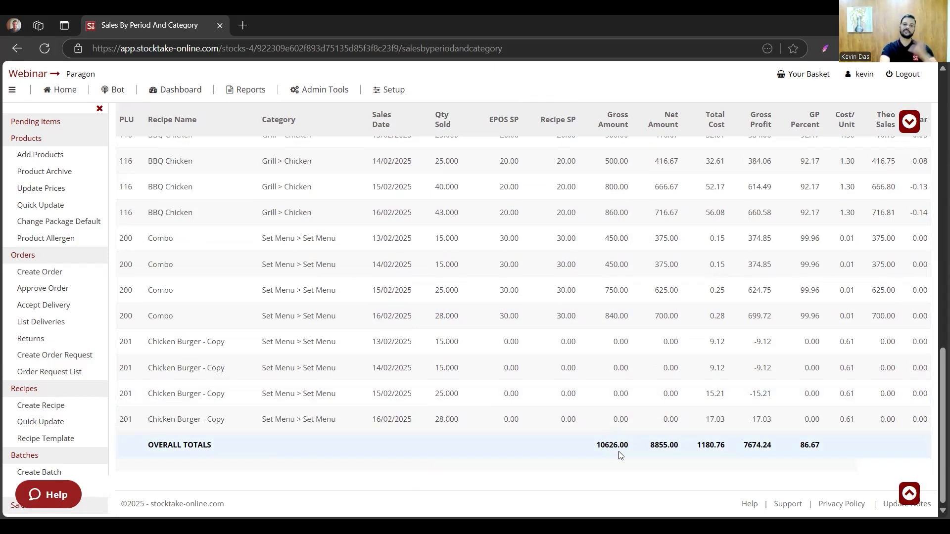
scroll(620, 455, up, 2)
scroll(620, 455, down, 2)
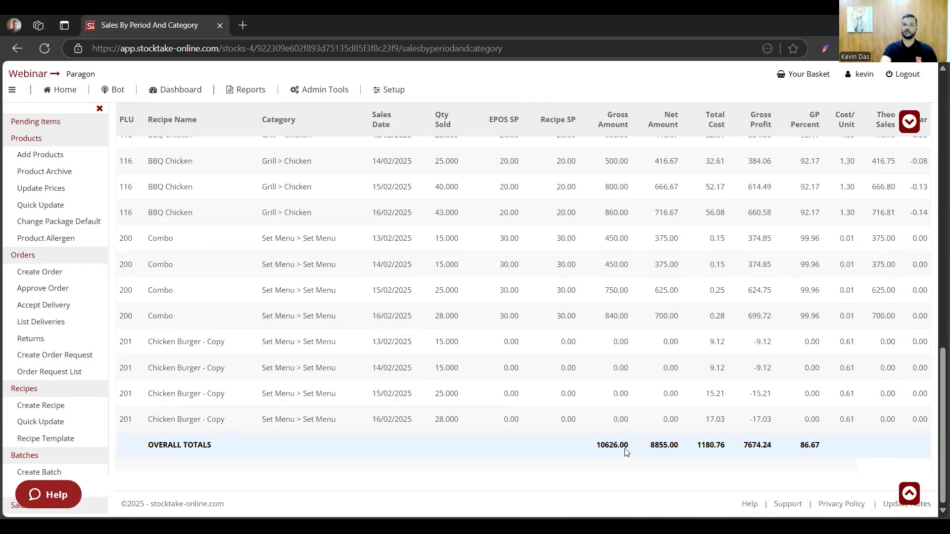
scroll(660, 316, up, 12)
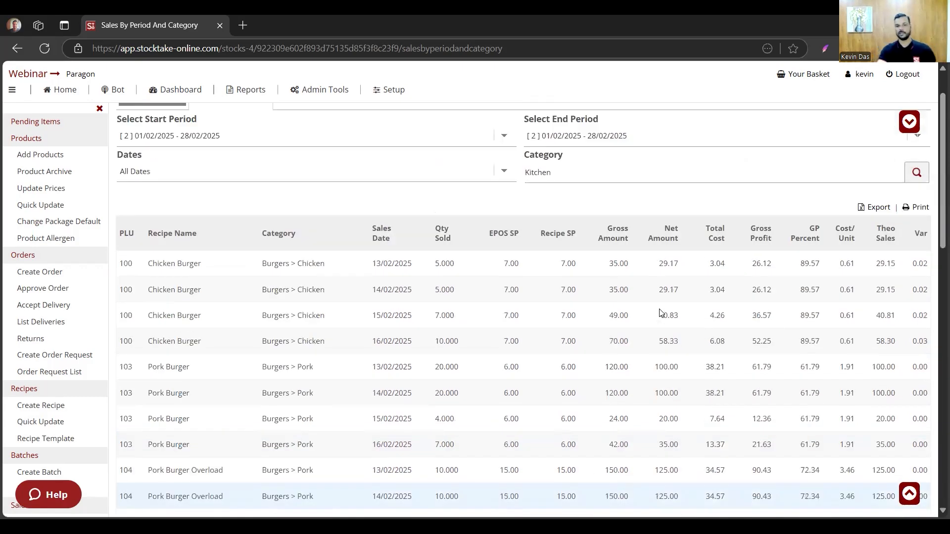
- Narrow the Sales By Category report to Kitchen > Burgers > Chicken
scroll(660, 313, up, 1)
click(644, 223)
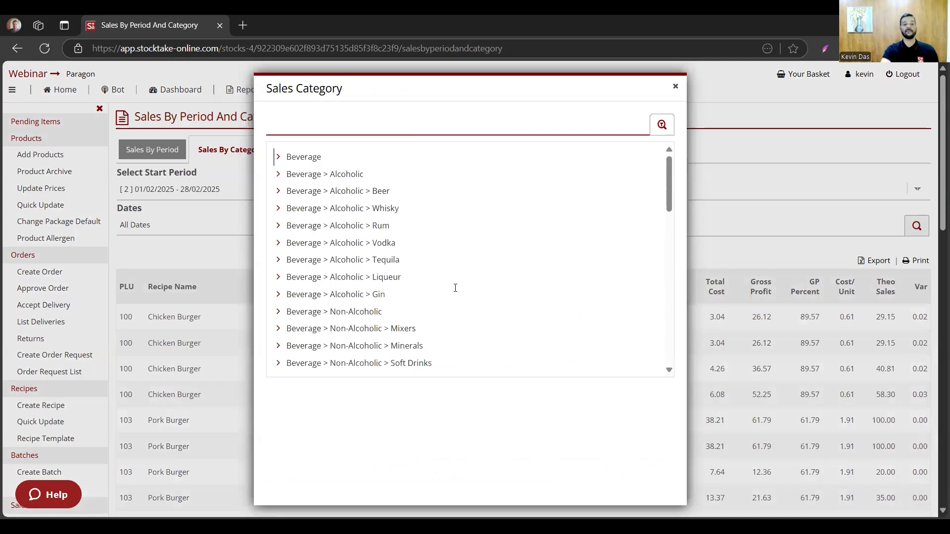
scroll(455, 288, down, 6)
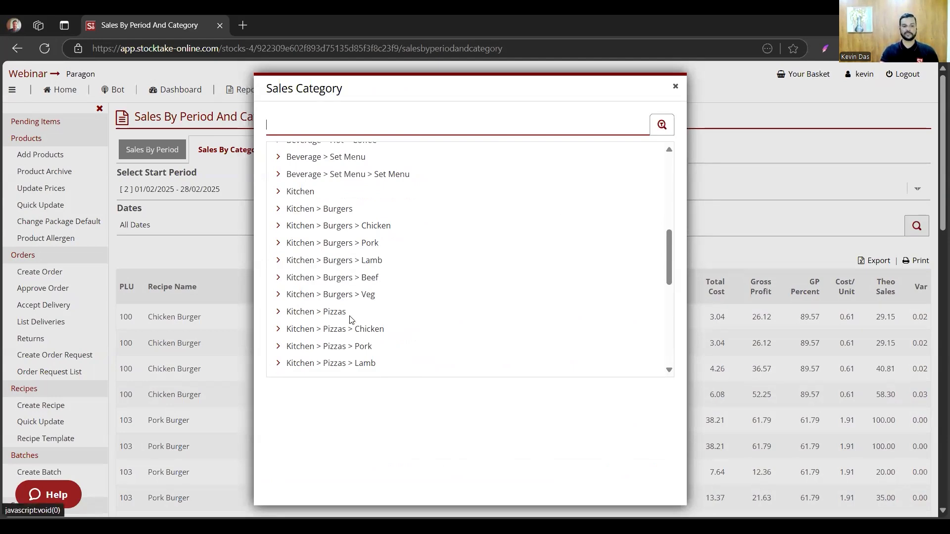
click(372, 226)
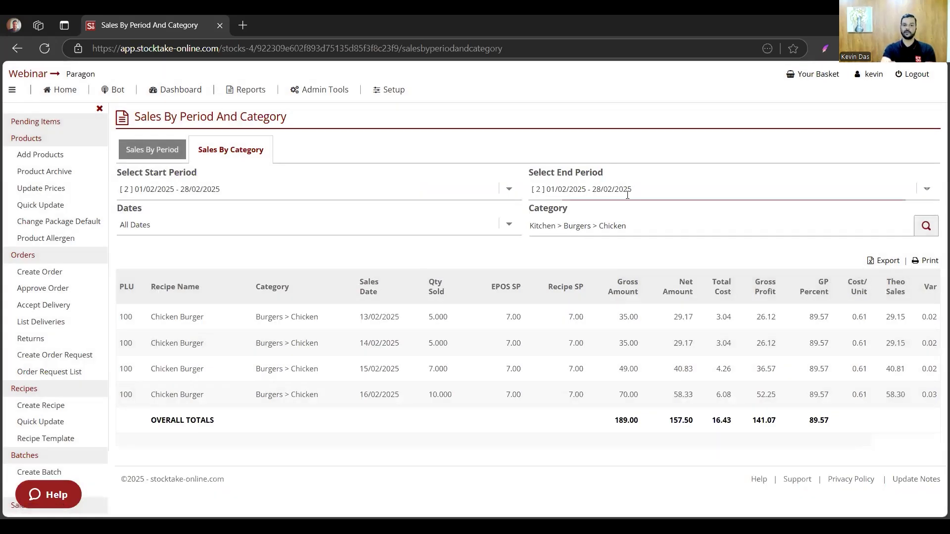
- View the available sales categories again without changing the selection, and switch to the presentation slides
click(612, 229)
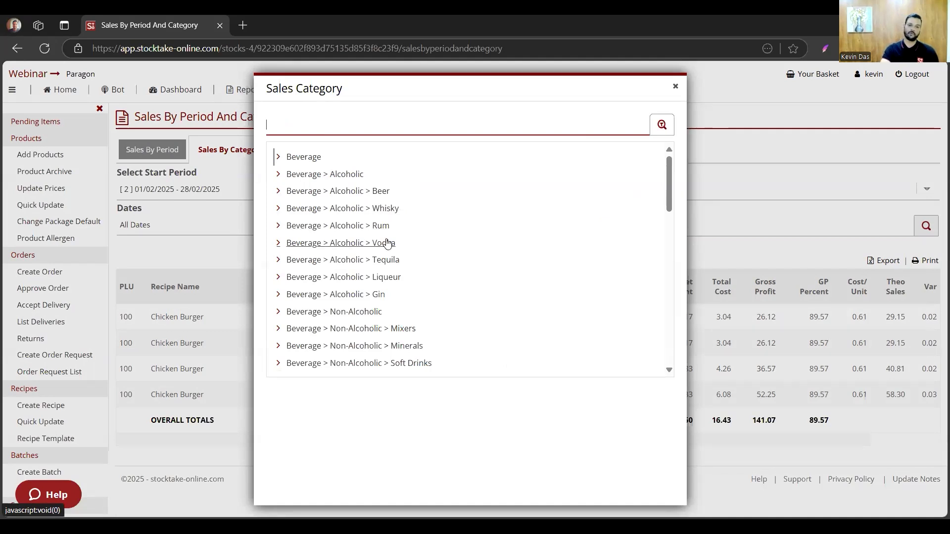
click(678, 89)
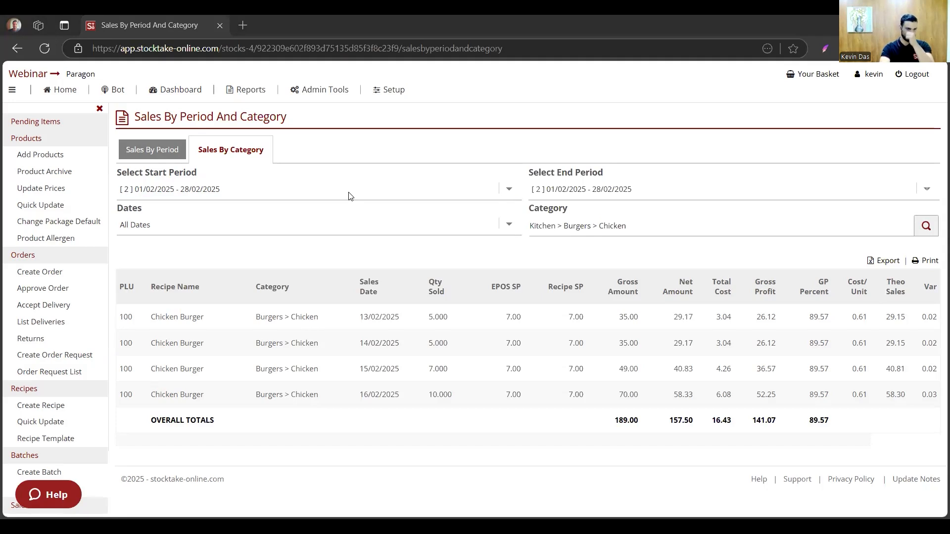
key(alt+Tab)
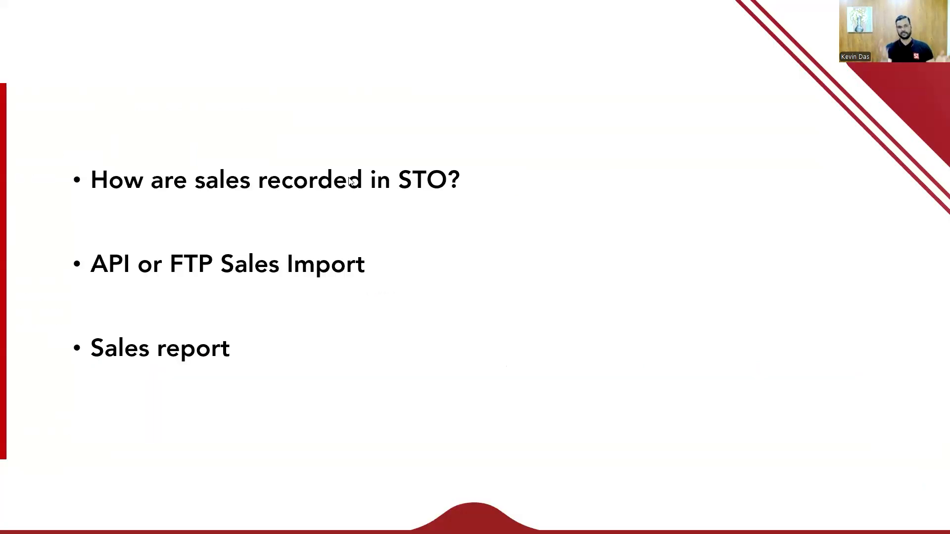
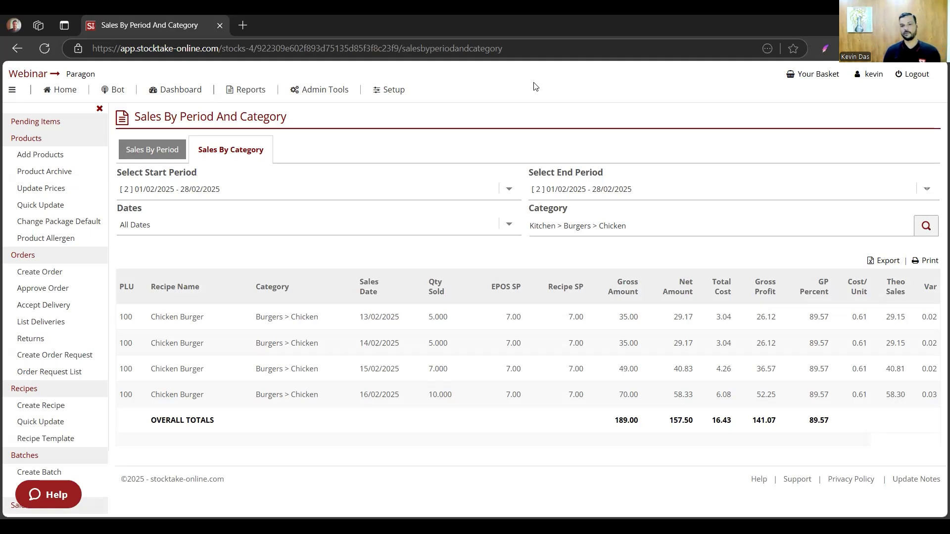
- Open the full list of reports and examine the Sales and GP, Stock and Consumption, and Live Reports sections
click(544, 113)
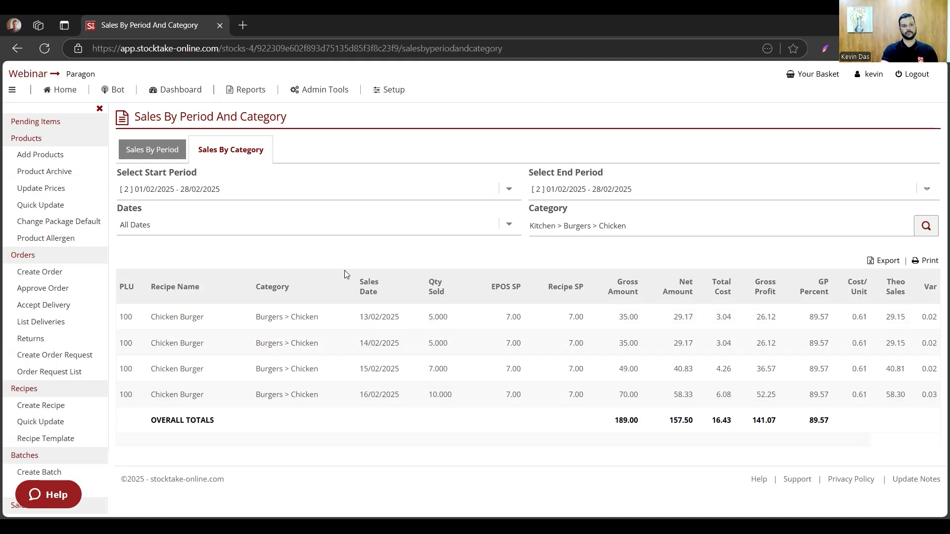
click(246, 90)
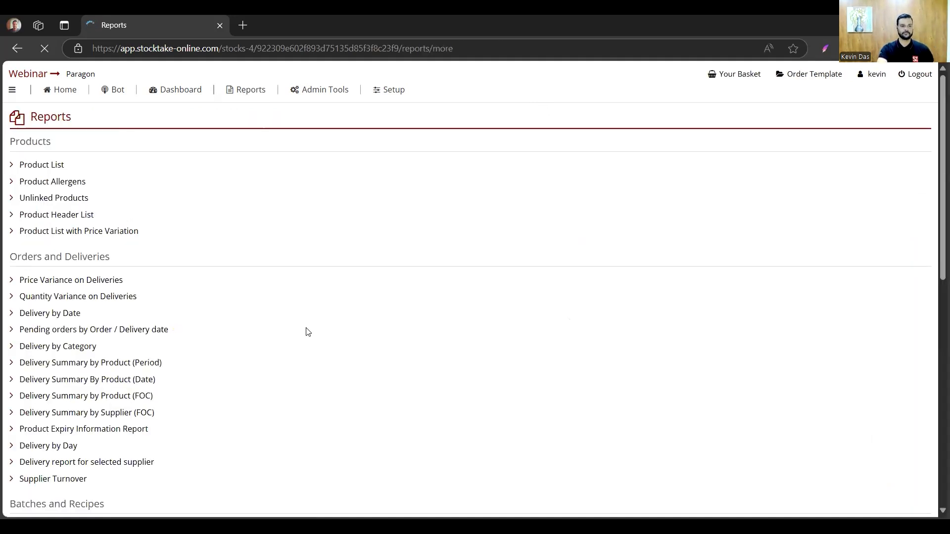
scroll(307, 330, down, 1)
scroll(307, 331, down, 14)
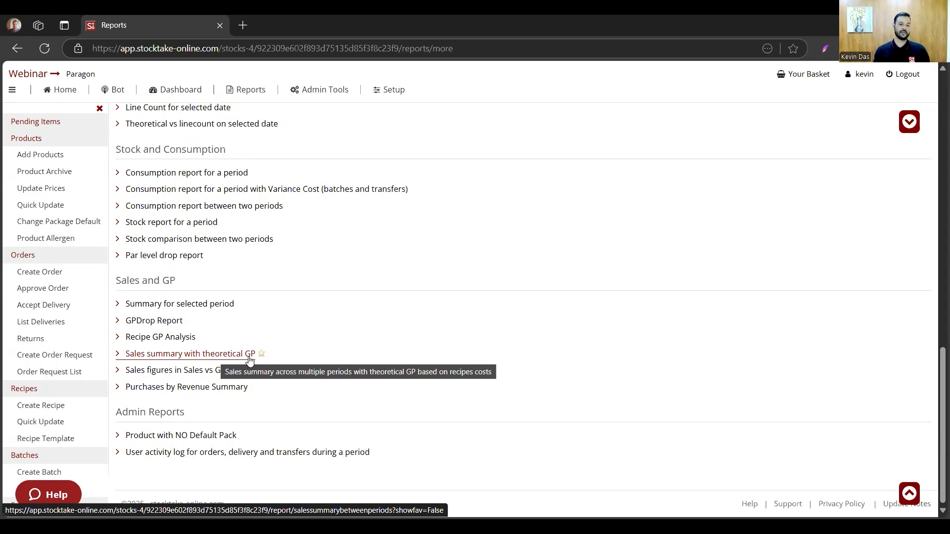
scroll(518, 394, up, 1)
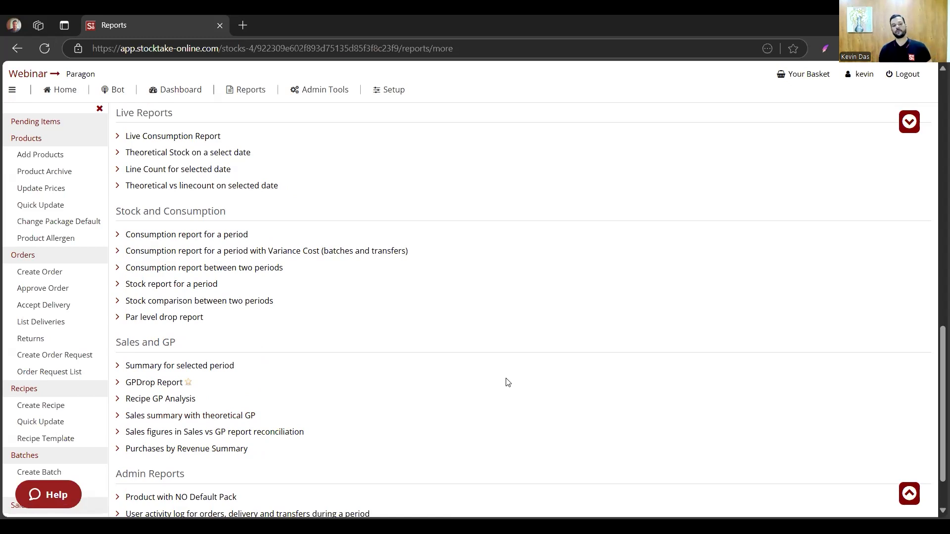
scroll(506, 382, up, 1)
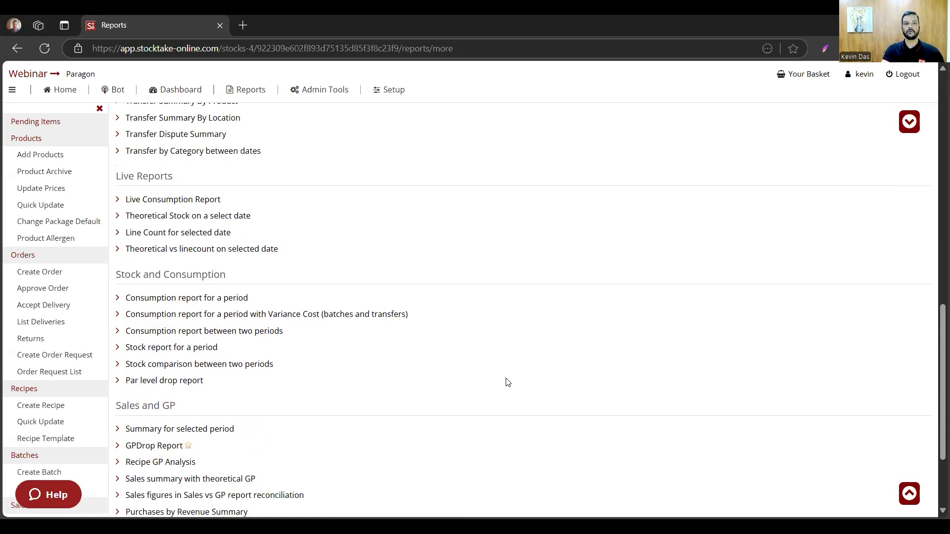
scroll(506, 382, up, 1)
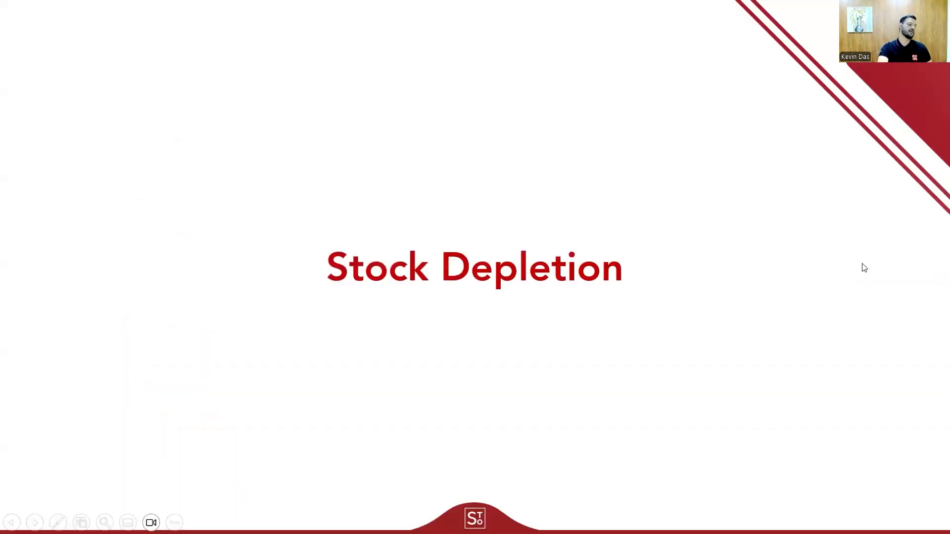
- Advance the slides to the Stock Depletion topics, switch back to the browser and open the Live Consumption Report
click(863, 264)
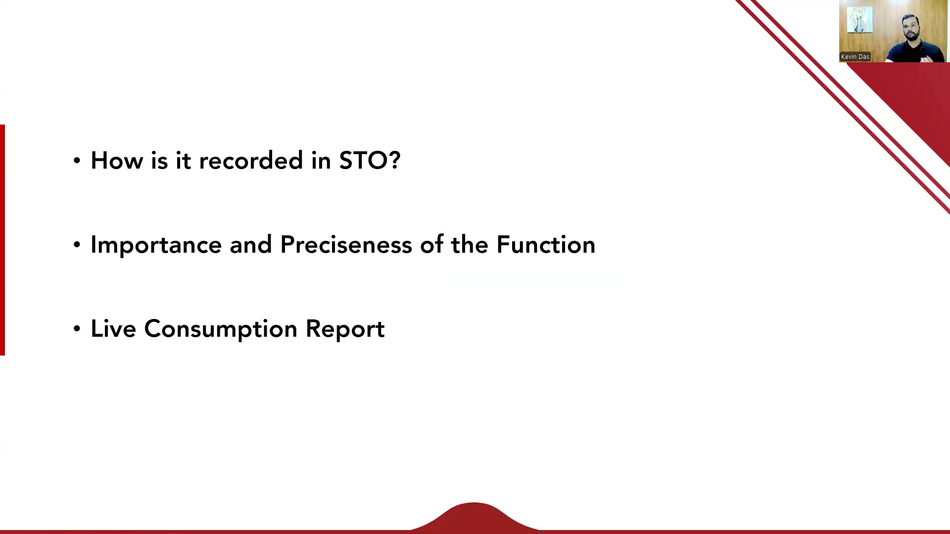
key(alt+Tab)
scroll(447, 372, down, 2)
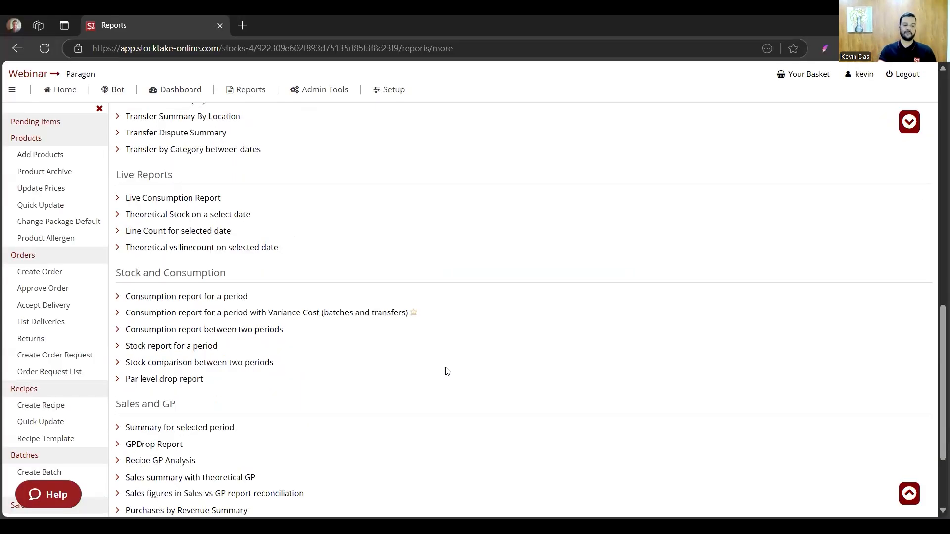
scroll(448, 372, down, 3)
scroll(454, 371, up, 2)
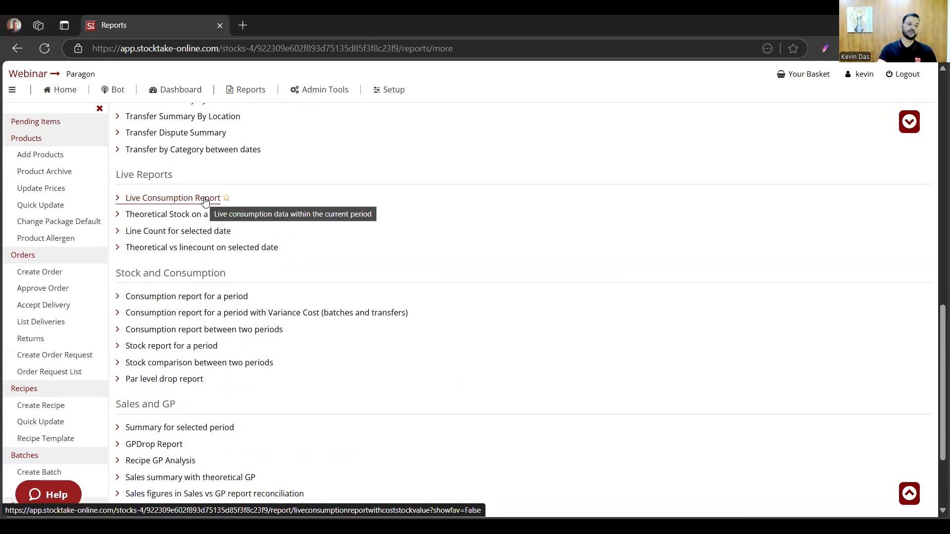
click(205, 199)
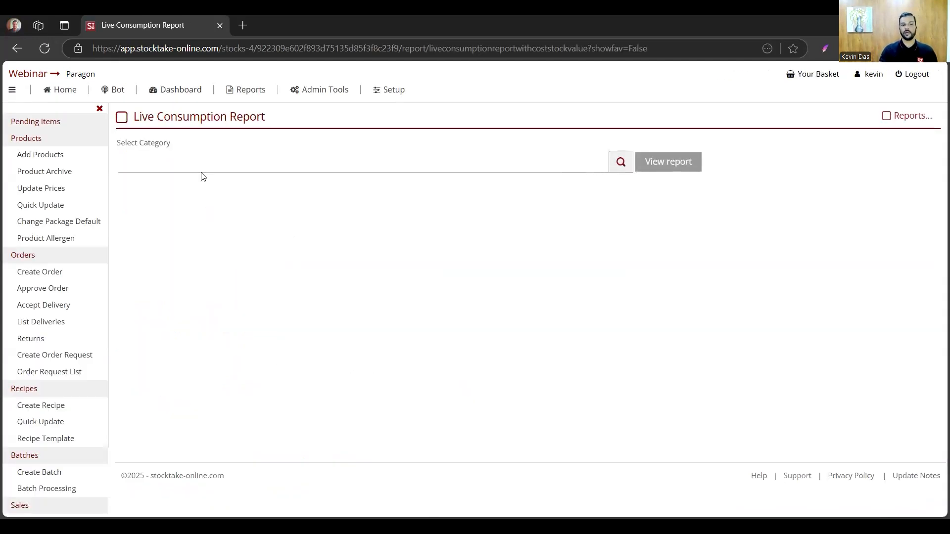
- Generate the Live Consumption Report for the Kitchen category
click(205, 169)
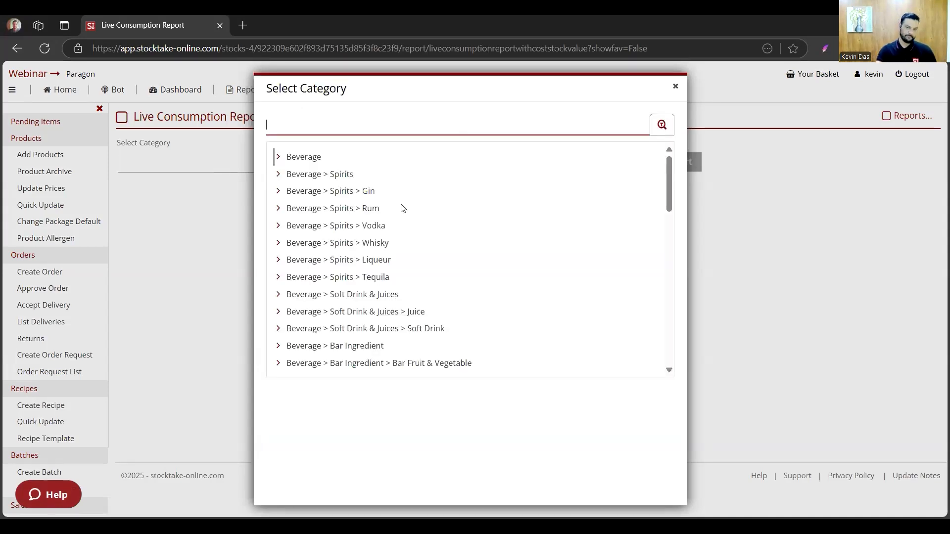
scroll(447, 222, down, 2)
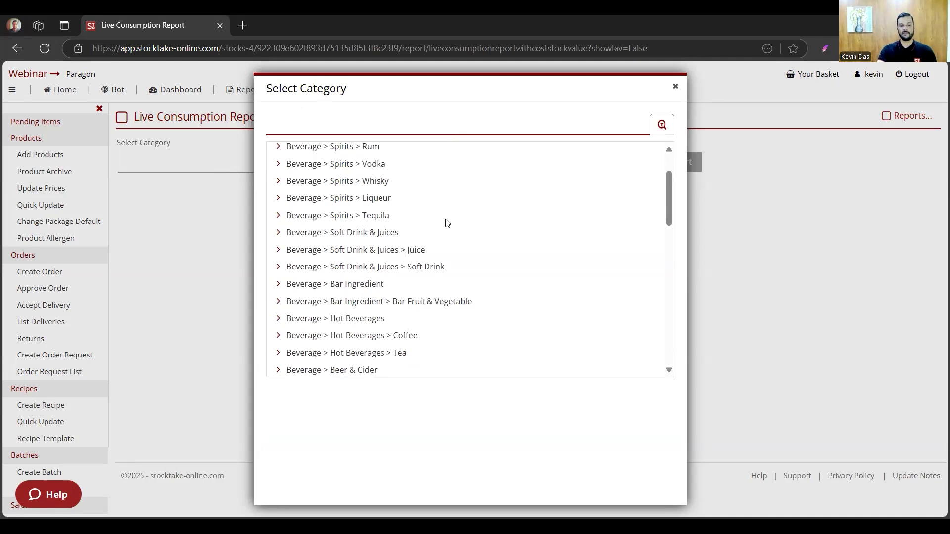
scroll(447, 223, down, 5)
click(291, 288)
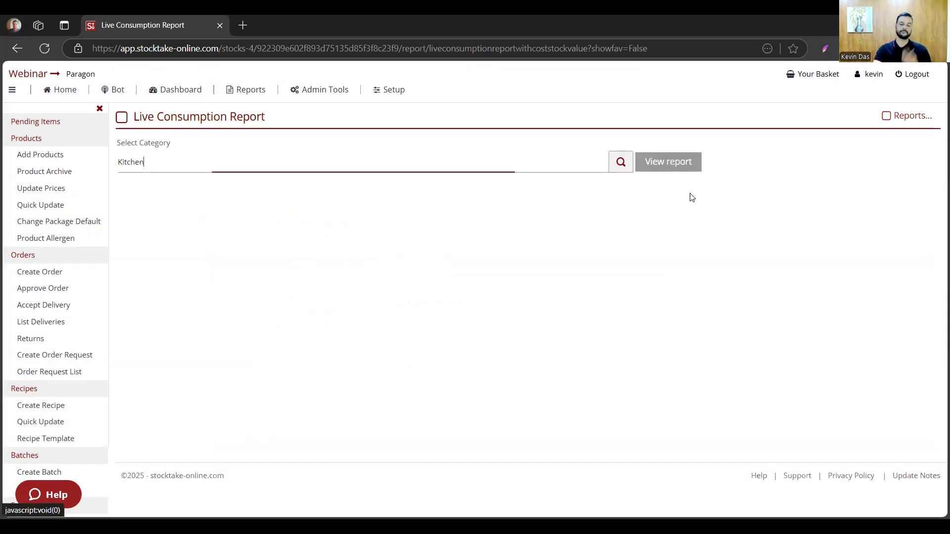
click(685, 168)
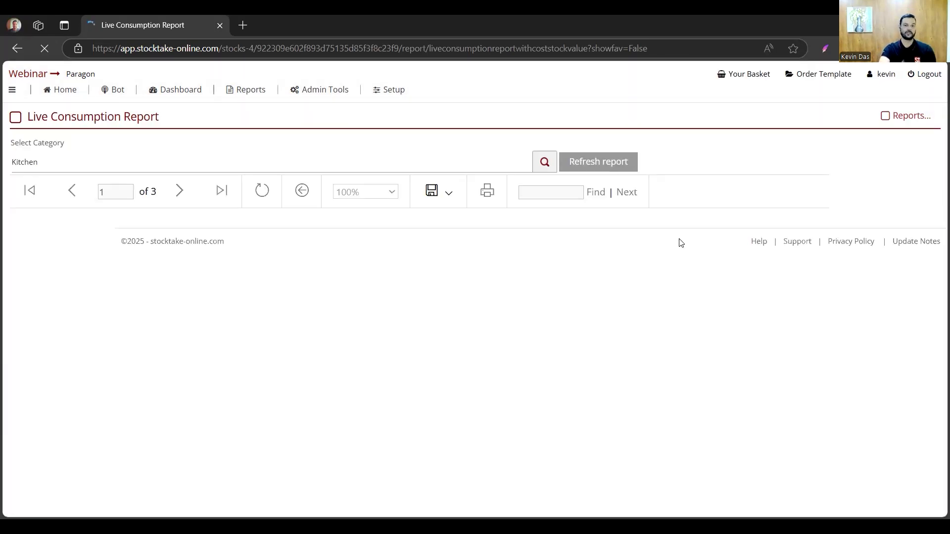
- Examine the opening stock, adjustments, sales and theoretical closing stock of the Kitchen products in the Live Consumption Report
scroll(681, 243, down, 3)
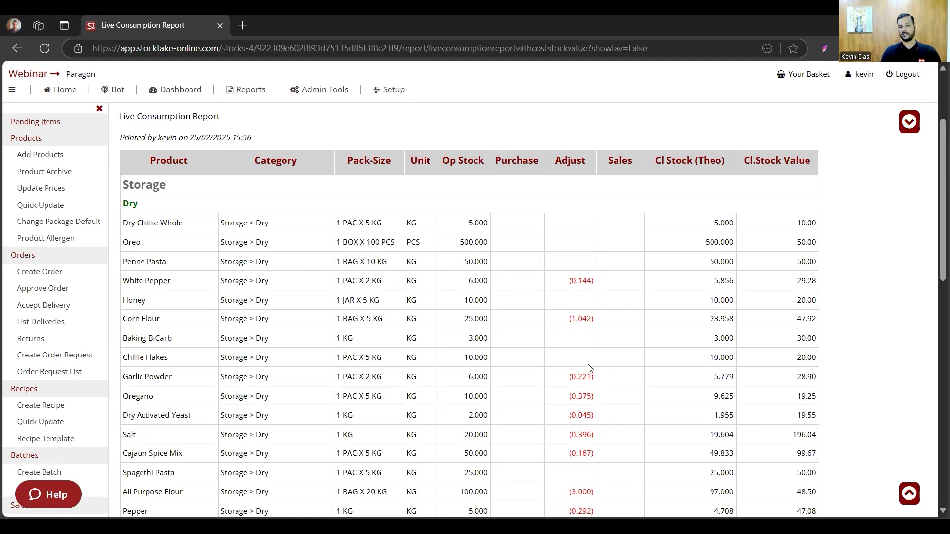
scroll(588, 368, down, 1)
scroll(588, 369, down, 2)
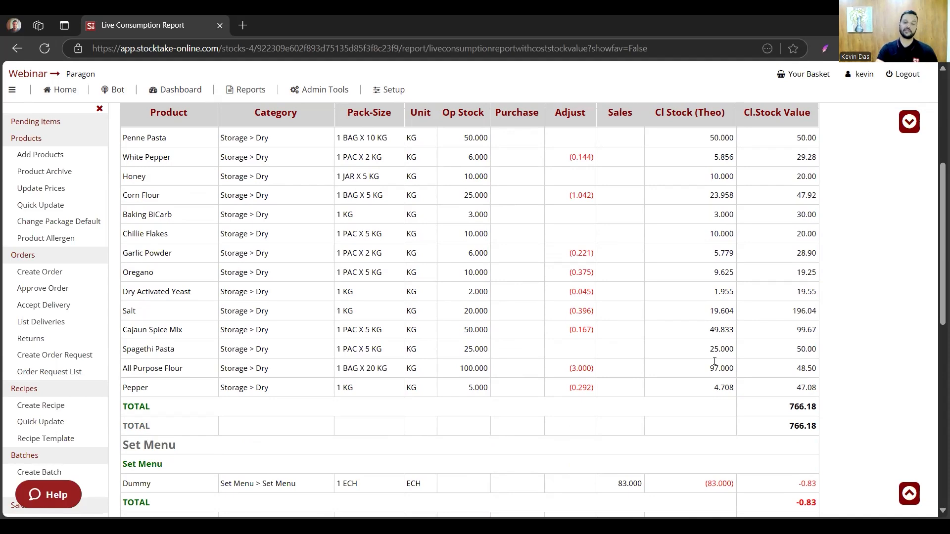
scroll(714, 361, down, 8)
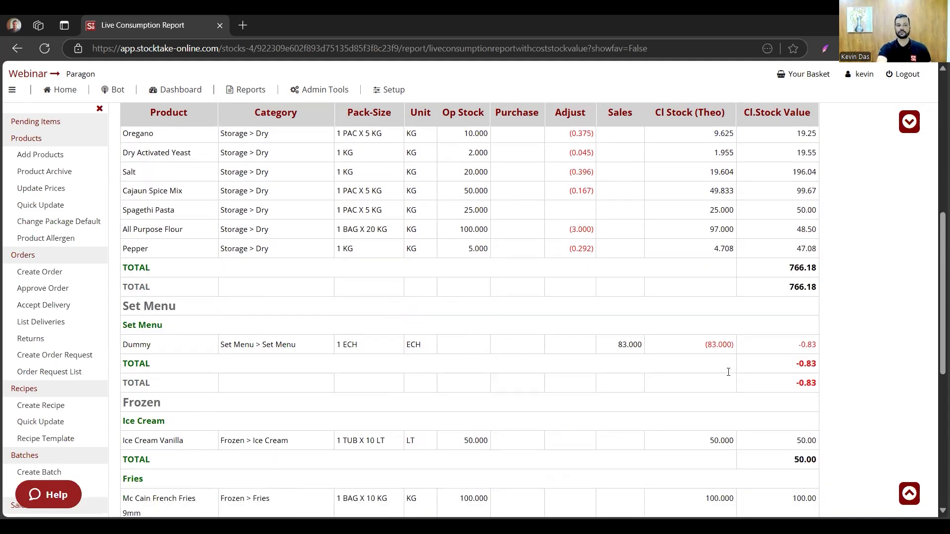
scroll(660, 358, up, 3)
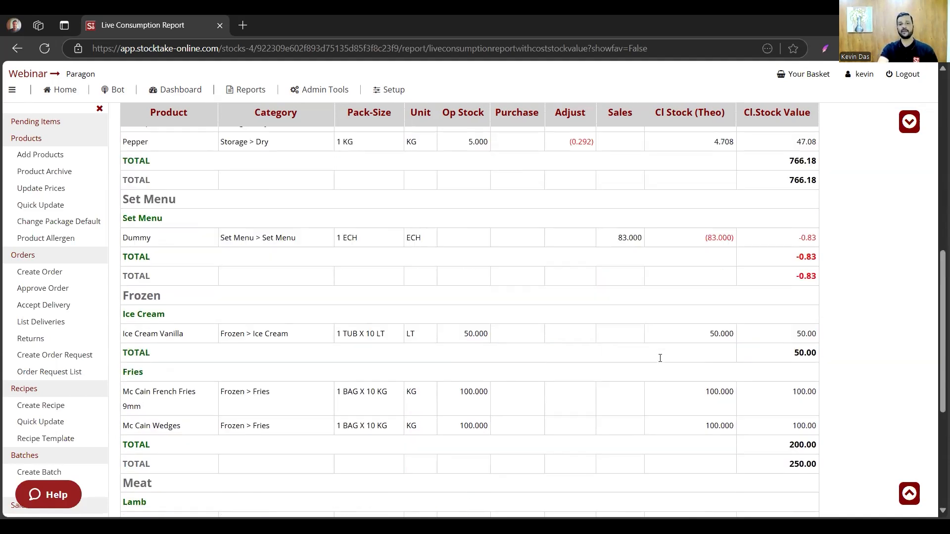
scroll(660, 356, up, 7)
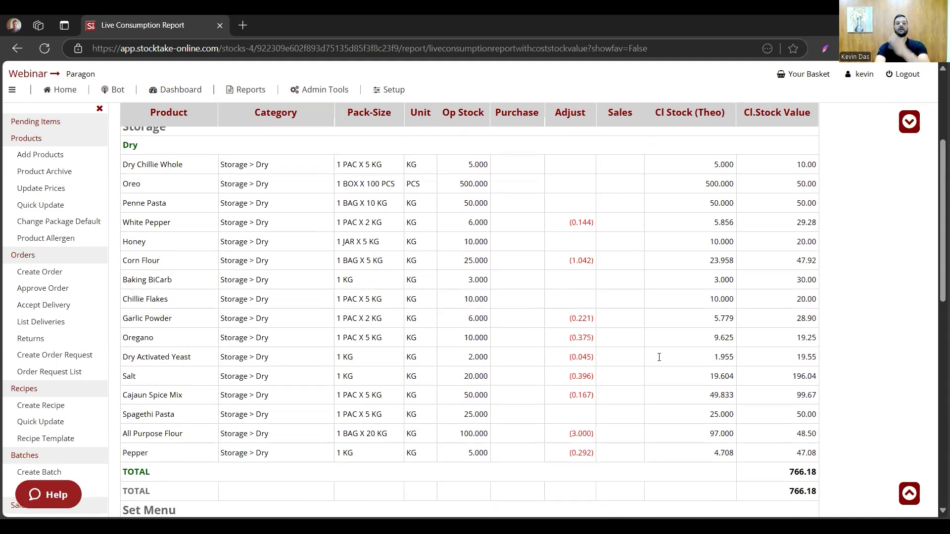
scroll(659, 357, up, 4)
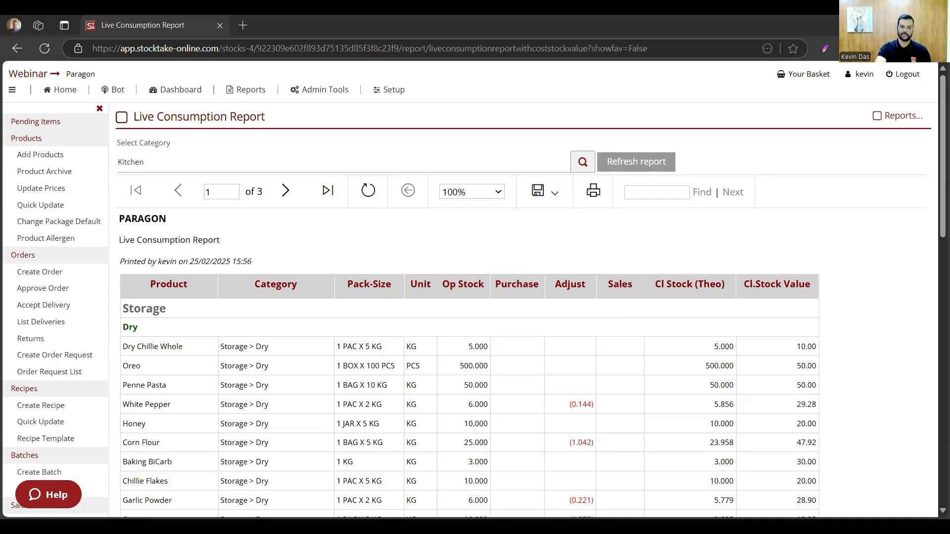
- Switch to the presentation slides and advance to the list of Stocktake topics
click(482, 501)
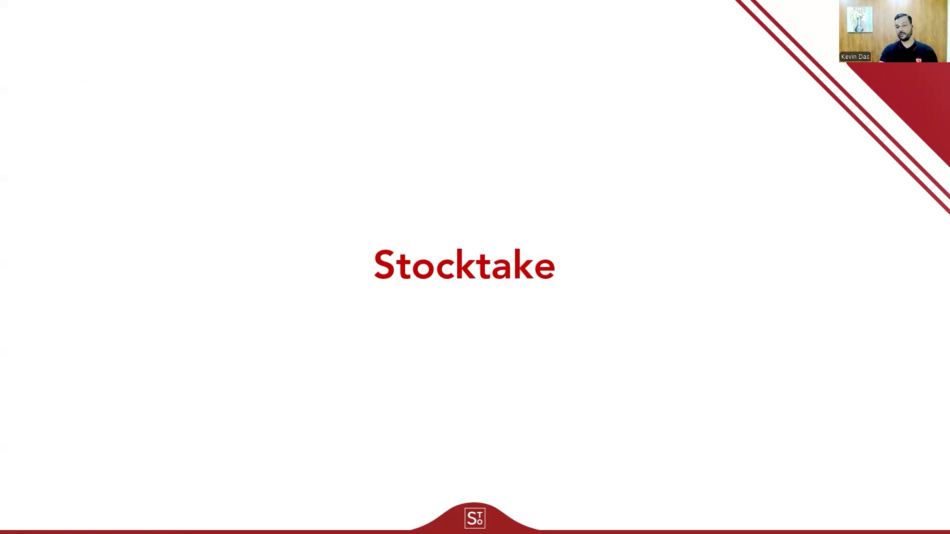
key(Right)
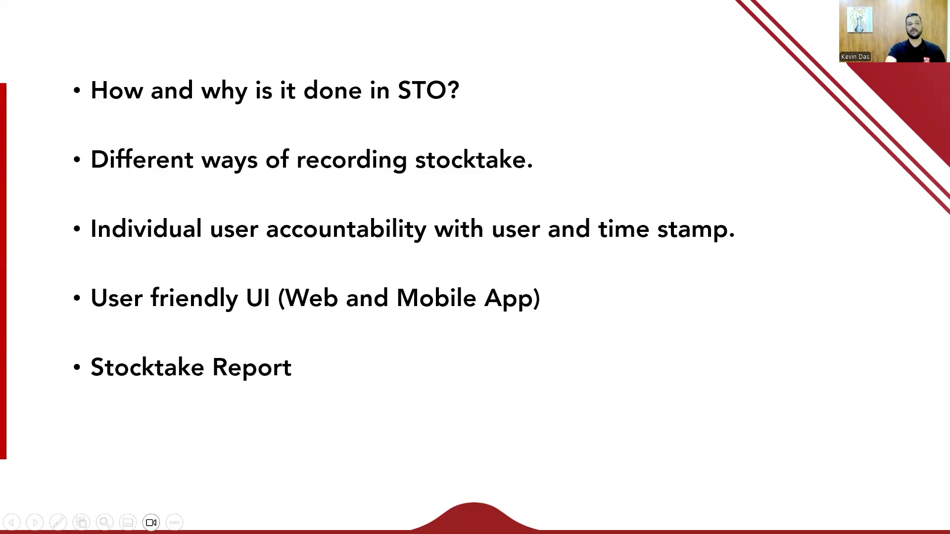
- Switch back to the browser and open the stocktake sheet for the period 01/02/2025 - 28/02/2025
key(alt+Tab)
click(75, 94)
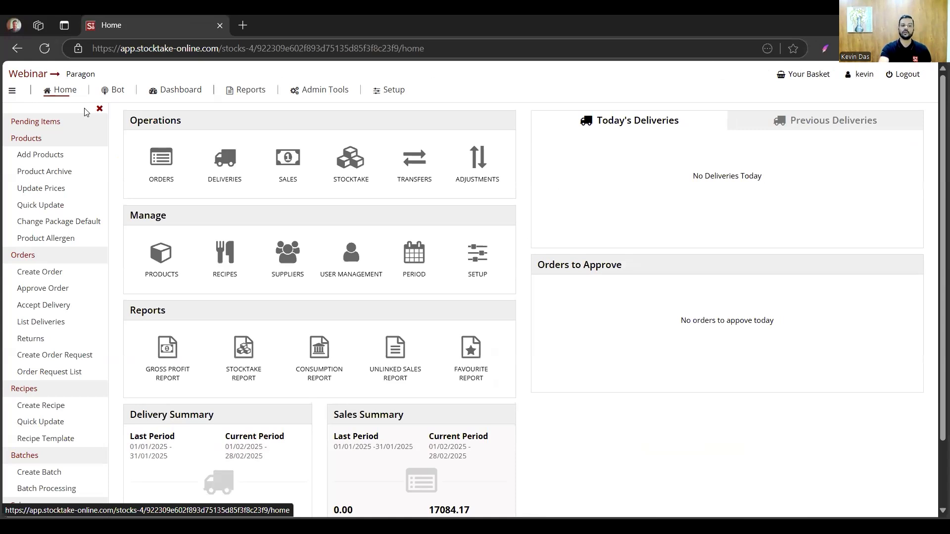
click(345, 182)
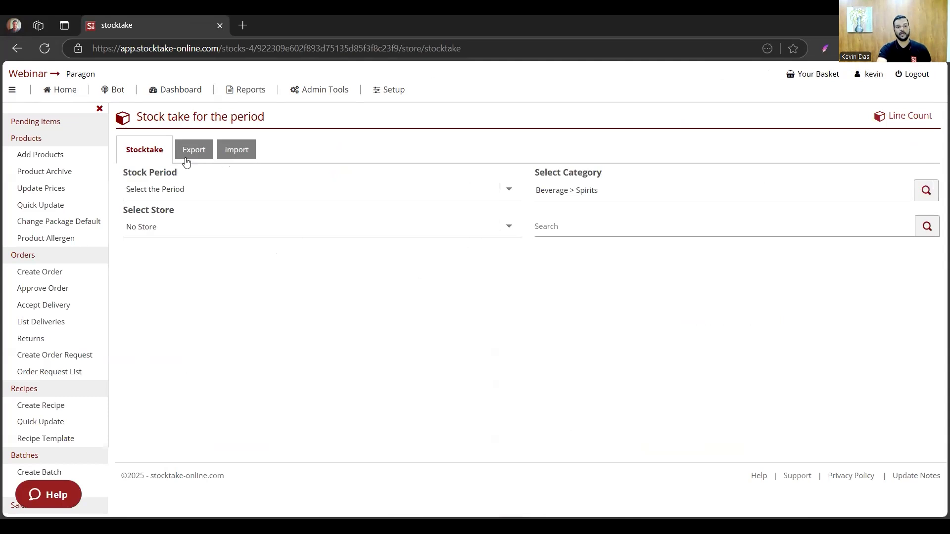
click(174, 192)
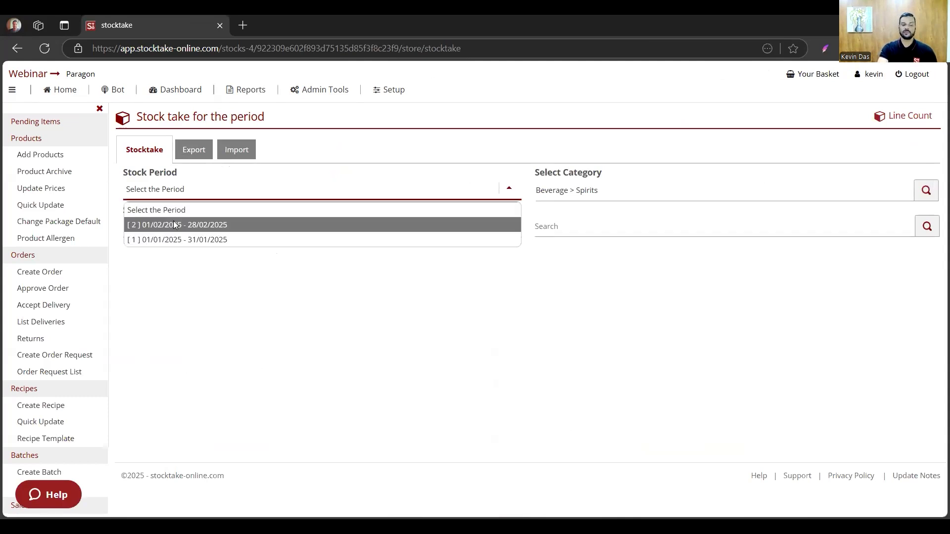
click(174, 224)
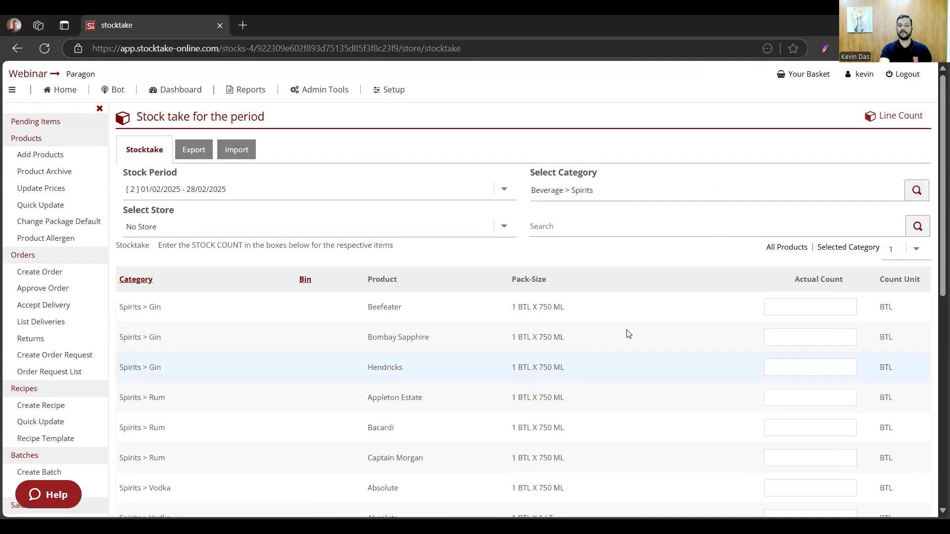
- Examine the Beverage > Spirits count sheet down to its end and view the available categories without changing the selection
click(790, 307)
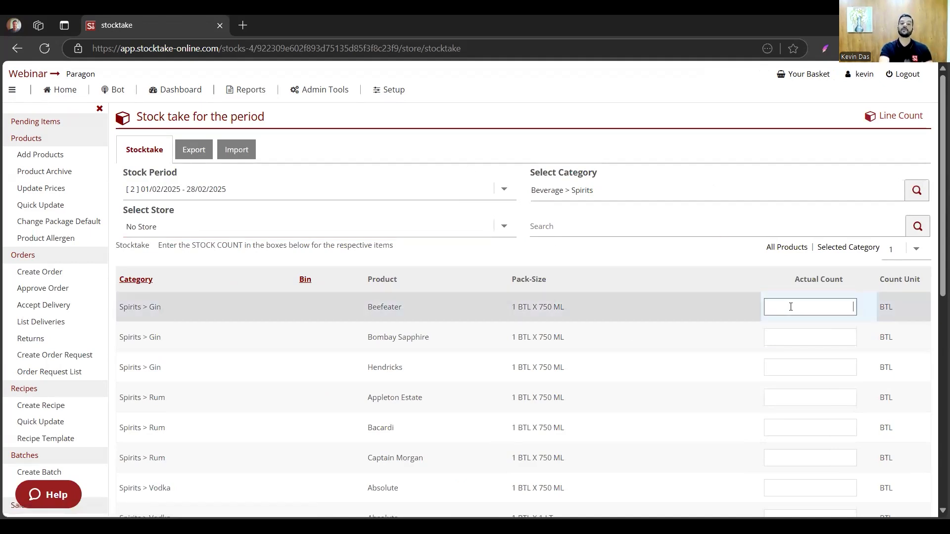
scroll(796, 329, down, 9)
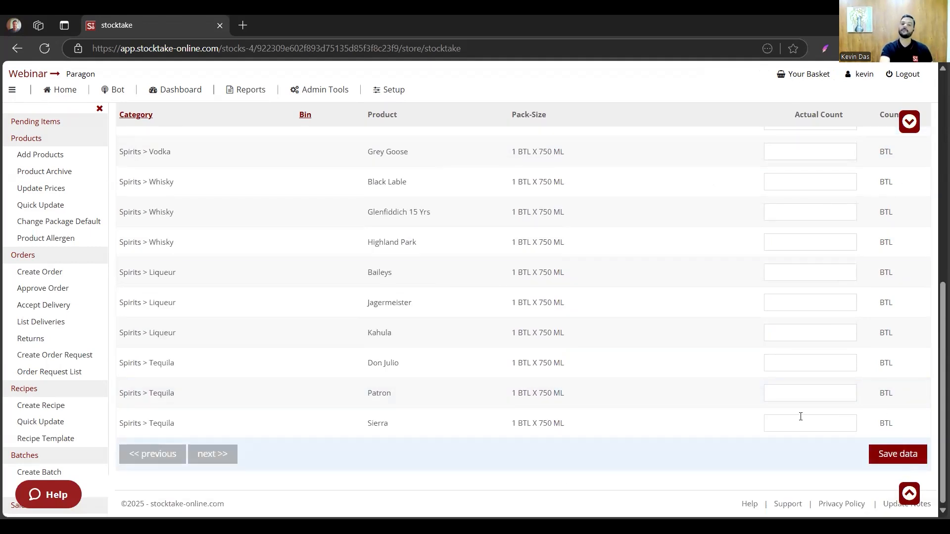
scroll(573, 211, up, 4)
scroll(573, 211, up, 5)
click(576, 193)
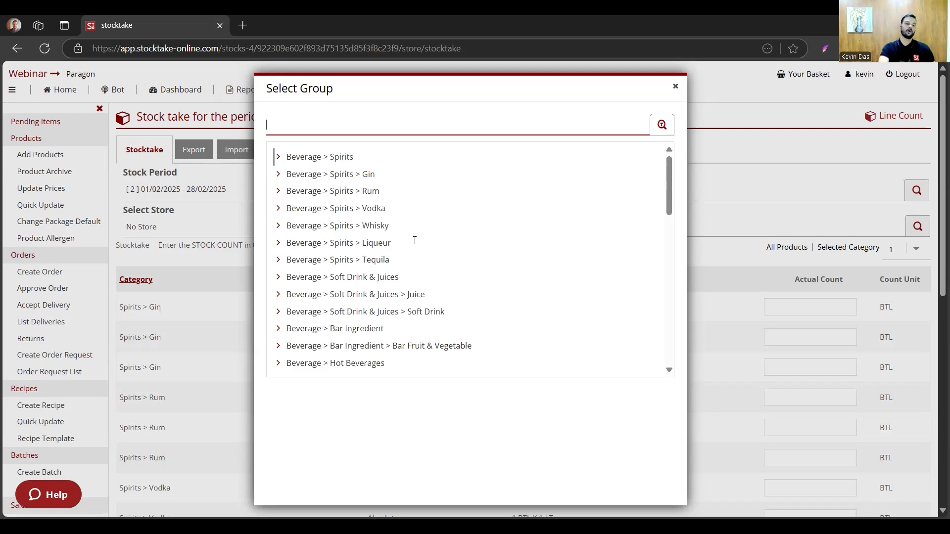
scroll(415, 241, down, 6)
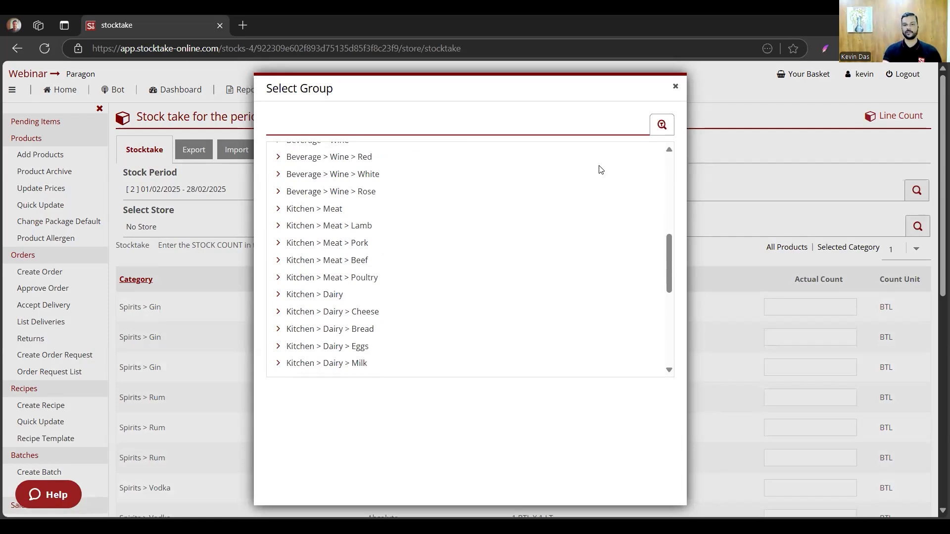
click(675, 87)
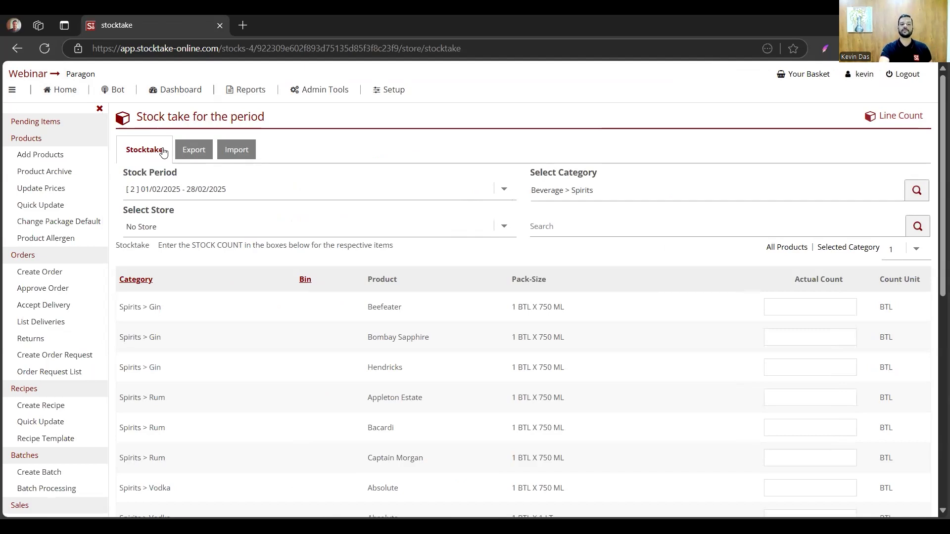
- Export the Beverage stocktake sheet for the period 01/02/2025 - 28/02/2025 with No Store selected to an xlsx file
click(201, 152)
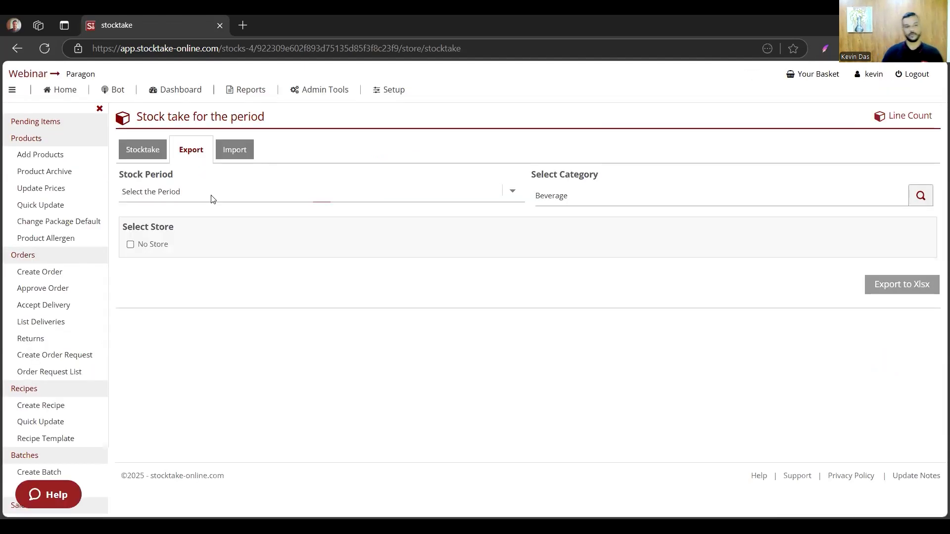
click(209, 197)
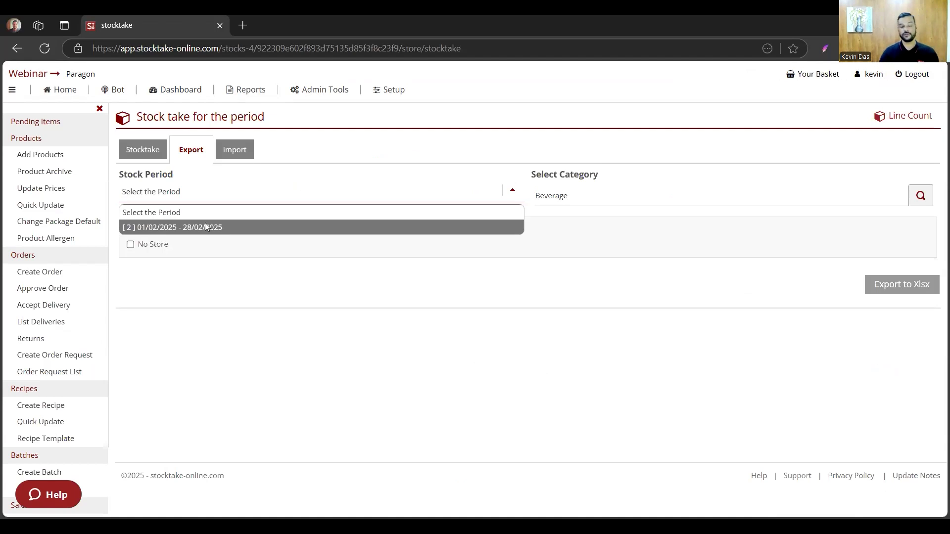
click(206, 227)
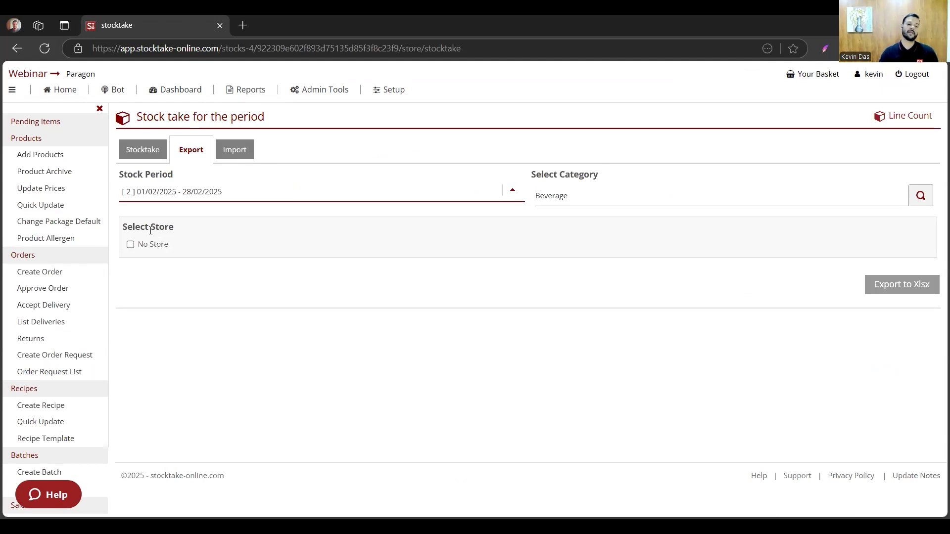
click(131, 244)
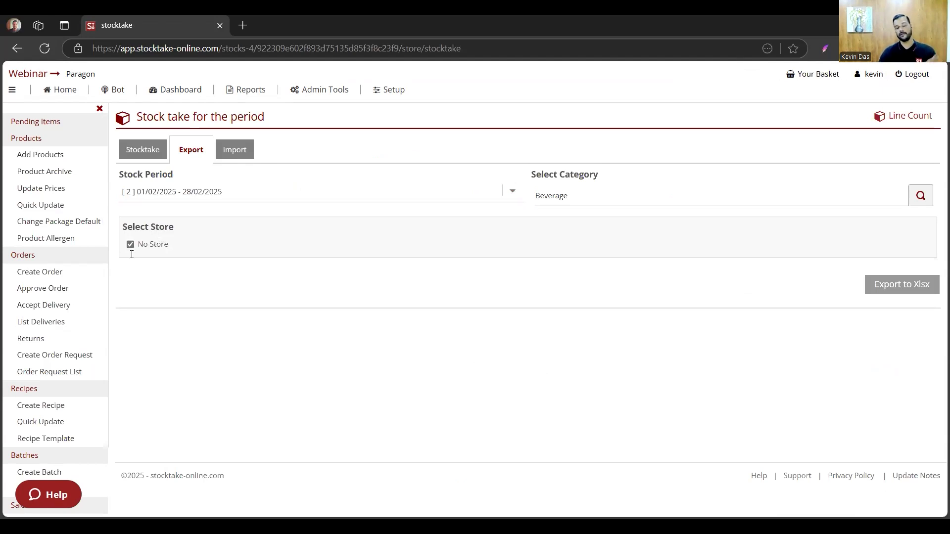
click(908, 278)
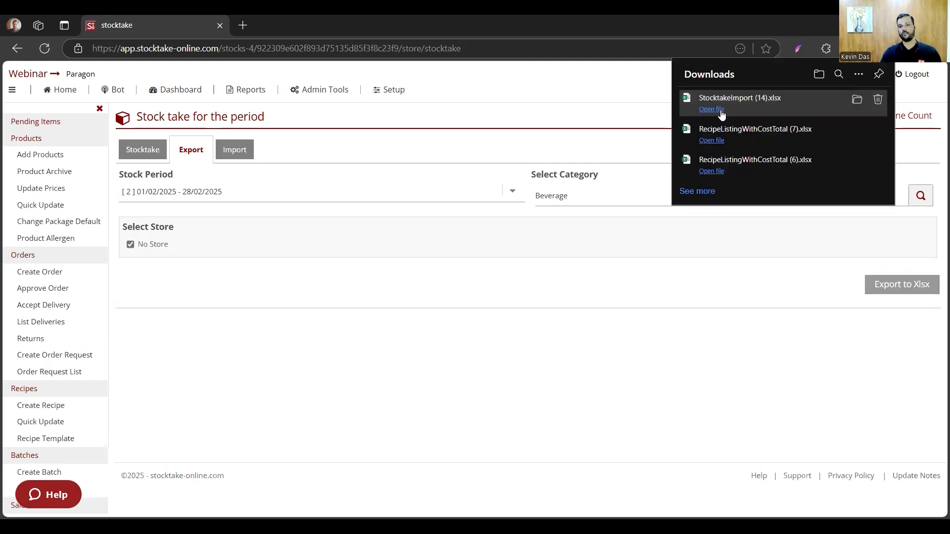
- Open the downloaded StocktakeImport (14).xlsx in Excel, enable editing and look over the product rows of the count sheet
click(721, 109)
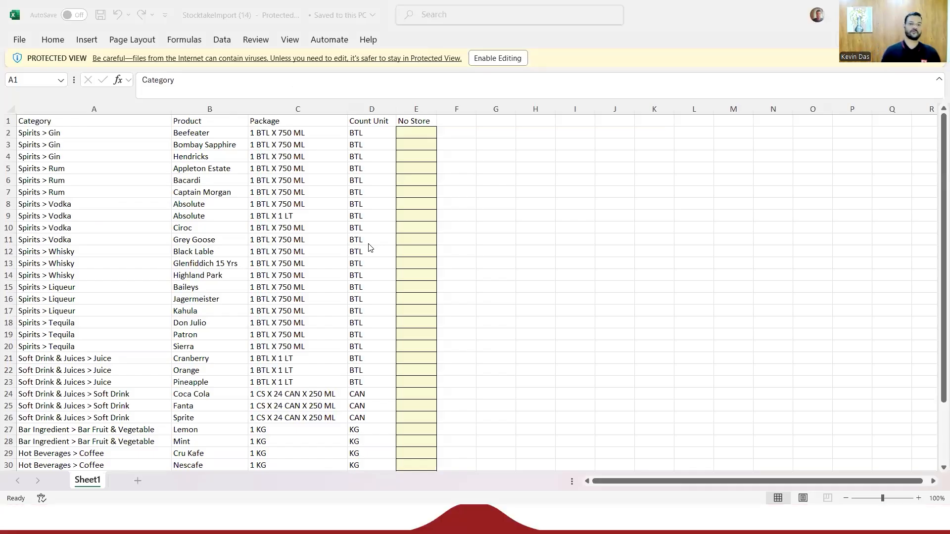
click(515, 58)
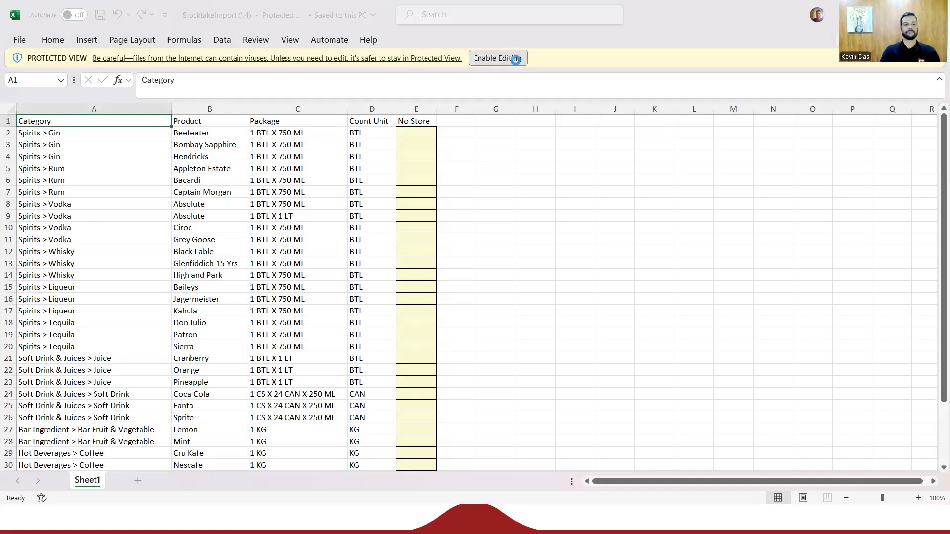
scroll(301, 187, down, 4)
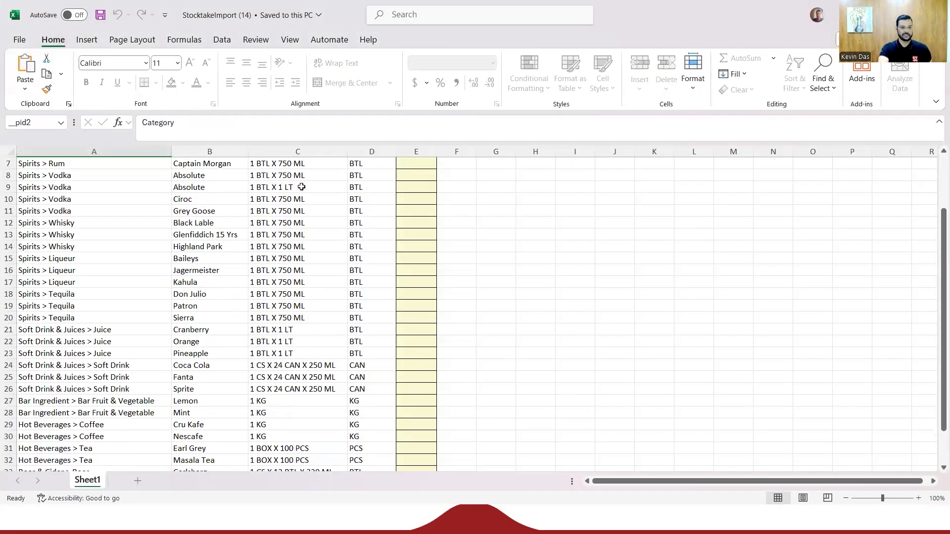
scroll(307, 294, up, 2)
scroll(307, 294, up, 2)
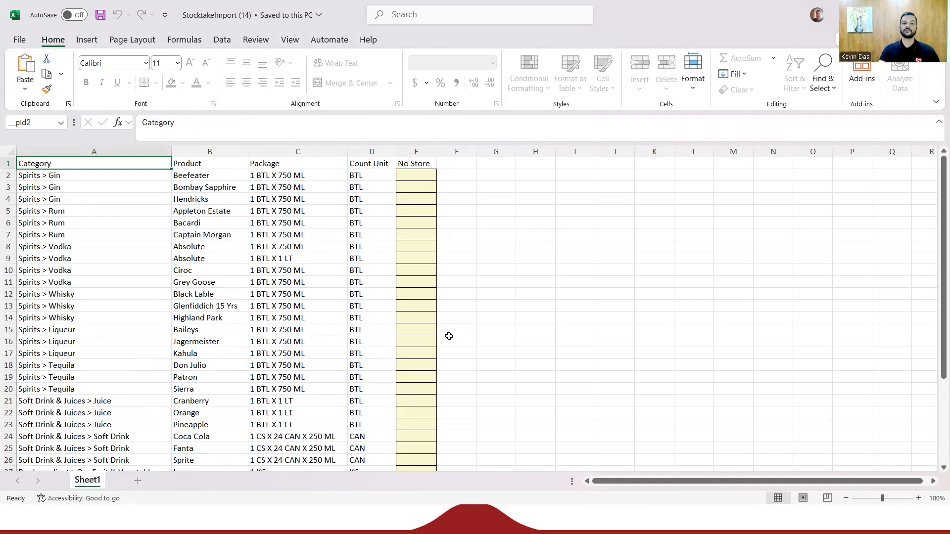
- Enter No Store counts of 10 for Beefeater, 12 for Hendricks and 14 for Highland Park
click(424, 179)
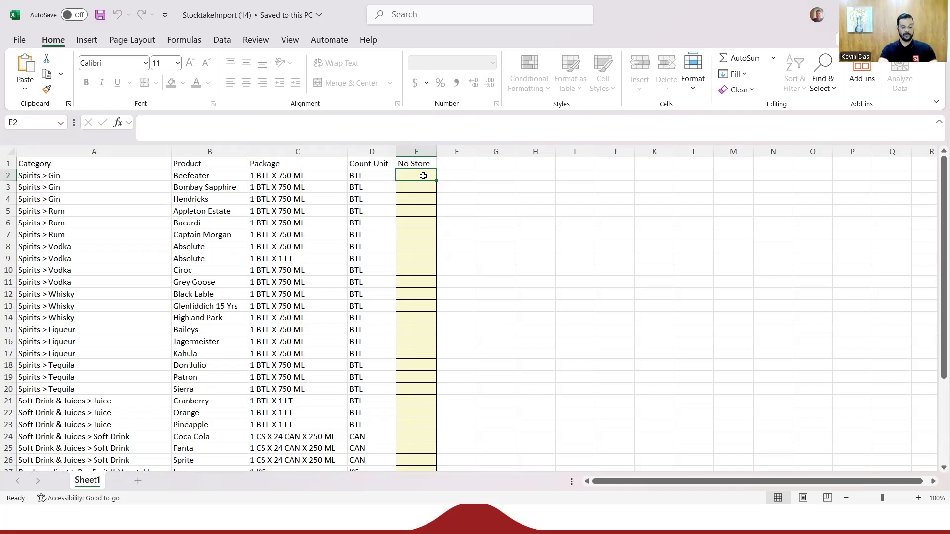
text(10)
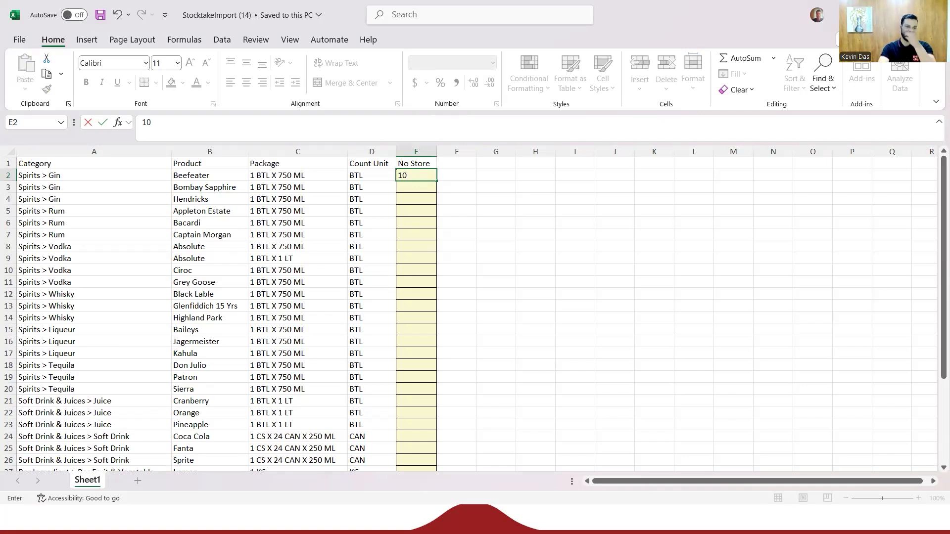
click(404, 198)
text(12)
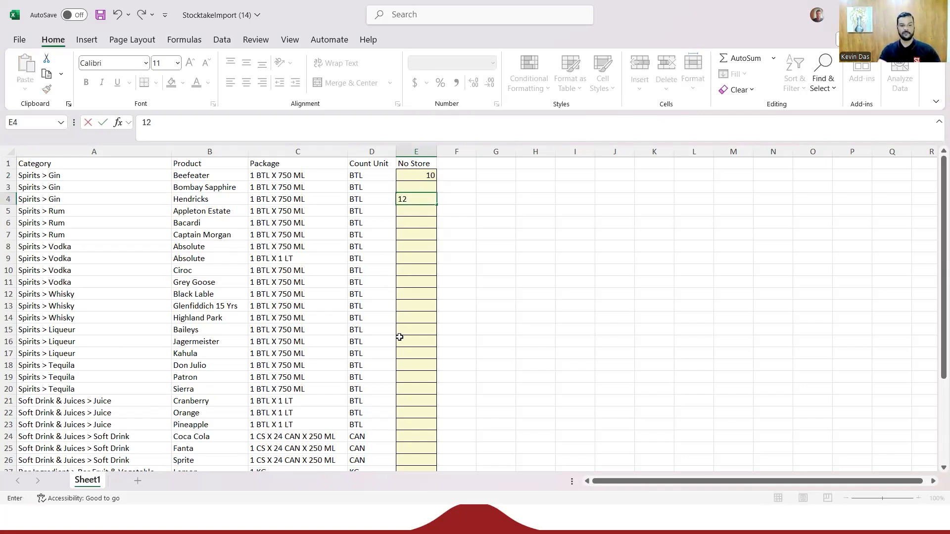
click(418, 319)
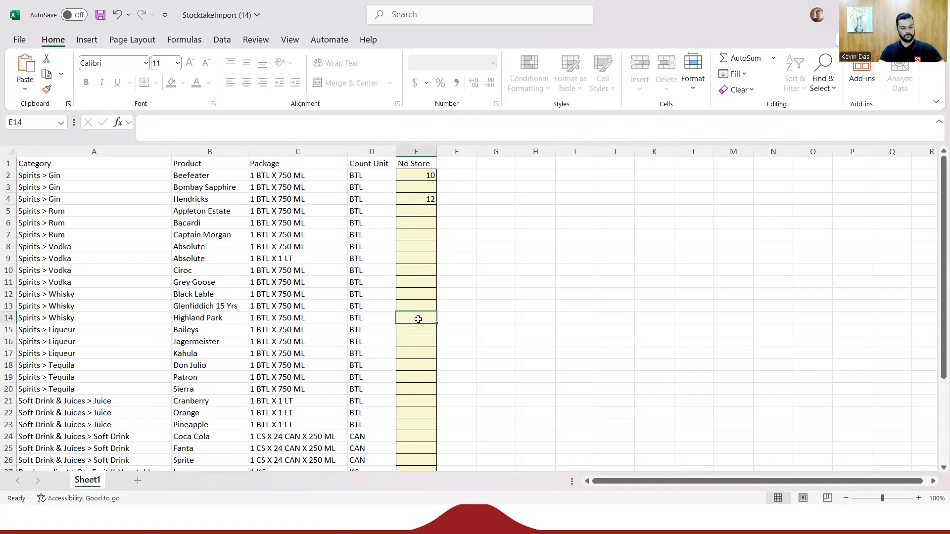
text(14)
- Enter No Store counts of 5 for Mint, 23 for Masala Tea and 1 for Patron
scroll(416, 356, down, 4)
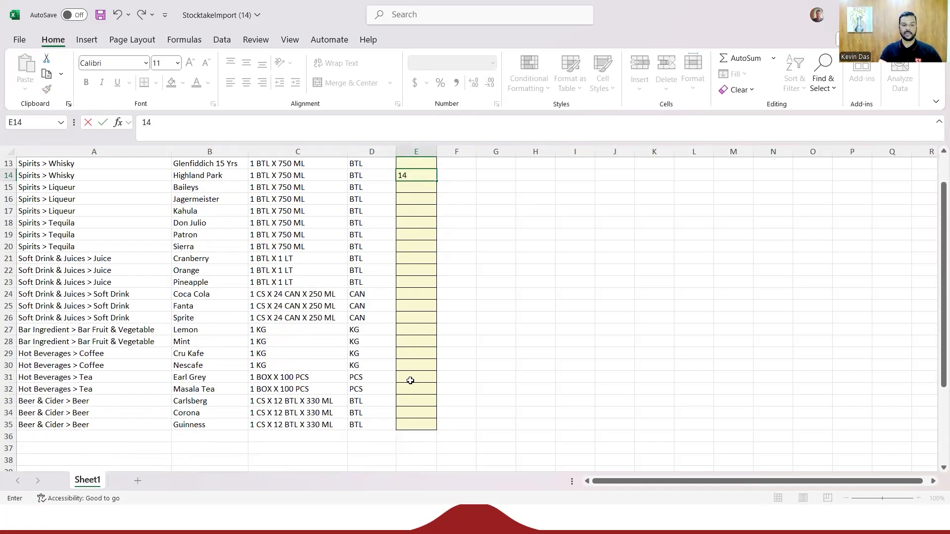
click(416, 342)
text(5)
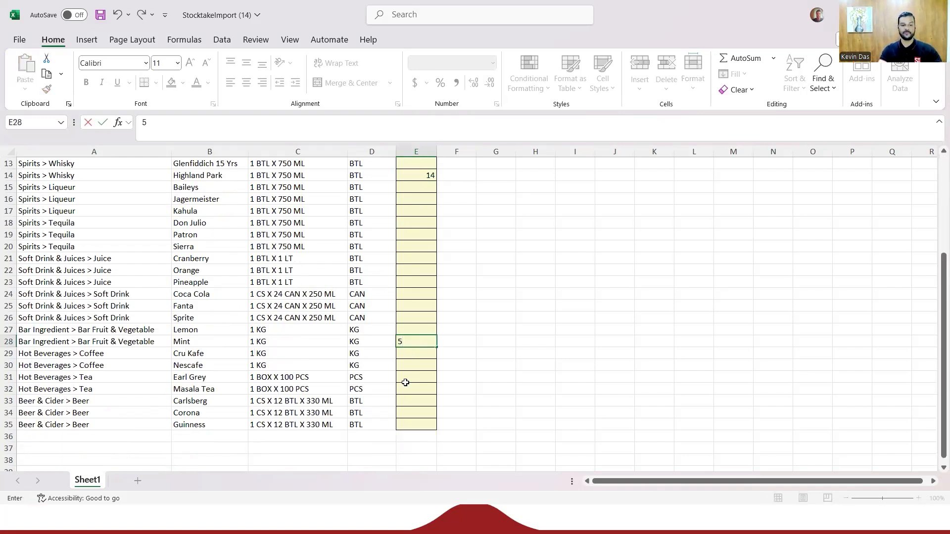
click(406, 388)
text(23)
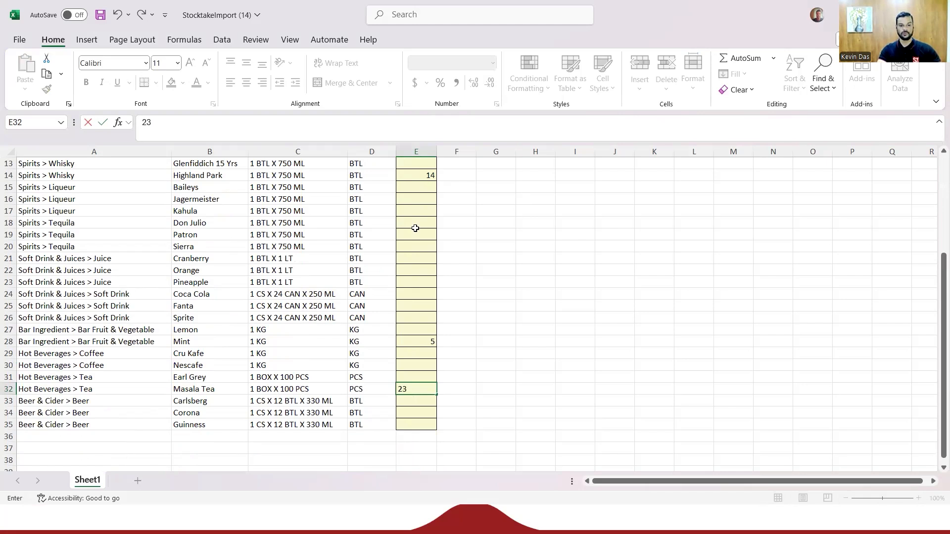
click(415, 230)
text(1)
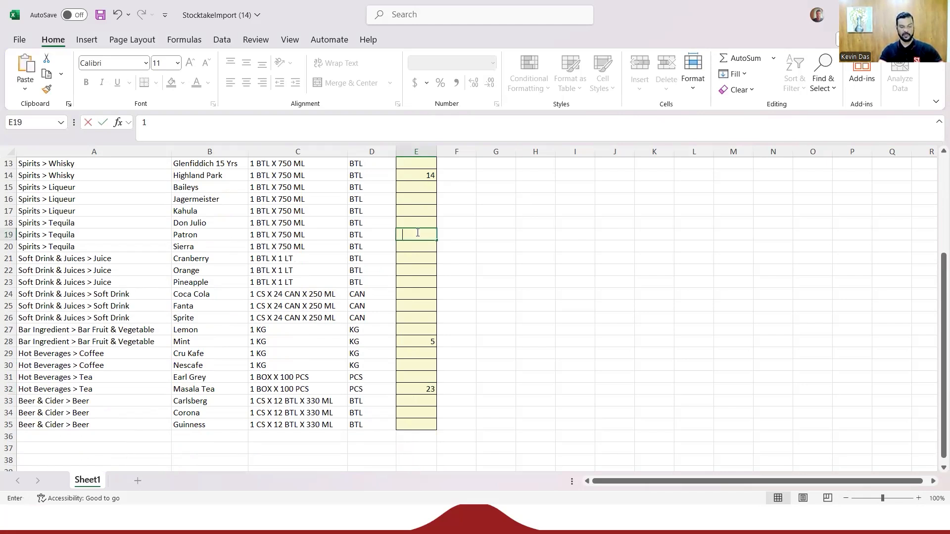
scroll(509, 354, down, 1)
scroll(547, 339, up, 5)
- Save a copy of the workbook to the Desktop as StocktakeImport (14) in Excel Workbook format
click(22, 48)
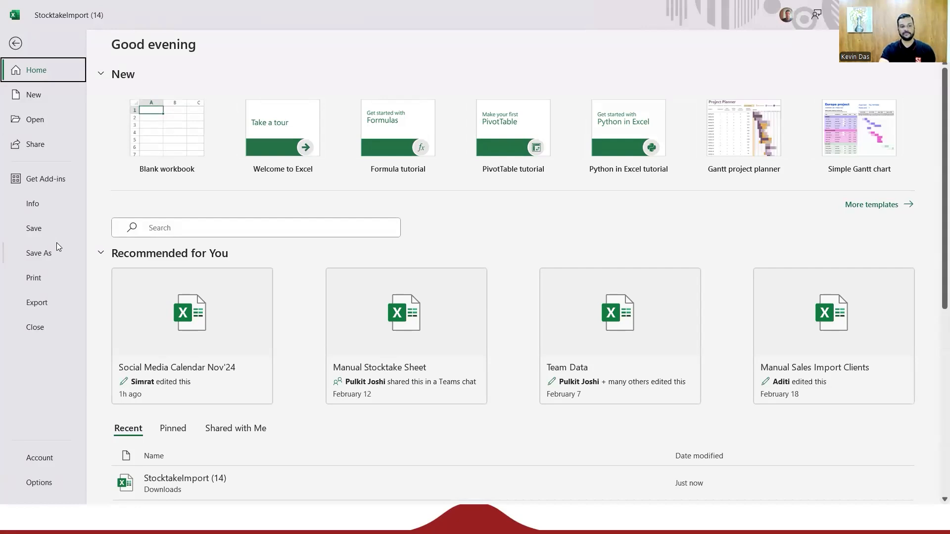
click(43, 255)
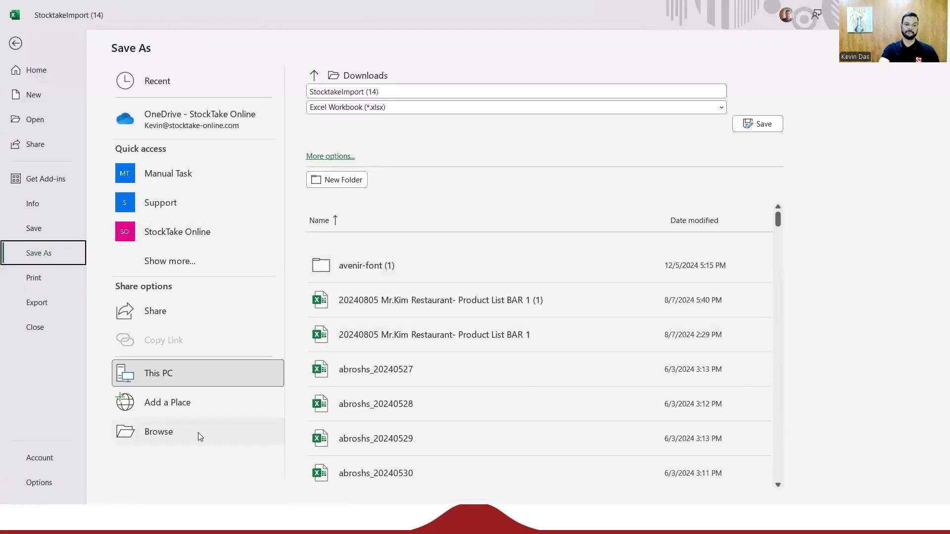
click(145, 437)
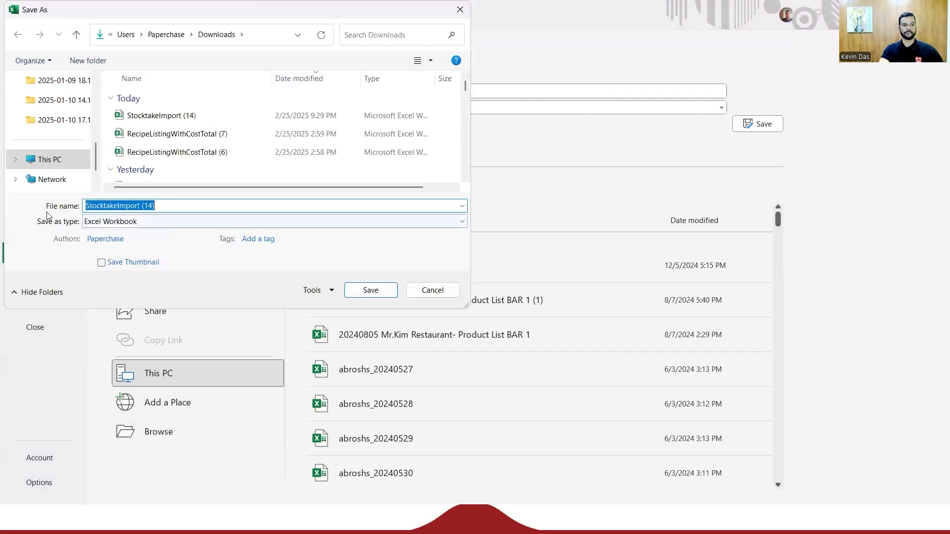
click(178, 205)
scroll(60, 164, up, 5)
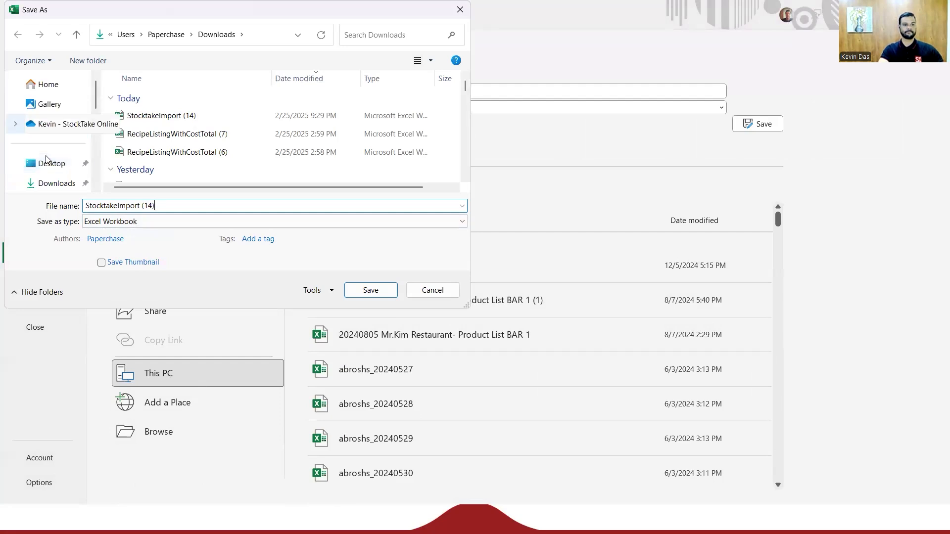
click(69, 170)
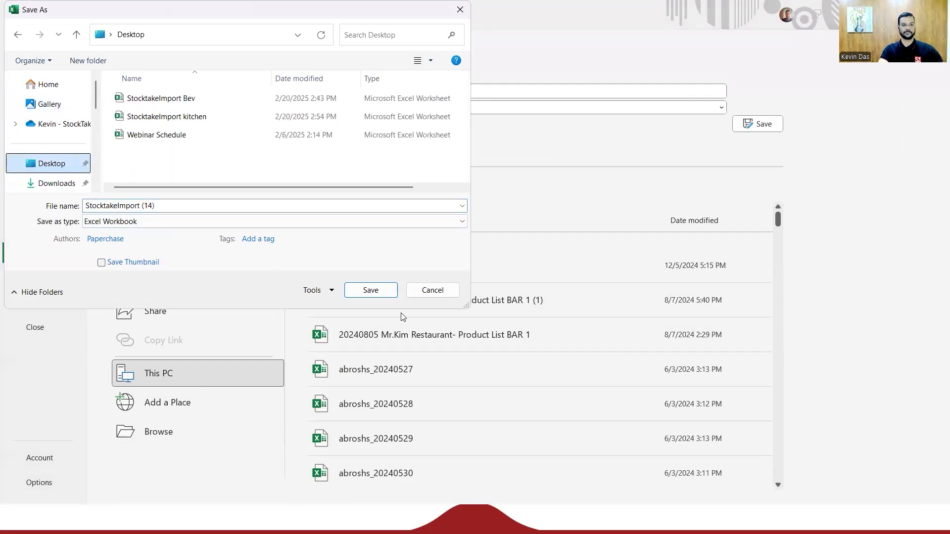
click(370, 291)
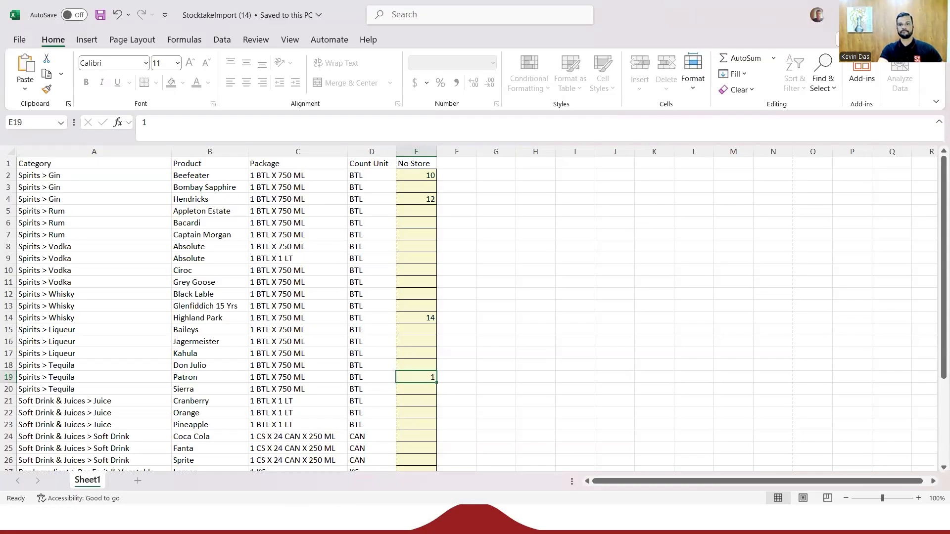
- Switch back to the browser and open the stocktake import page
click(881, 14)
click(800, 136)
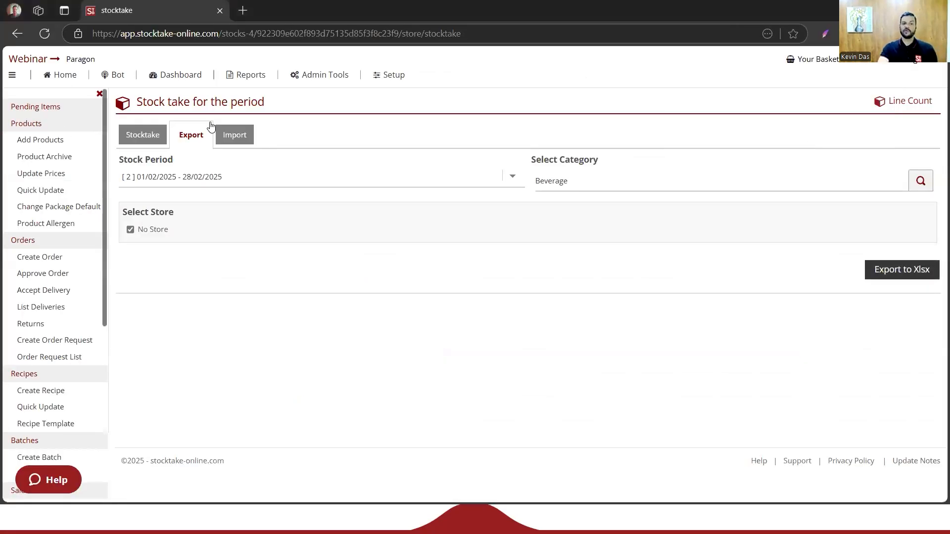
click(232, 142)
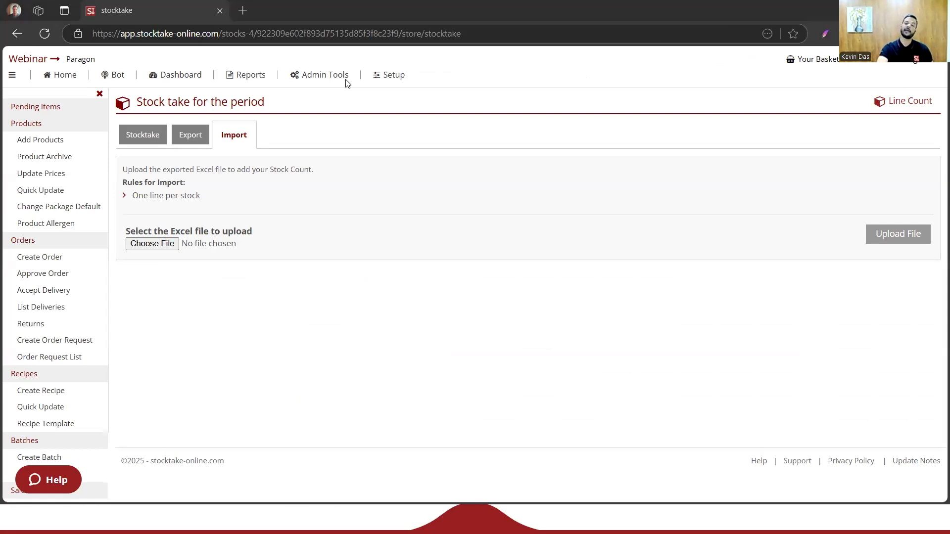
click(235, 134)
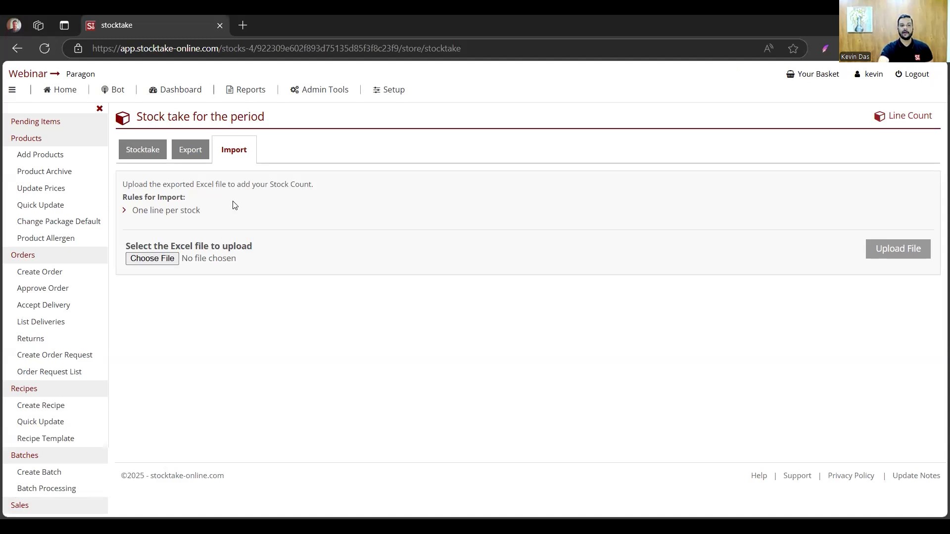
- Choose StocktakeImport (14).xlsx from the Desktop as the import file and upload it
click(172, 262)
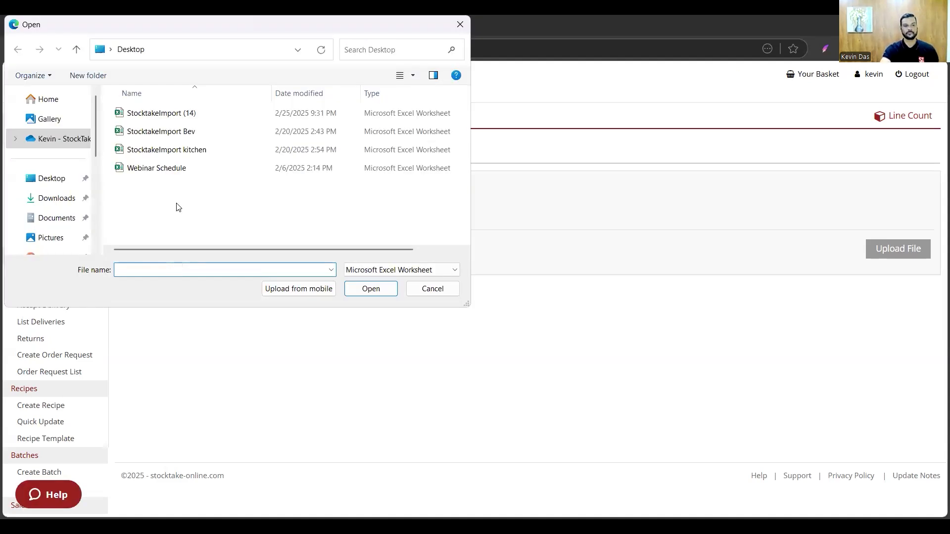
click(178, 119)
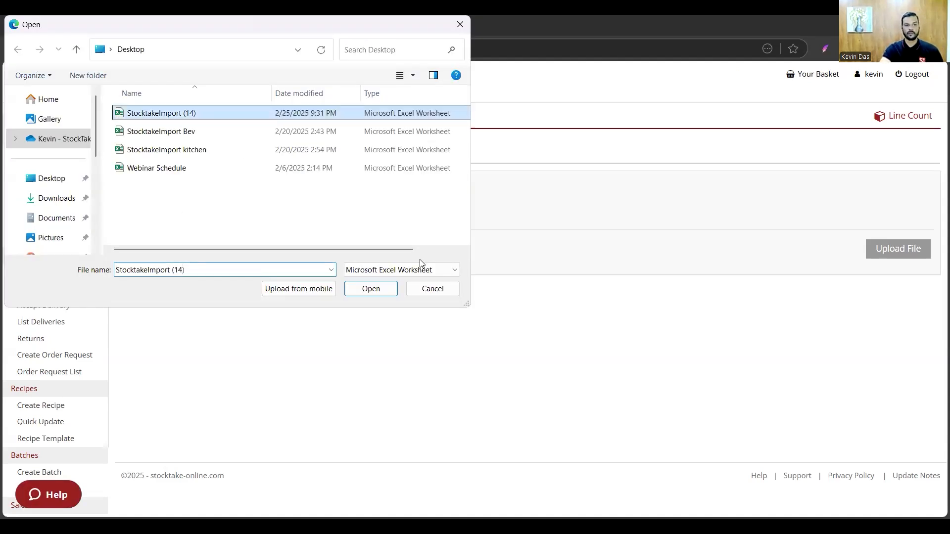
click(382, 292)
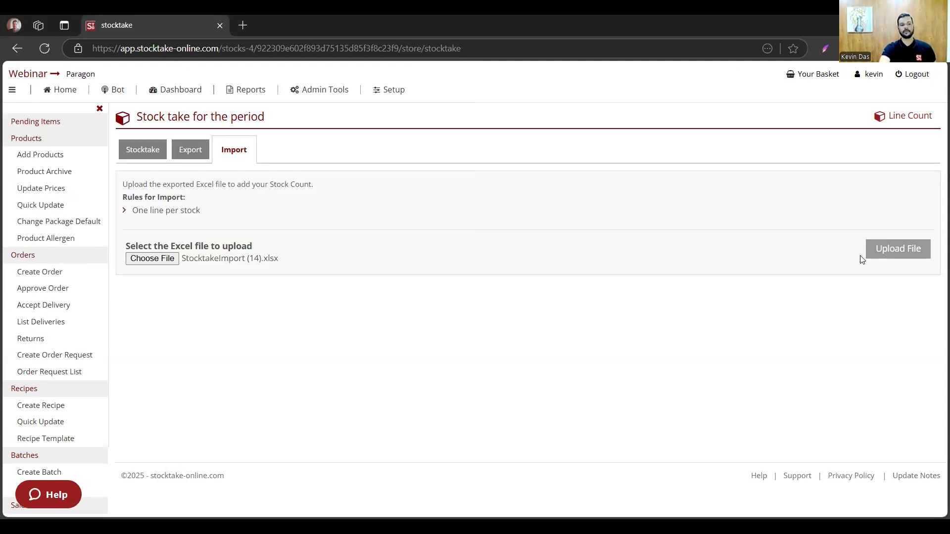
click(157, 266)
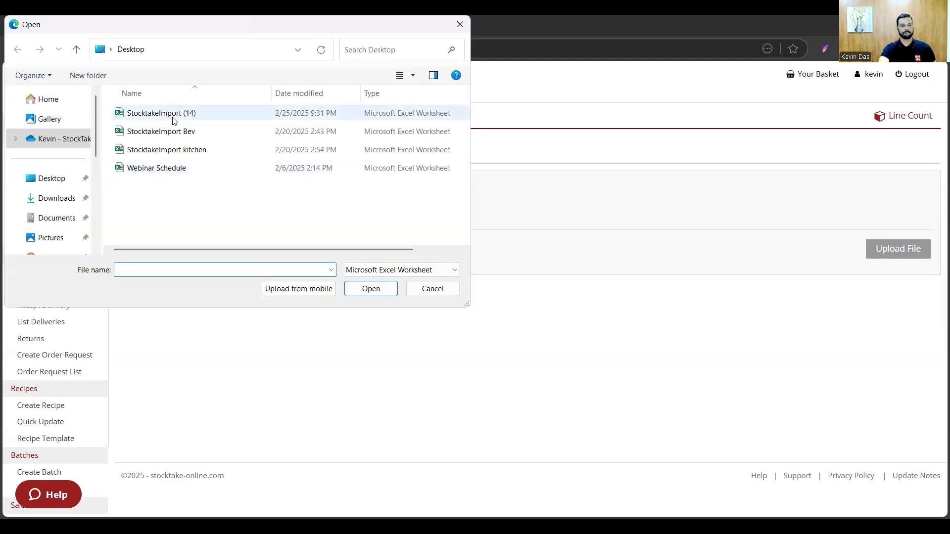
click(164, 113)
click(371, 289)
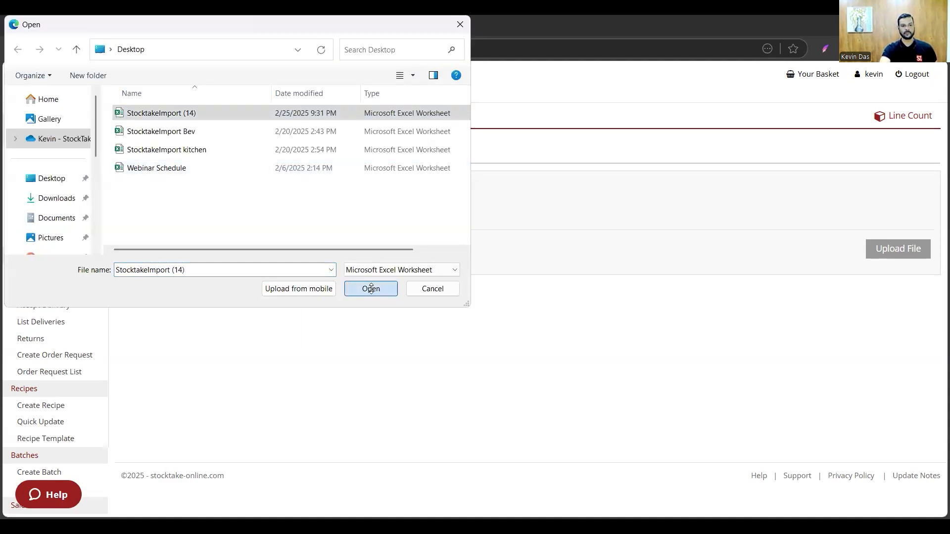
click(903, 247)
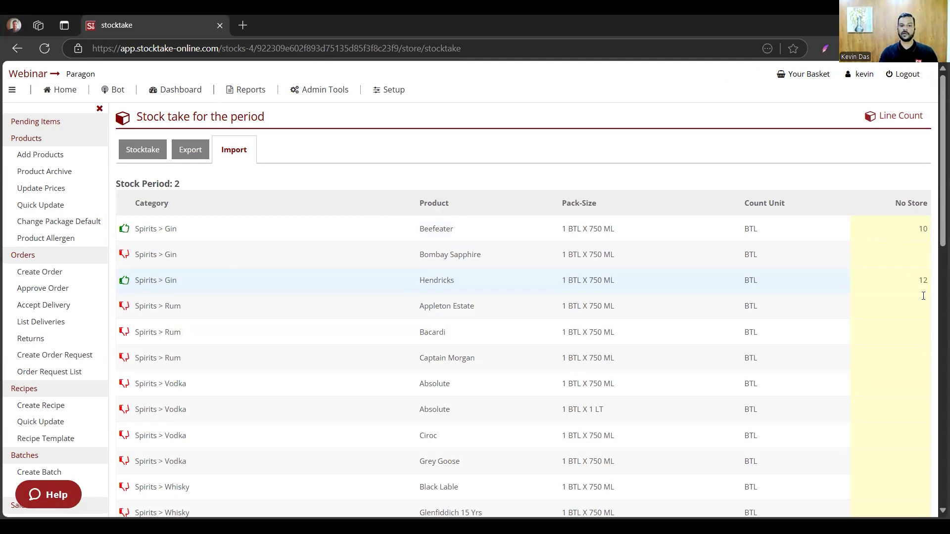
- Review the imported counts down to the last product line and start uploading them to the stocktake
scroll(921, 282, down, 7)
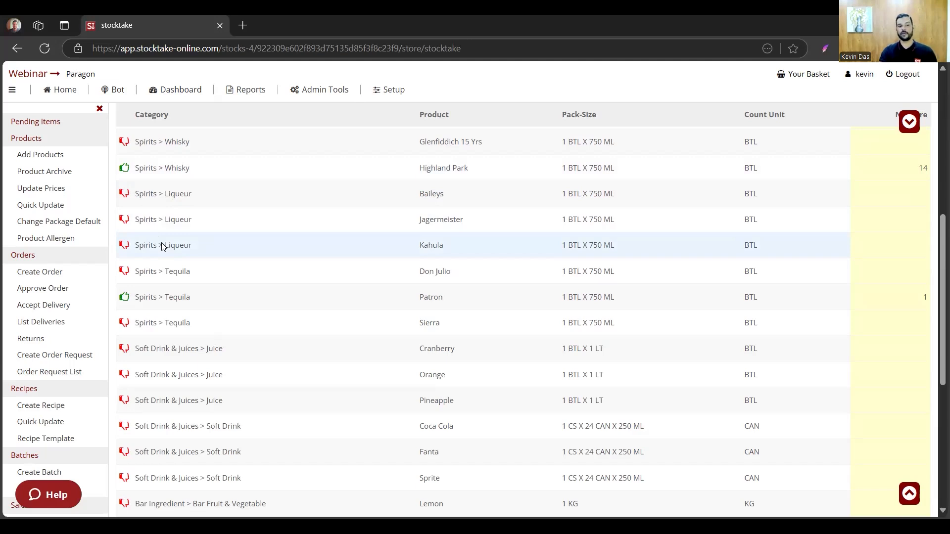
scroll(236, 274, down, 6)
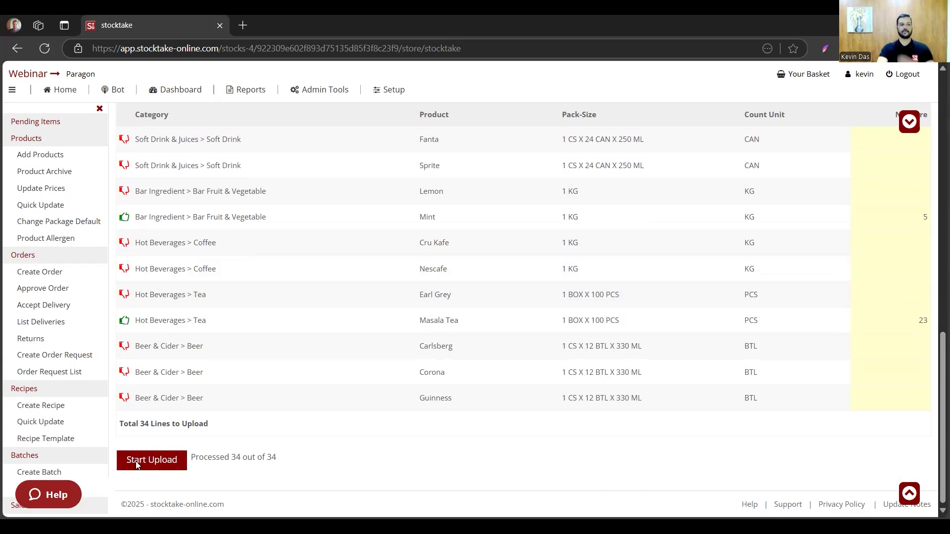
click(165, 461)
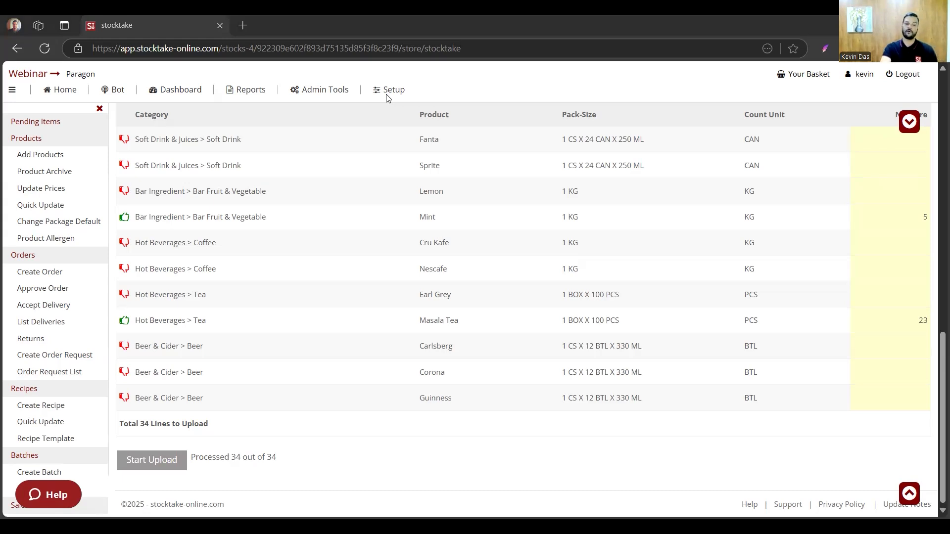
- Switch to the presentation slideshow and play the embedded video of the mobile stocktake app
key(alt+Tab)
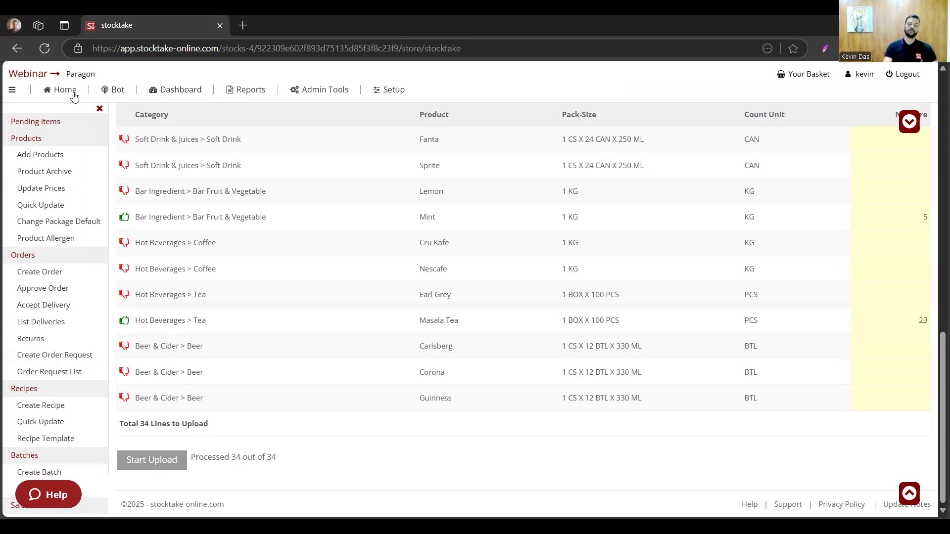
click(65, 96)
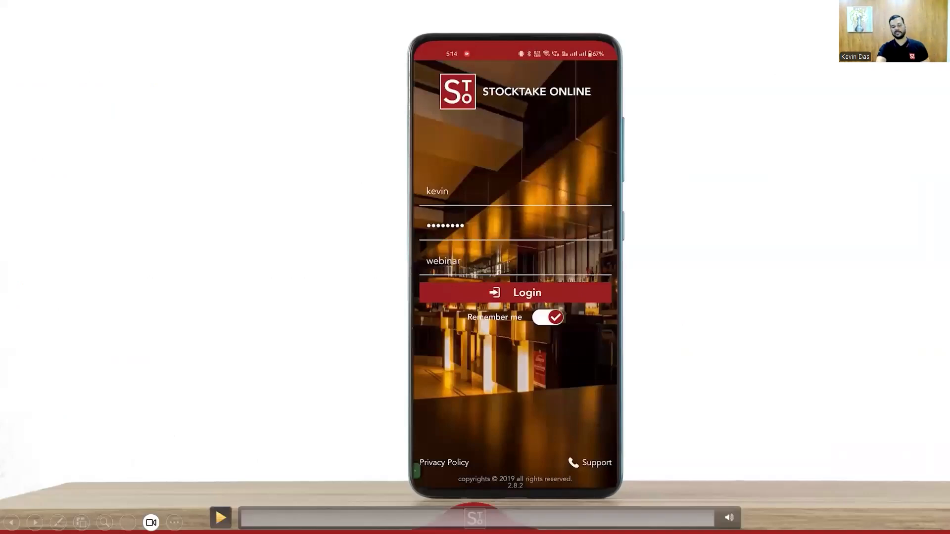
click(220, 518)
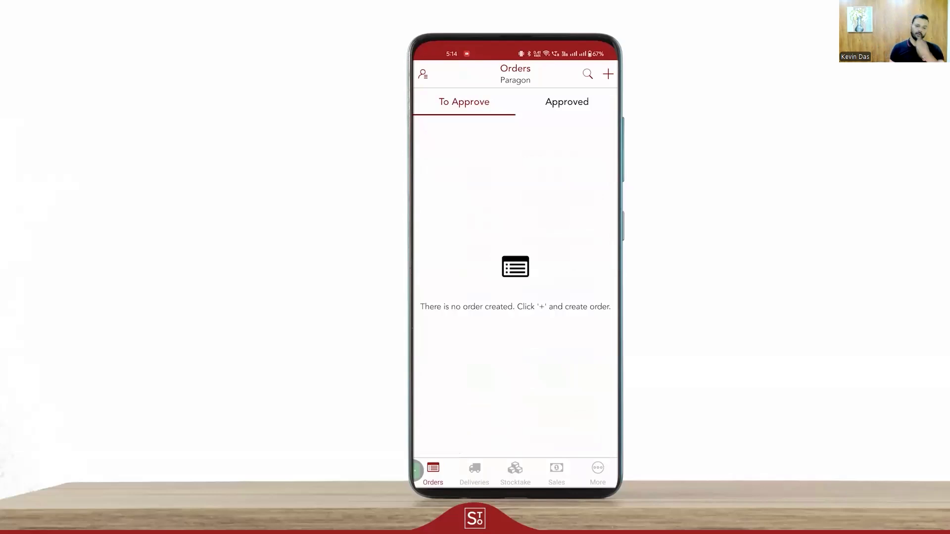
- Add a stock sheet in the mobile app's stocktake area for period 01/02/2025 - 28/02/2025 (2) with No Store
click(515, 473)
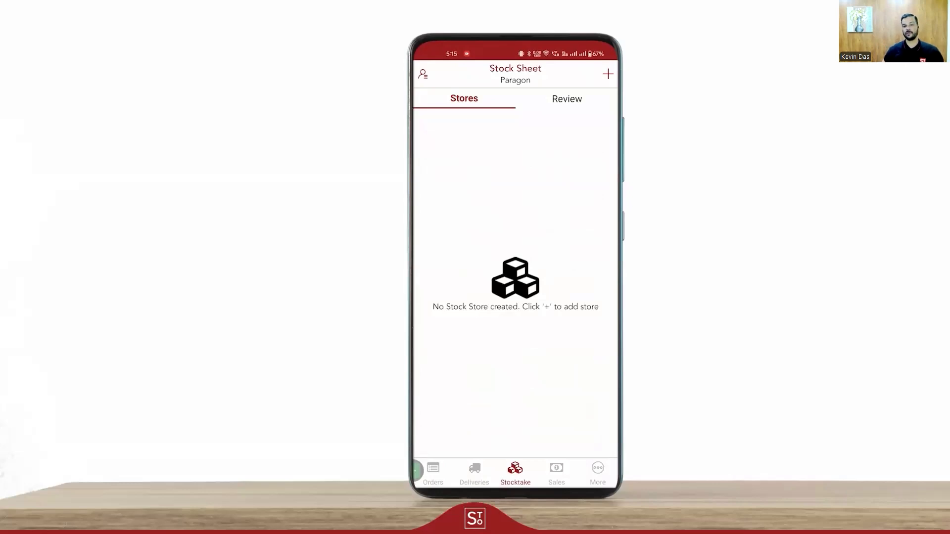
click(608, 74)
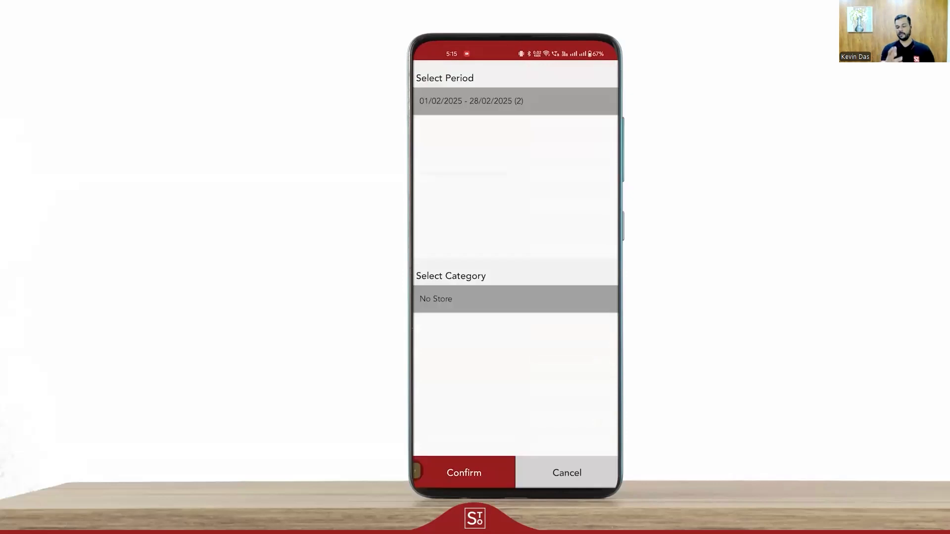
click(467, 478)
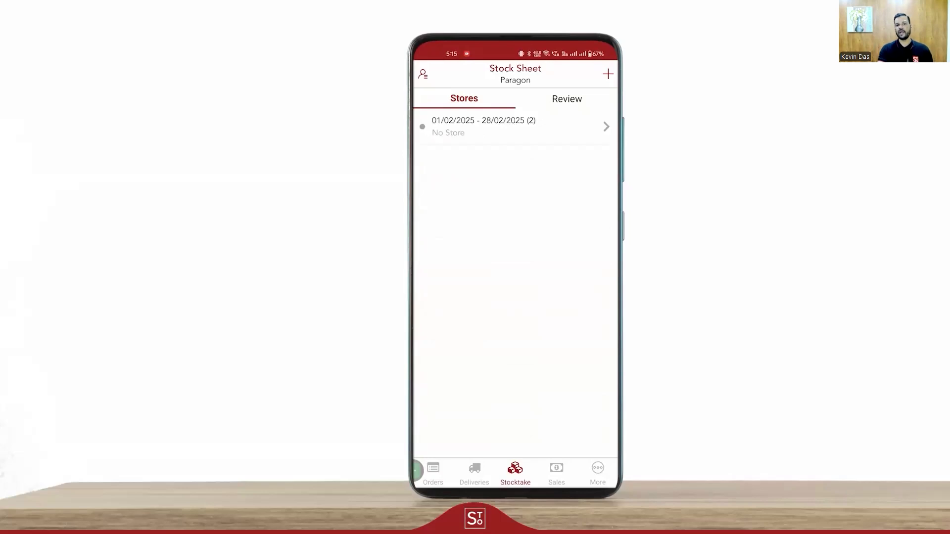
- Open the No Store stock sheet for February 2025 and view its category filter options without applying one
click(582, 131)
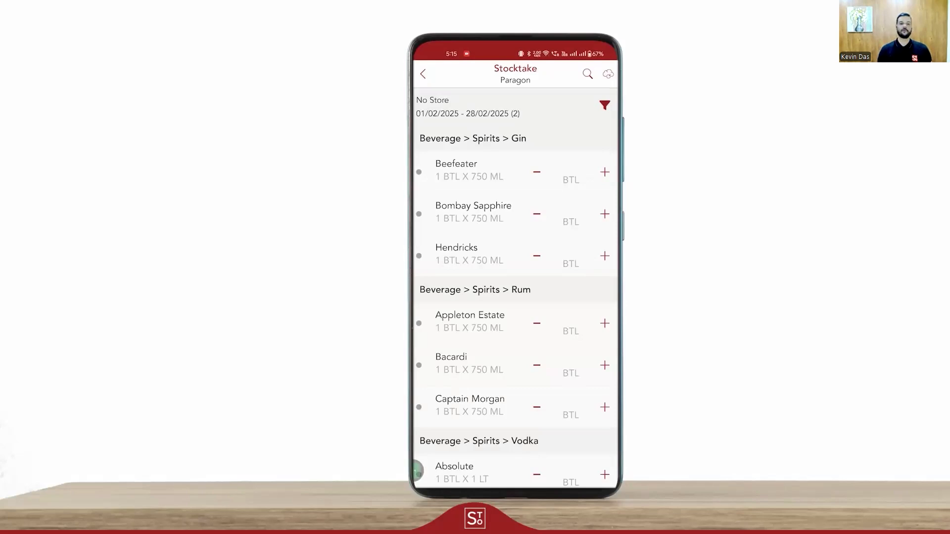
click(605, 105)
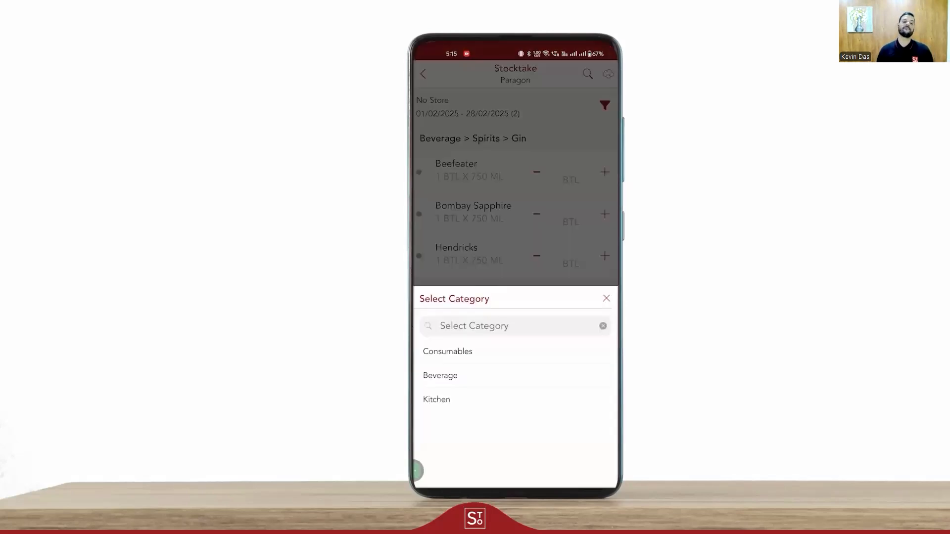
click(606, 298)
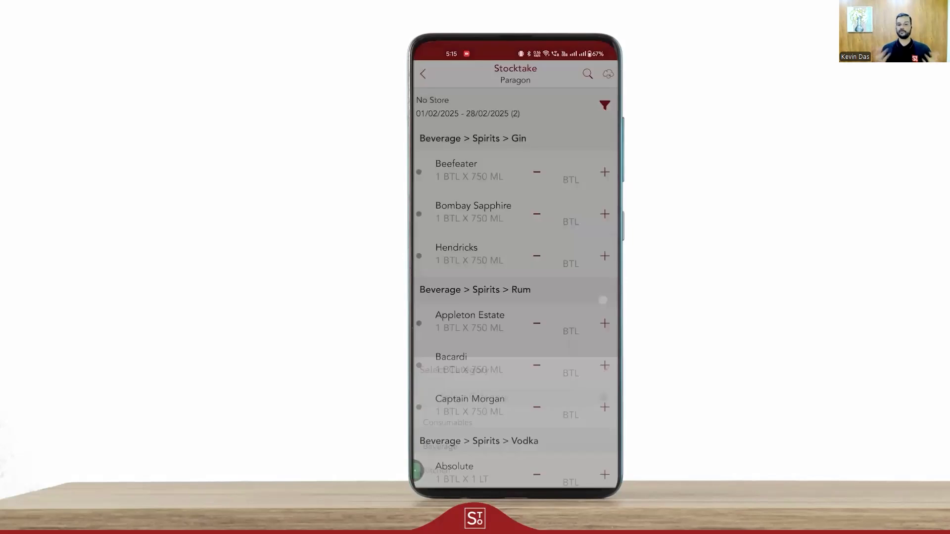
- Record and save a stock quantity of 12 BTL for Beefeater in the Gin category
click(570, 173)
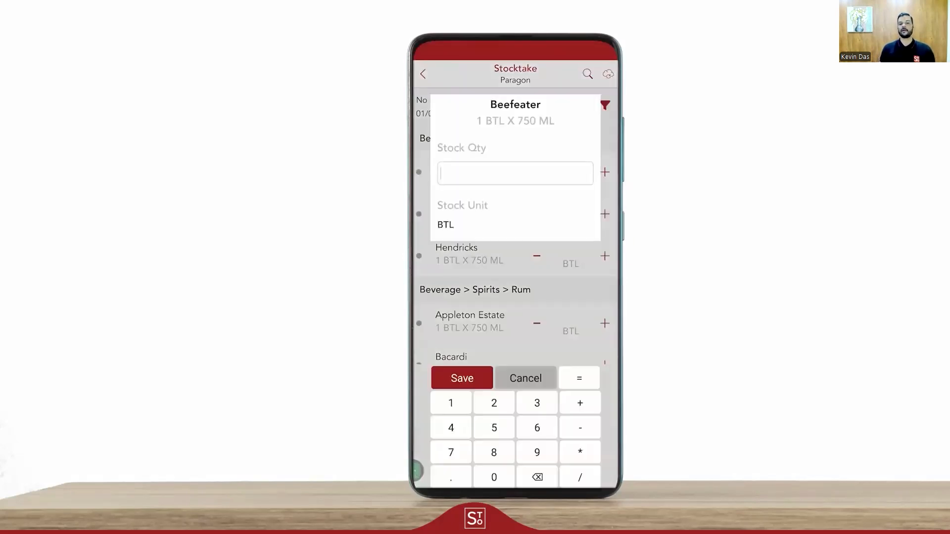
click(450, 403)
click(493, 403)
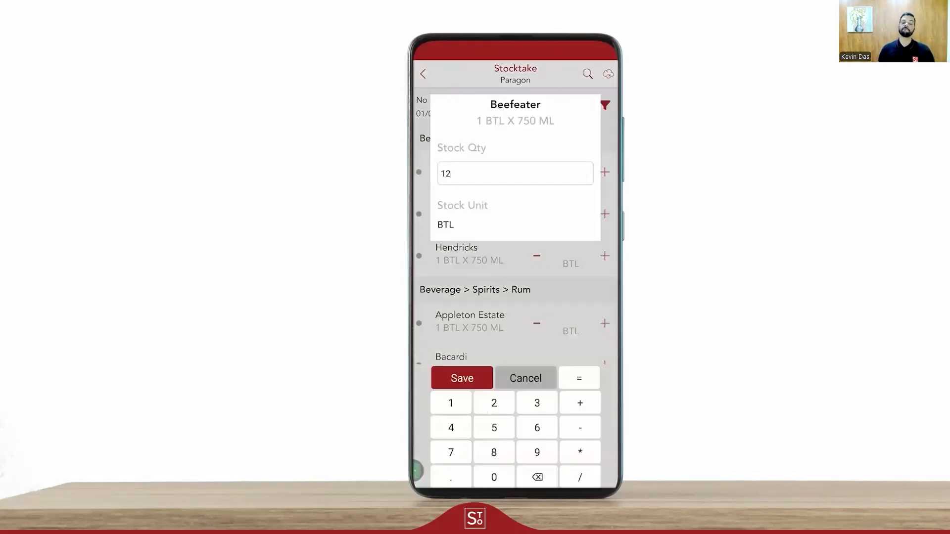
click(461, 378)
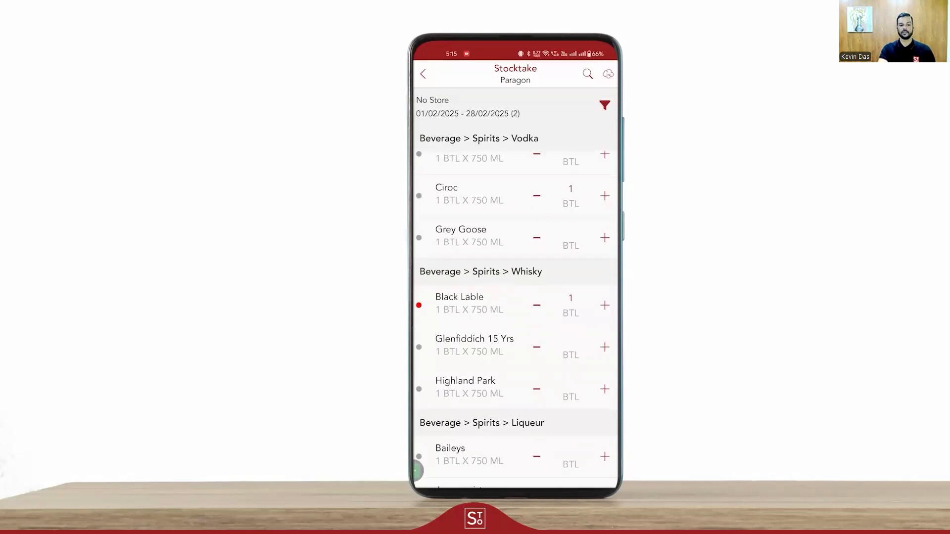
click(221, 518)
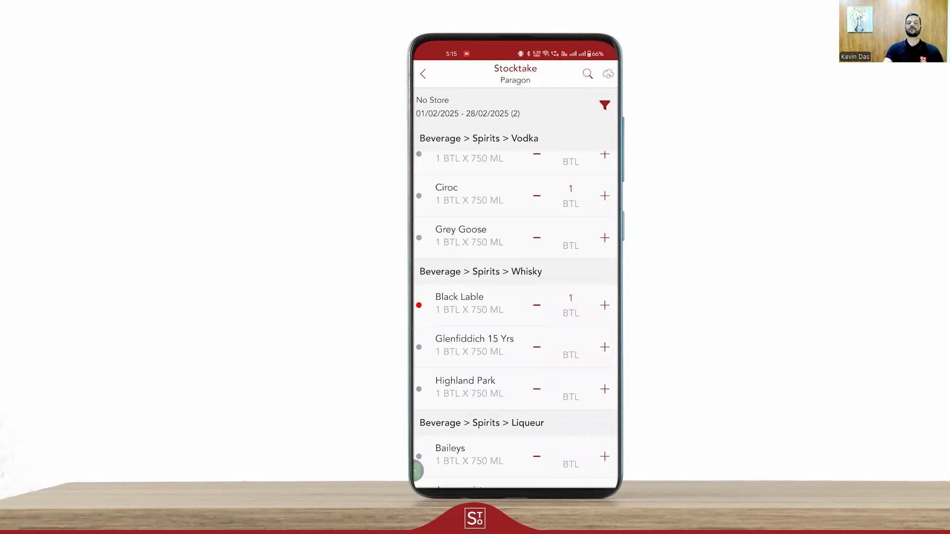
mouse_move(220, 460)
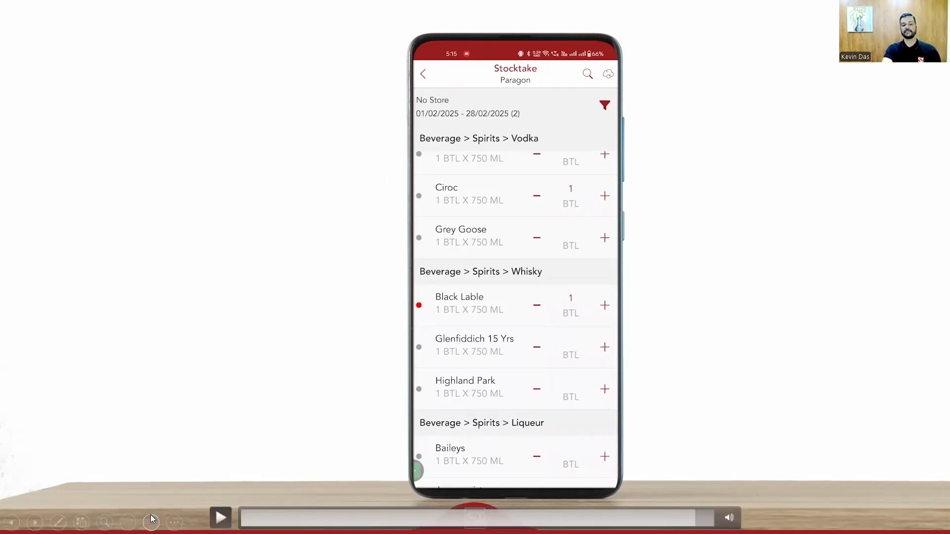
key(space)
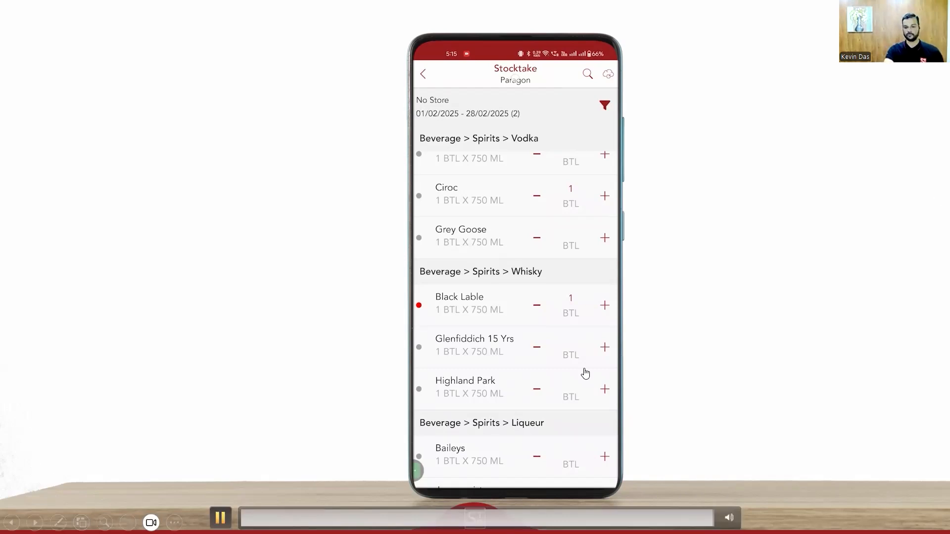
key(Right)
key(Right)
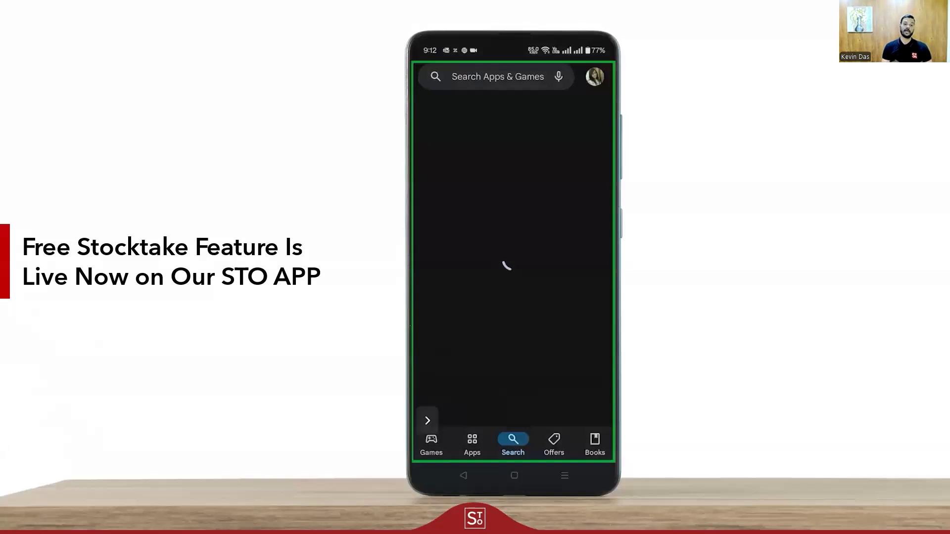
key(Right)
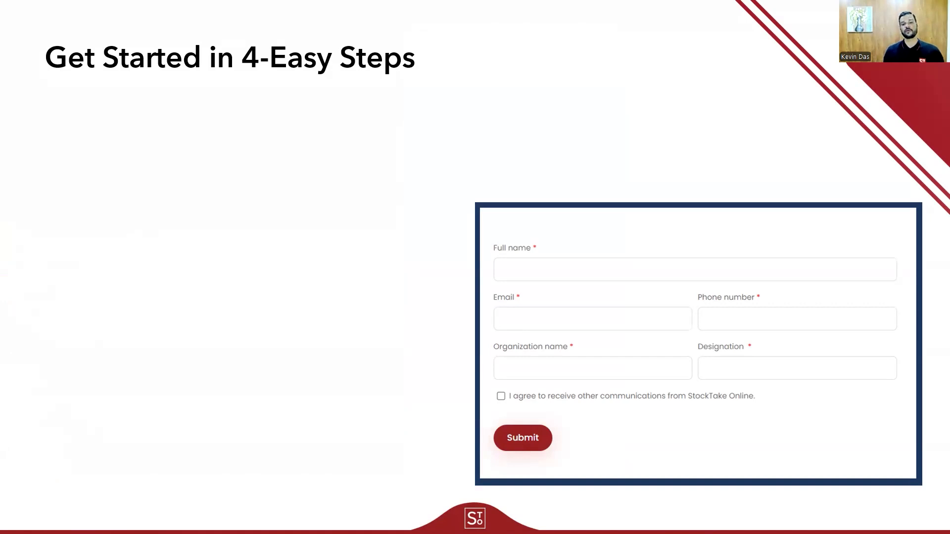
key(Right)
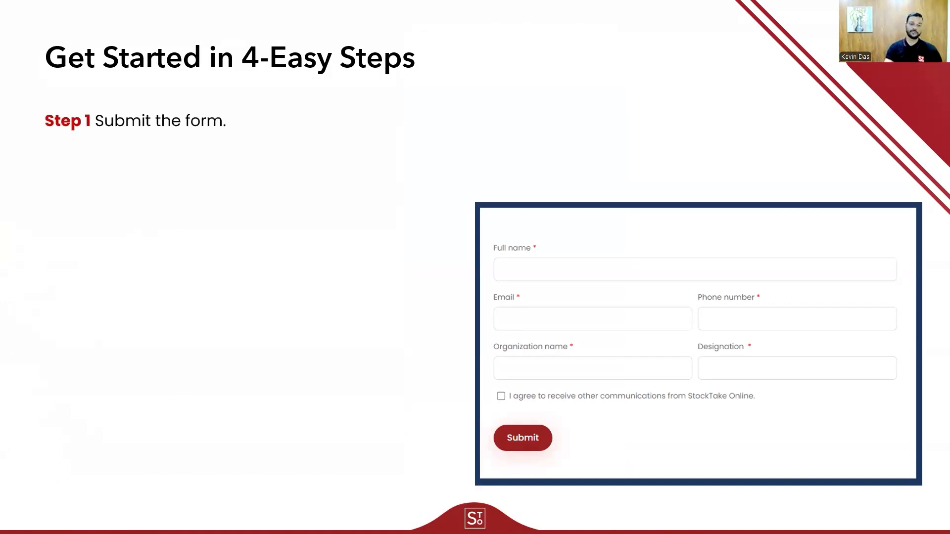
key(Right)
key(Right)
key(Right)
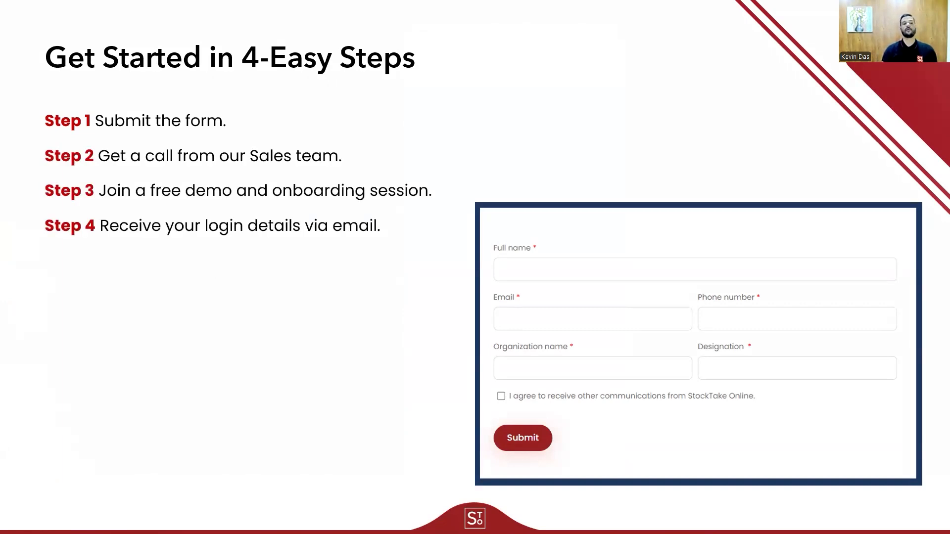
key(Right)
key(Right)
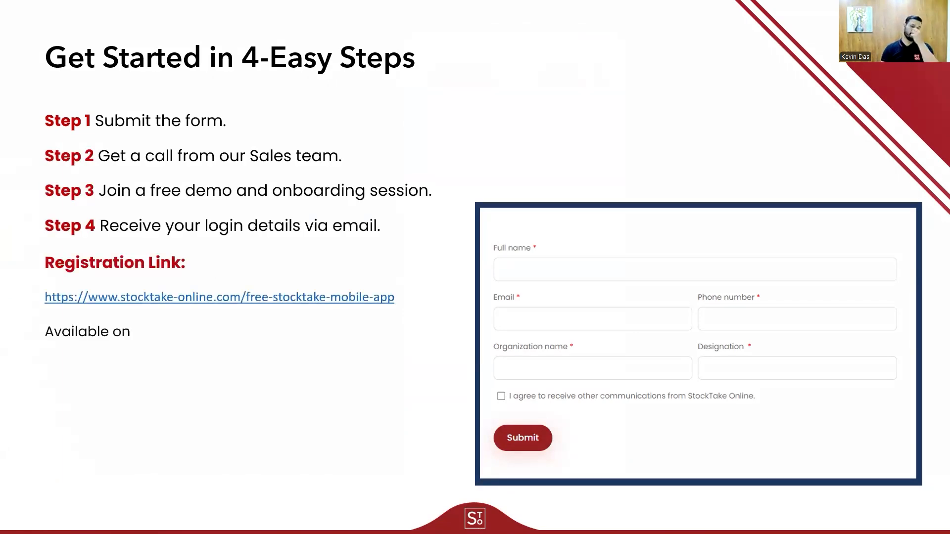
key(Right)
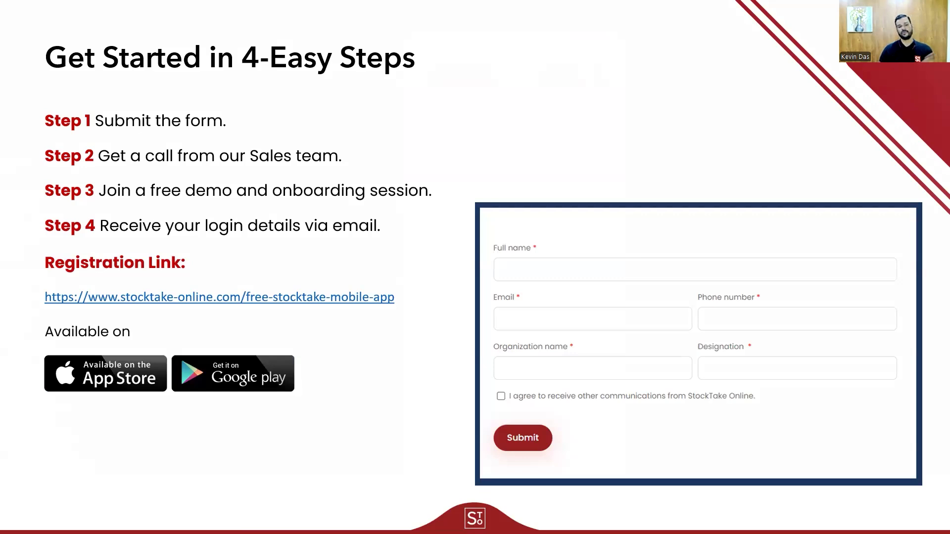
key(Right)
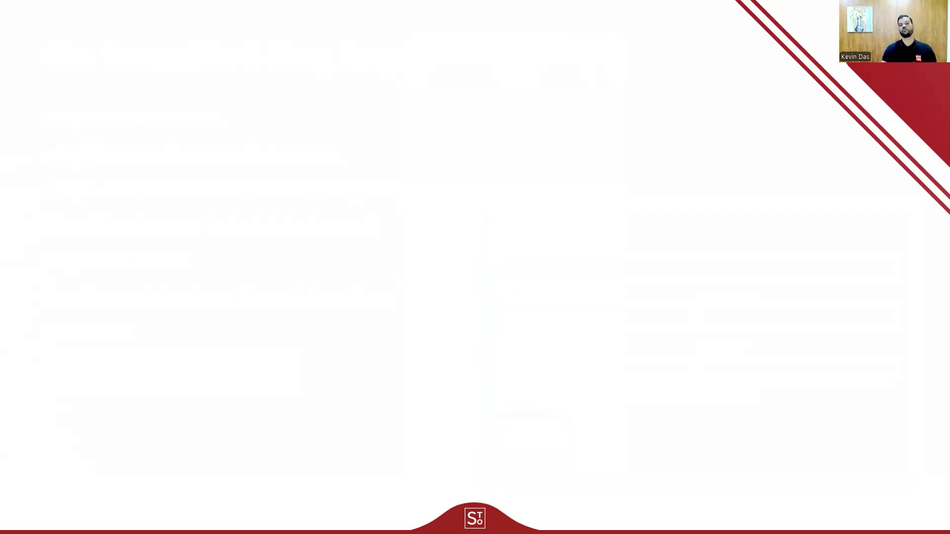